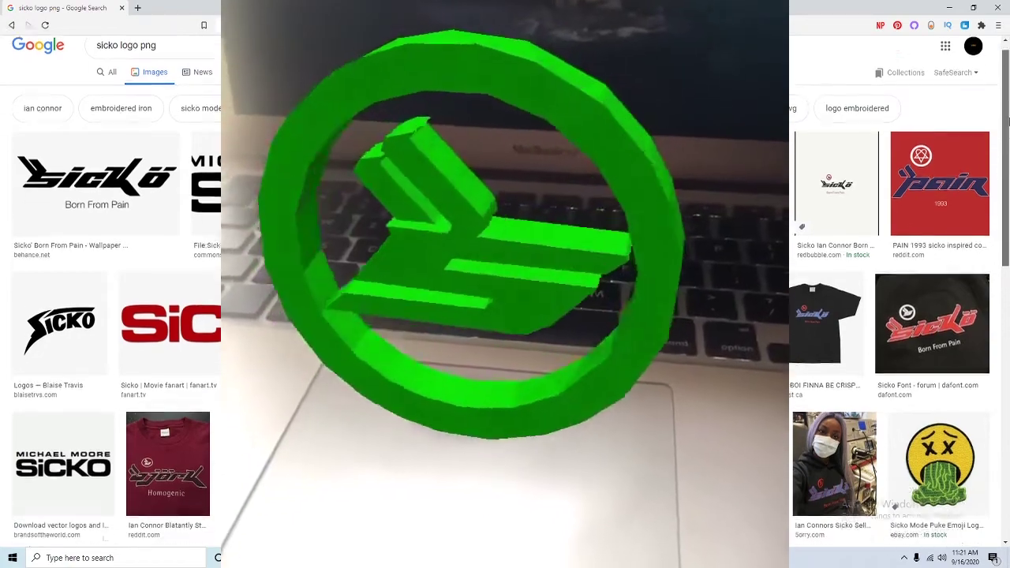
Step: Browse the 'sicko logo' image results and open the black circle logo in the preview
{"action": "scroll", "coordinate": [714, 254], "scroll_direction": "down", "scroll_amount": 2}
{"action": "left_click_drag", "start_coordinate": [1009, 148], "coordinate": [1008, 324]}
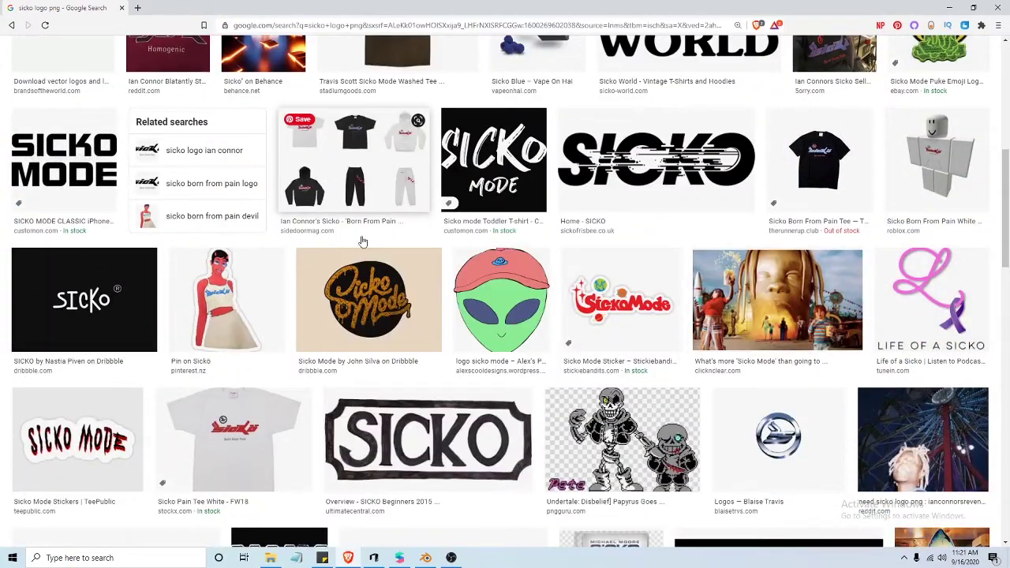
{"action": "scroll", "coordinate": [1006, 231], "scroll_direction": "down", "scroll_amount": 5}
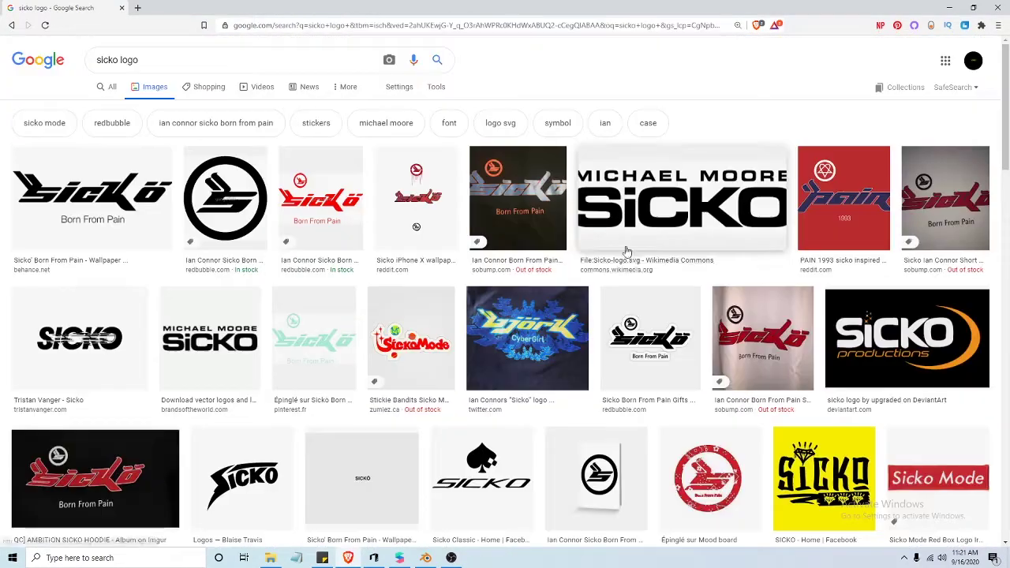
{"action": "scroll", "coordinate": [471, 356], "scroll_direction": "down", "scroll_amount": 2}
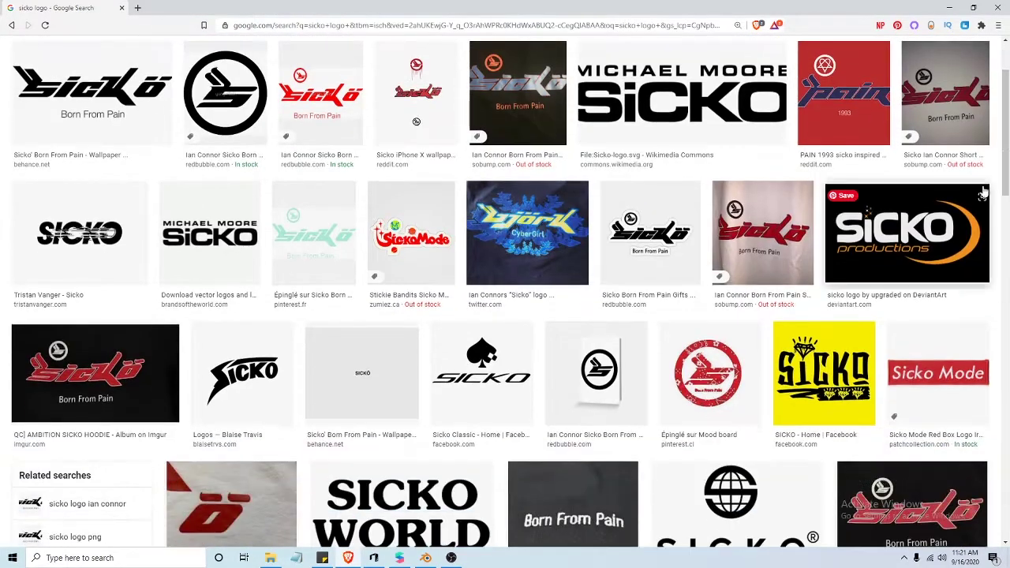
{"action": "scroll", "coordinate": [471, 356], "scroll_direction": "down", "scroll_amount": 3}
{"action": "scroll", "coordinate": [324, 228], "scroll_direction": "down", "scroll_amount": 3}
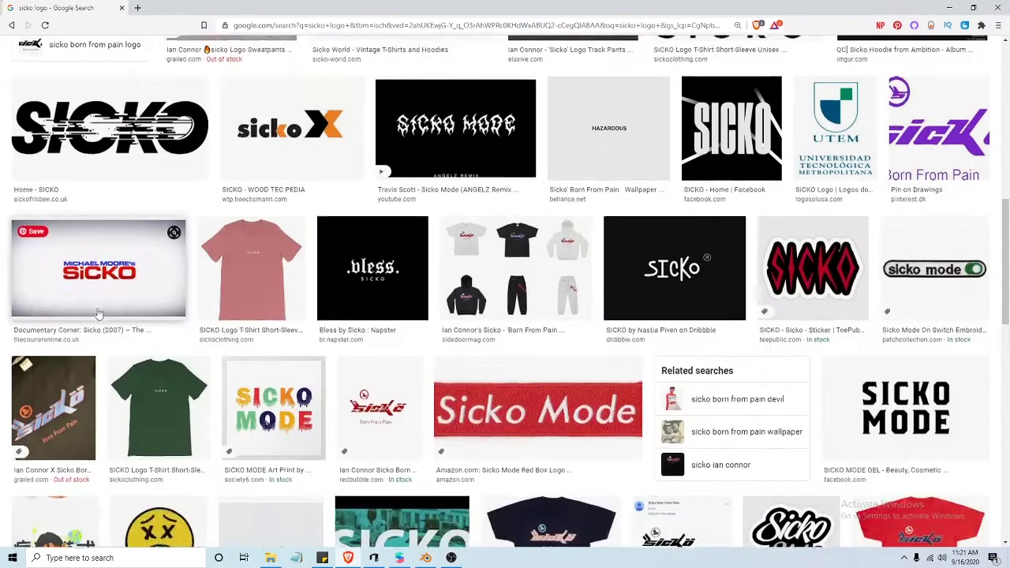
{"action": "scroll", "coordinate": [223, 331], "scroll_direction": "down", "scroll_amount": 3}
{"action": "scroll", "coordinate": [363, 387], "scroll_direction": "down", "scroll_amount": 5}
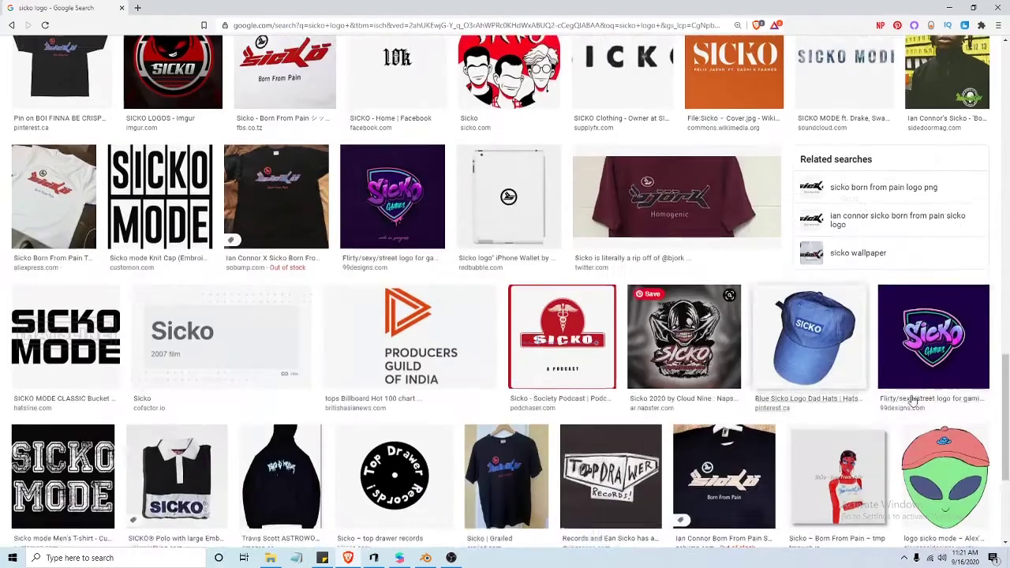
{"action": "left_click_drag", "start_coordinate": [1006, 436], "coordinate": [1006, 75]}
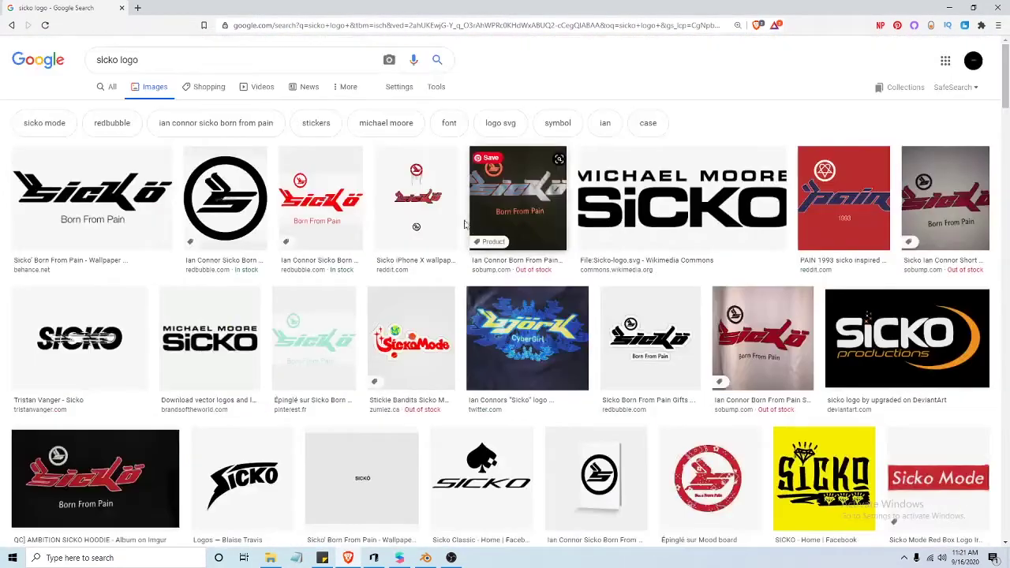
{"action": "left_click", "coordinate": [82, 200]}
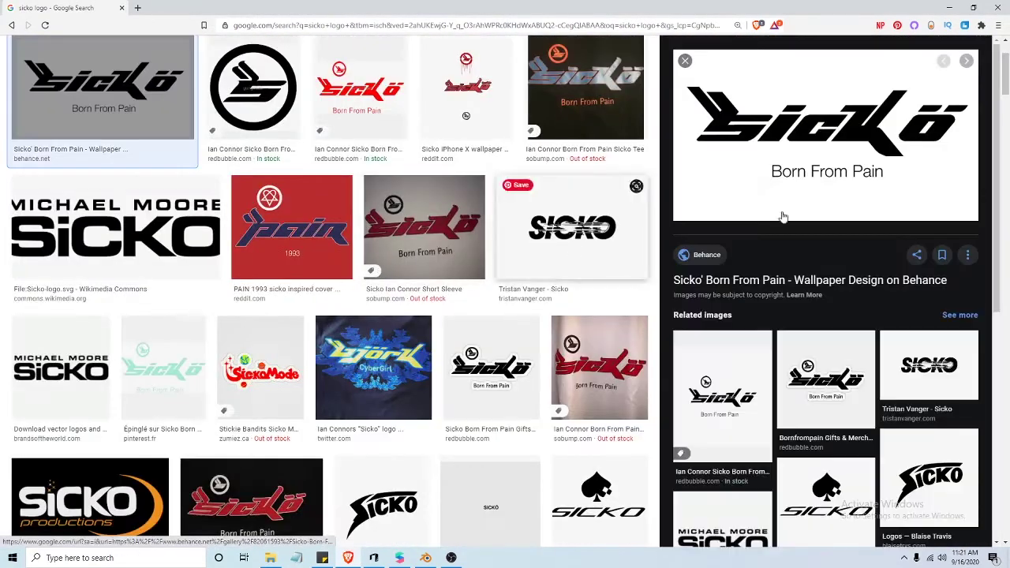
{"action": "left_click", "coordinate": [251, 87]}
{"action": "scroll", "coordinate": [804, 312], "scroll_direction": "down", "scroll_amount": 4}
{"action": "left_click", "coordinate": [729, 367]}
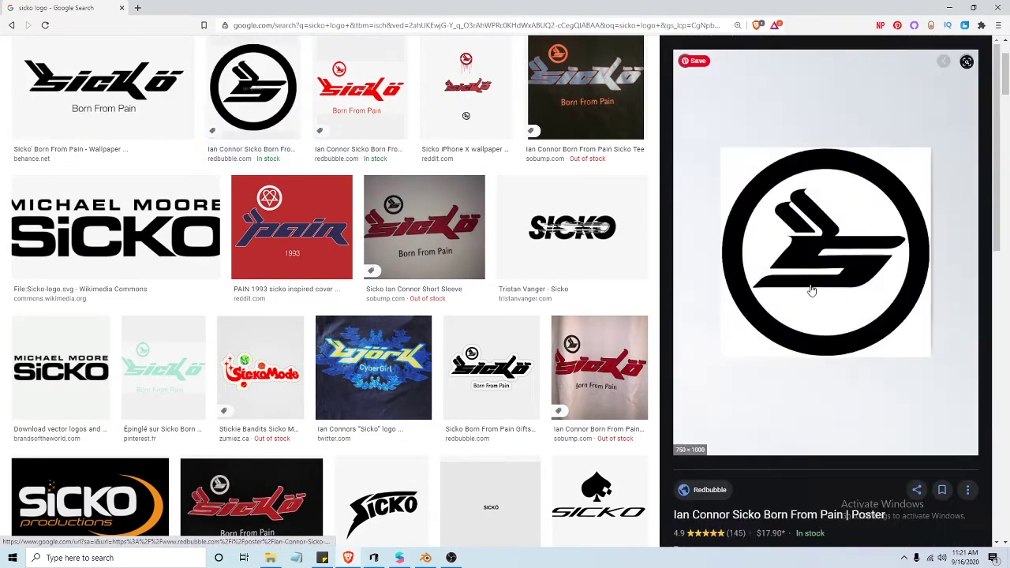
Step: Save the circle logo image as a JPEG into Desktop > SPARK AR > sicko
{"action": "right_click", "coordinate": [786, 247]}
{"action": "left_click", "coordinate": [826, 347]}
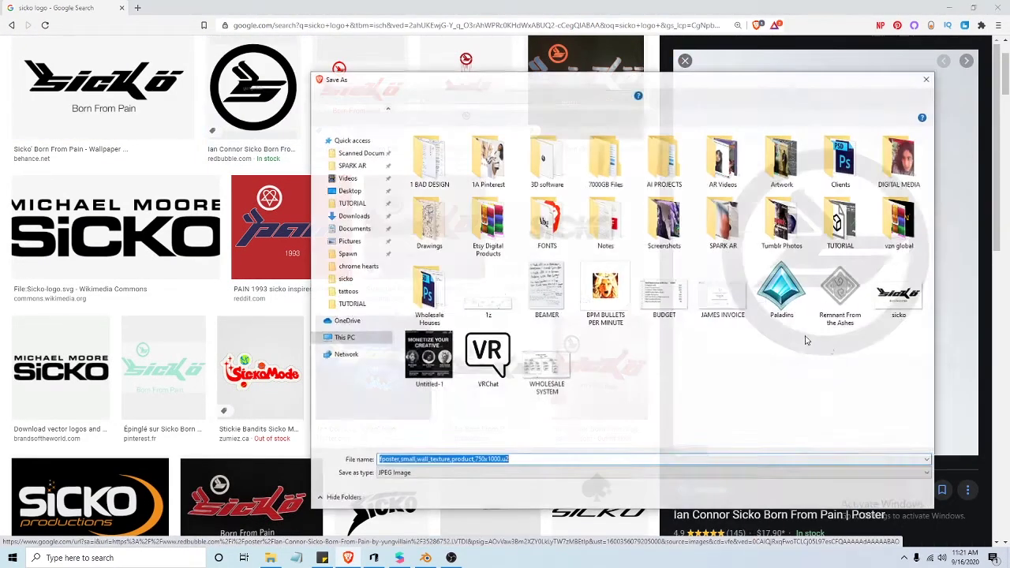
{"action": "left_click", "coordinate": [366, 165]}
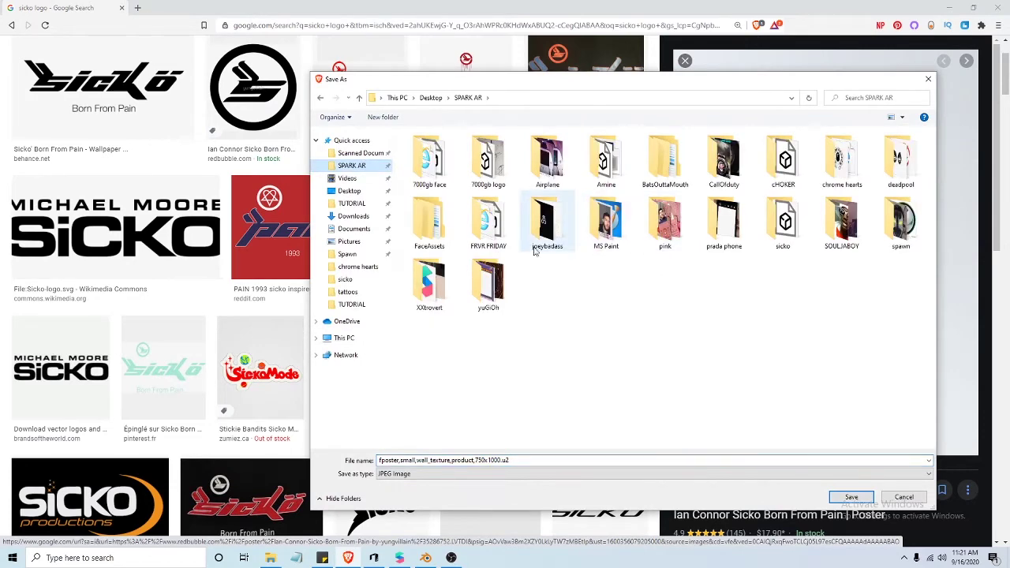
{"action": "double_click", "coordinate": [779, 225]}
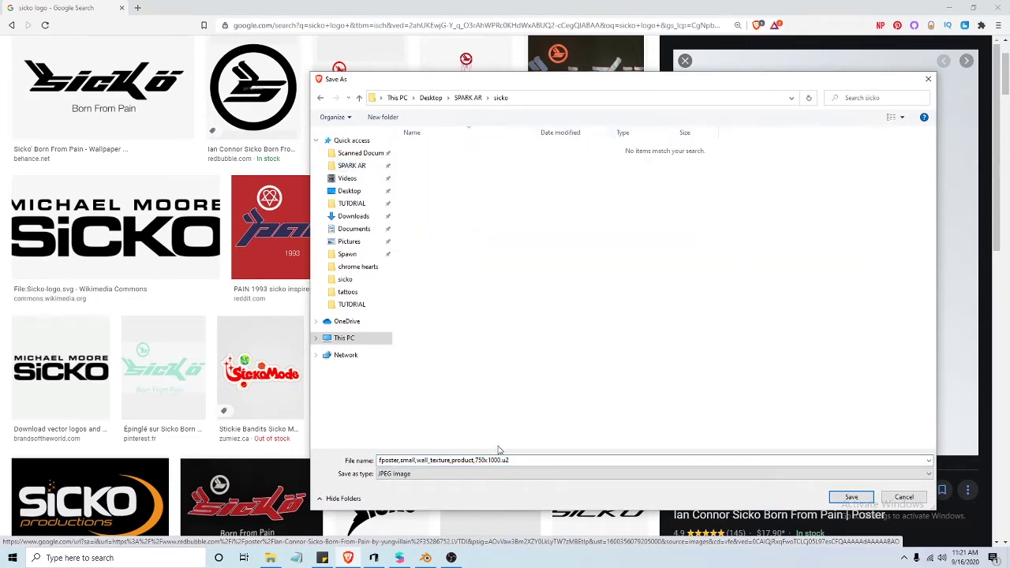
{"action": "key", "text": "Return"}
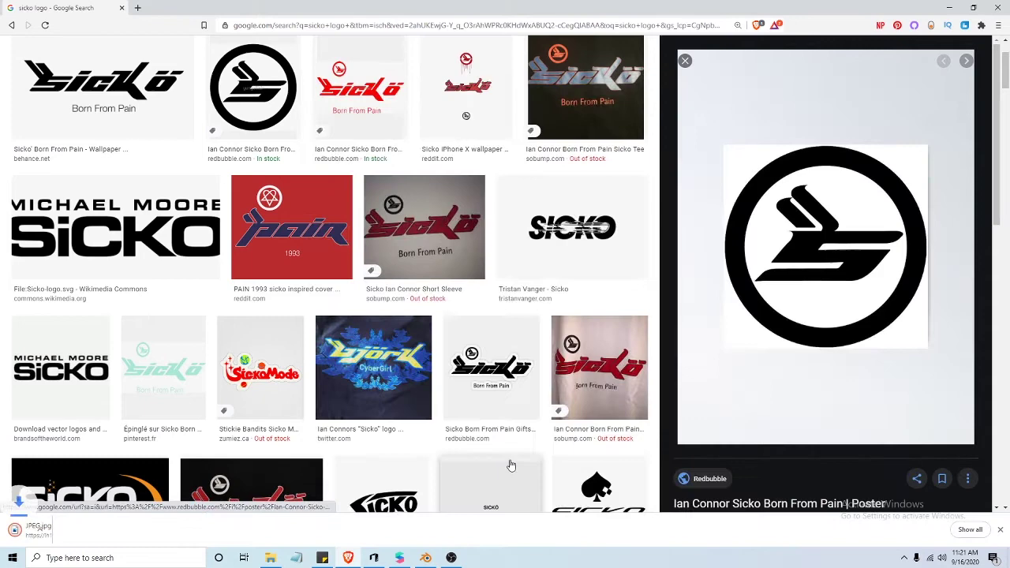
Step: Launch 3D Builder from the Start search
{"action": "left_click", "coordinate": [12, 557]}
{"action": "type", "text": "3D BUIL"}
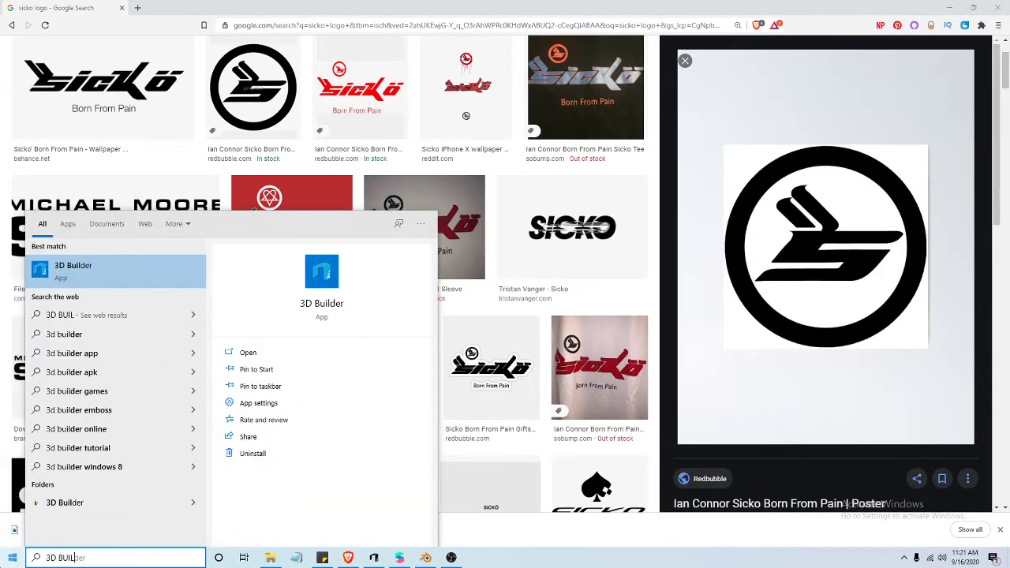
{"action": "key", "text": "Return"}
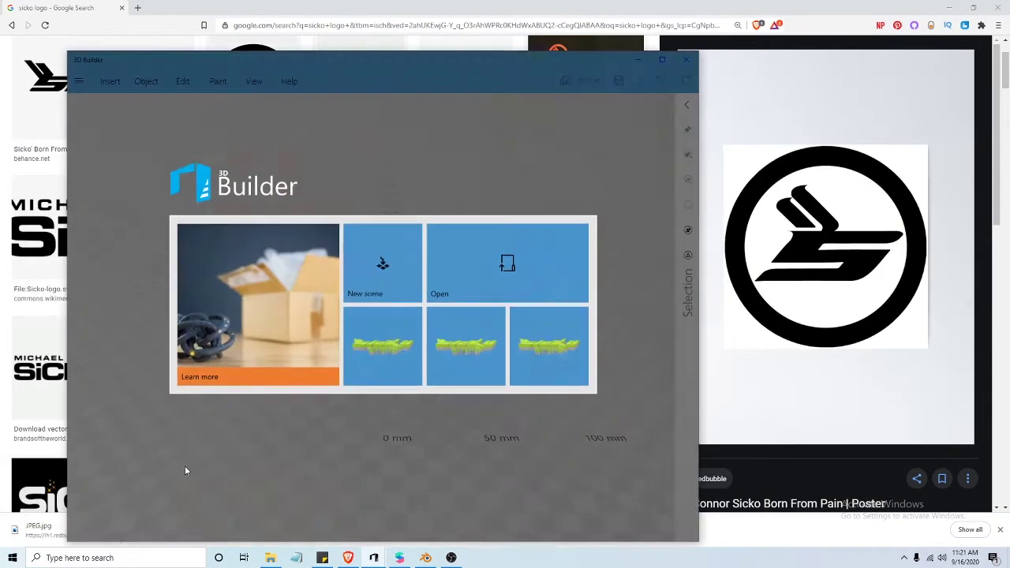
Step: Load the saved Sicko logo JPEG from SPARK AR > sicko as an image
{"action": "left_click", "coordinate": [469, 276]}
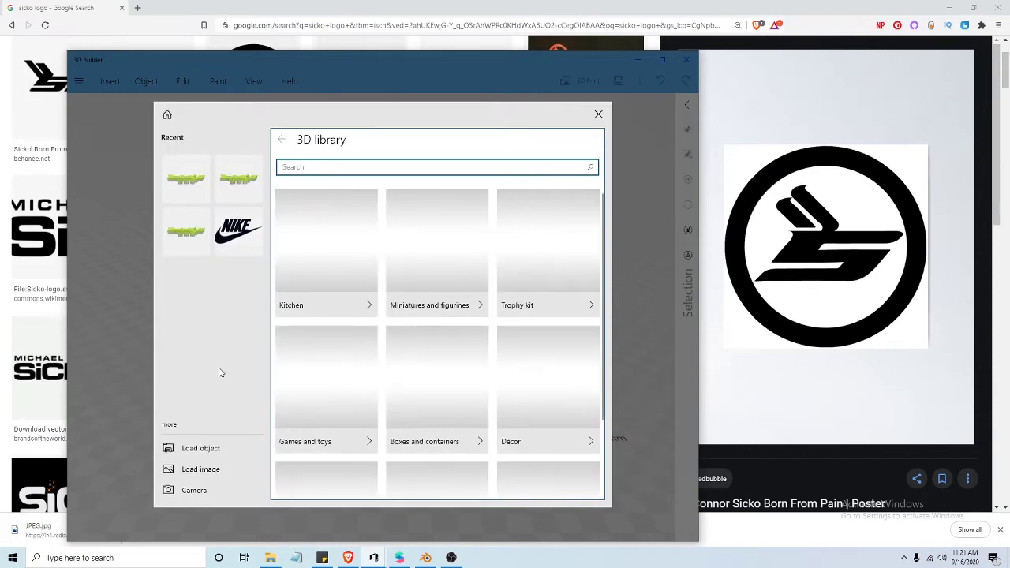
{"action": "left_click", "coordinate": [204, 470]}
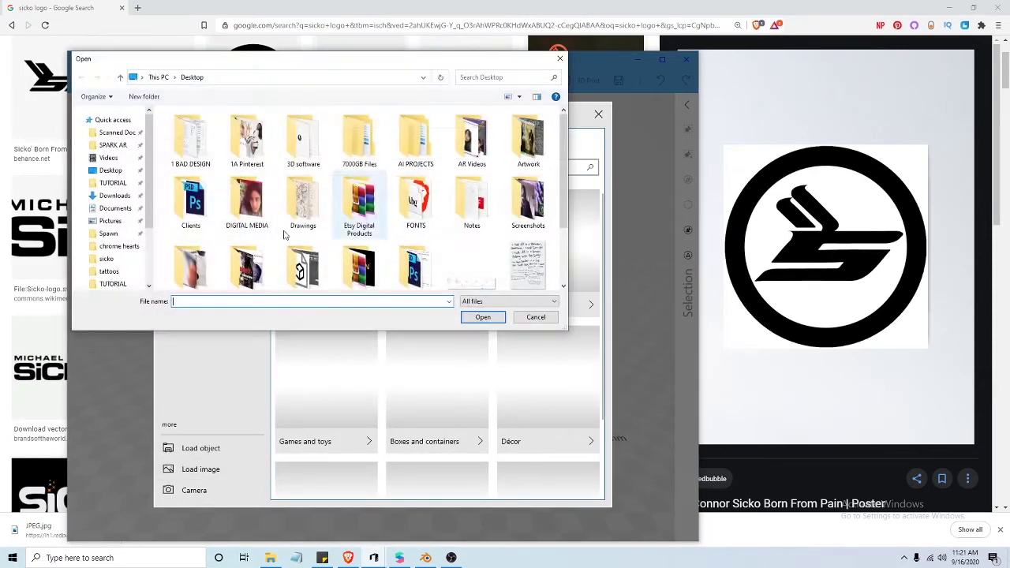
{"action": "scroll", "coordinate": [303, 260], "scroll_direction": "down", "scroll_amount": 2}
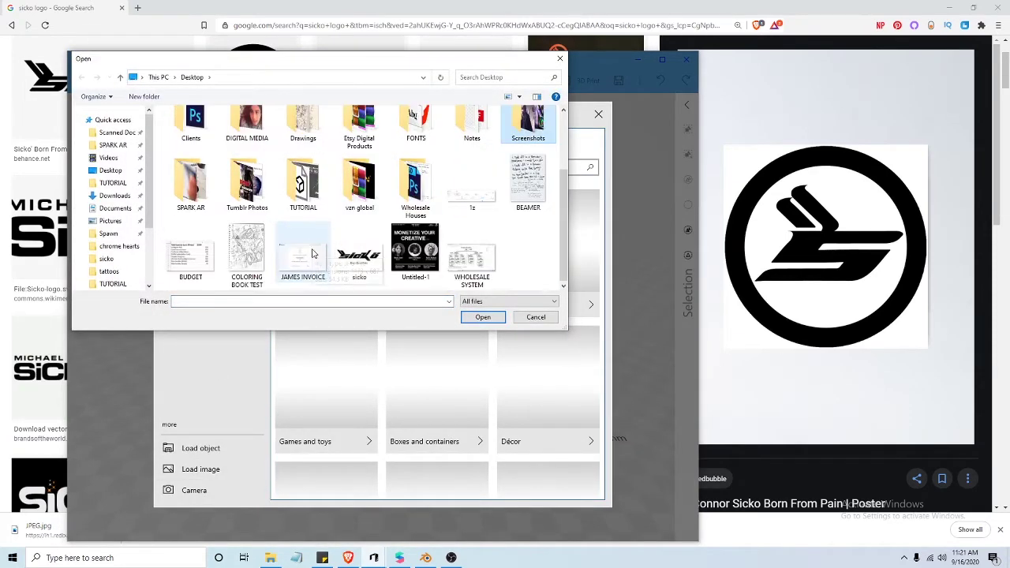
{"action": "double_click", "coordinate": [206, 196]}
{"action": "scroll", "coordinate": [274, 197], "scroll_direction": "down", "scroll_amount": 1}
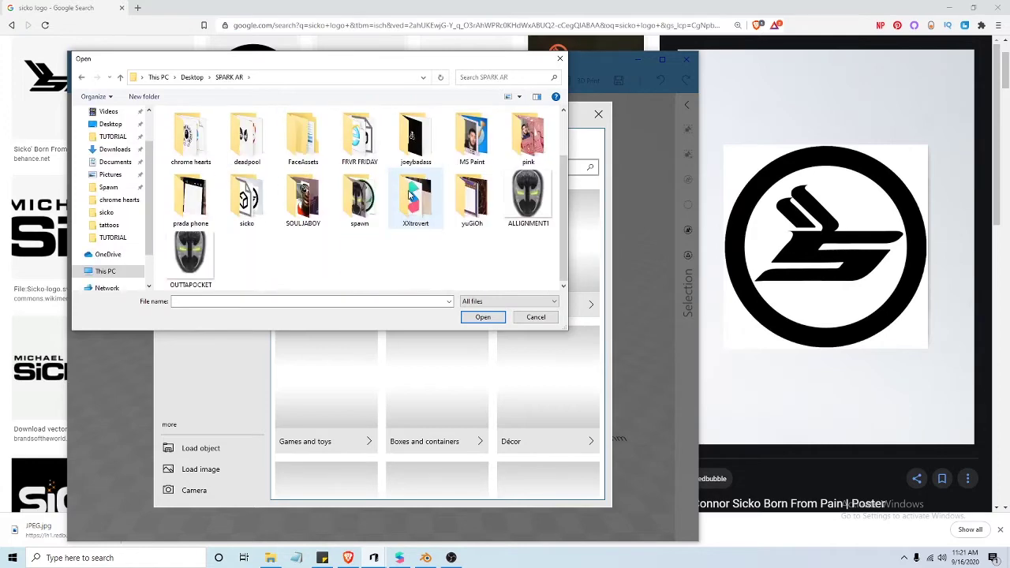
{"action": "double_click", "coordinate": [247, 197]}
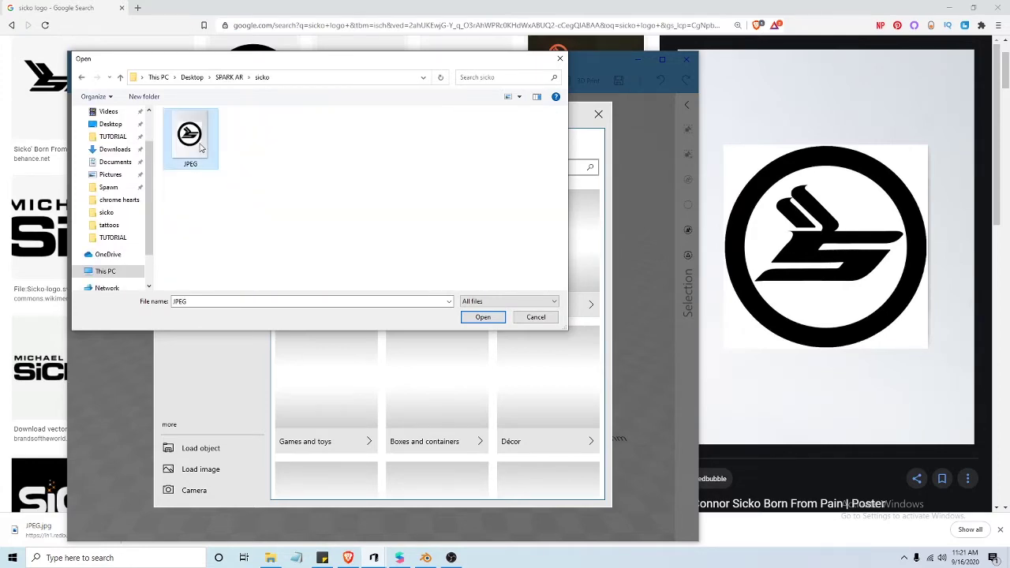
{"action": "double_click", "coordinate": [194, 136]}
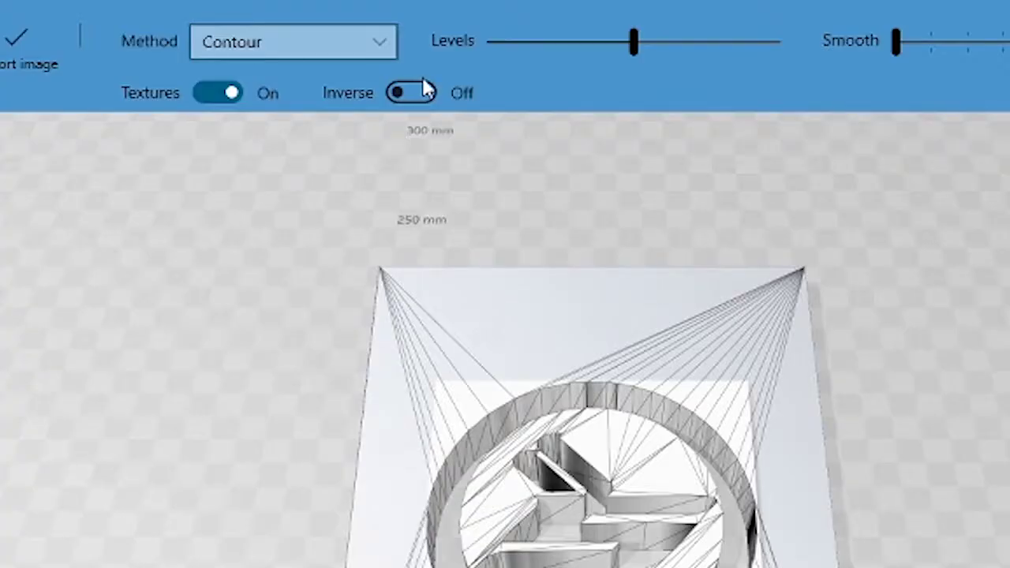
Step: Turn Inverse on and import the logo image as a 3D model
{"action": "left_click", "coordinate": [306, 104]}
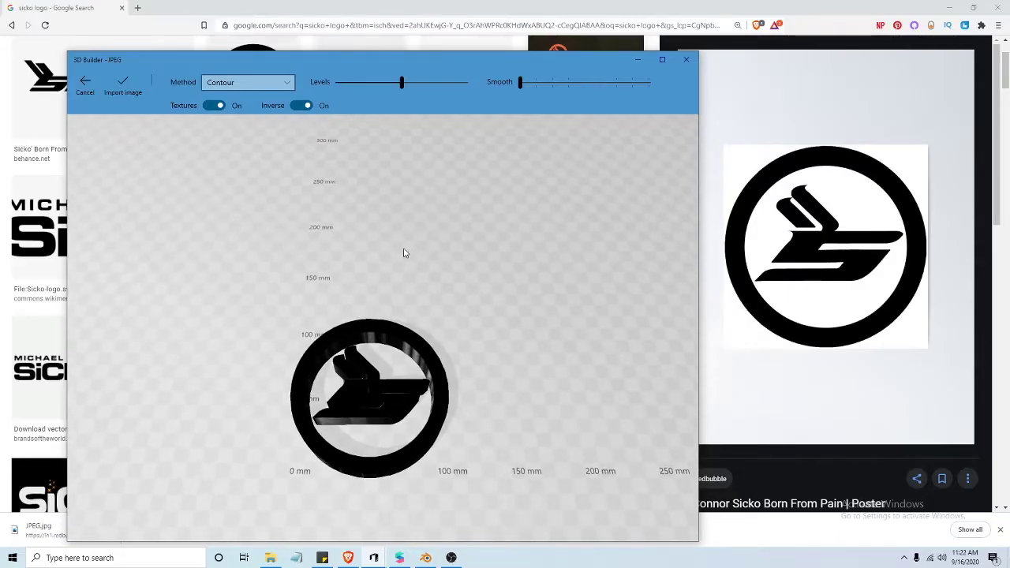
{"action": "left_click_drag", "start_coordinate": [400, 359], "coordinate": [425, 382]}
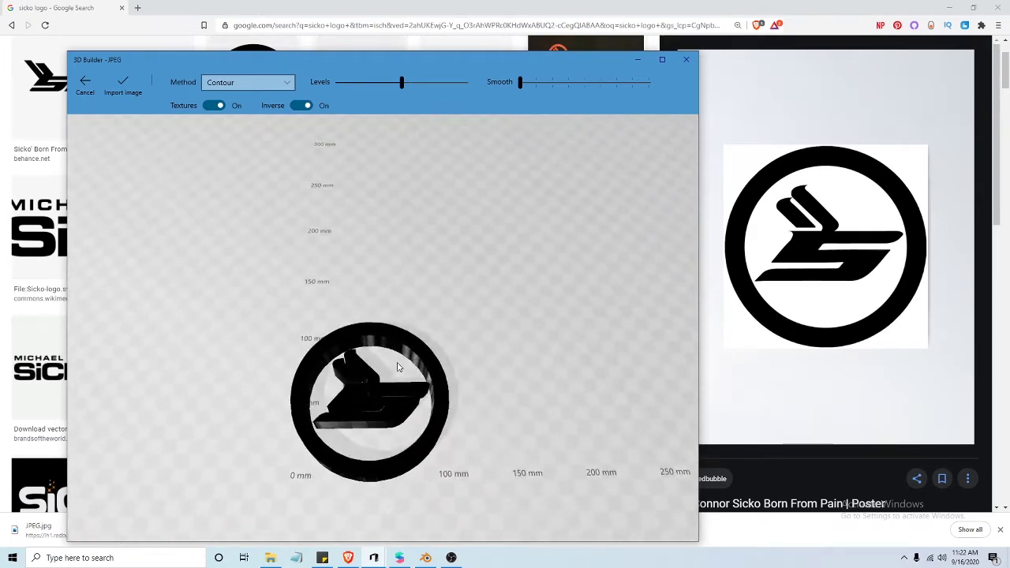
{"action": "left_click", "coordinate": [116, 89]}
Step: Save the logo model in OBJ format as 'obj logo'
{"action": "left_click_drag", "start_coordinate": [402, 63], "coordinate": [388, 32]}
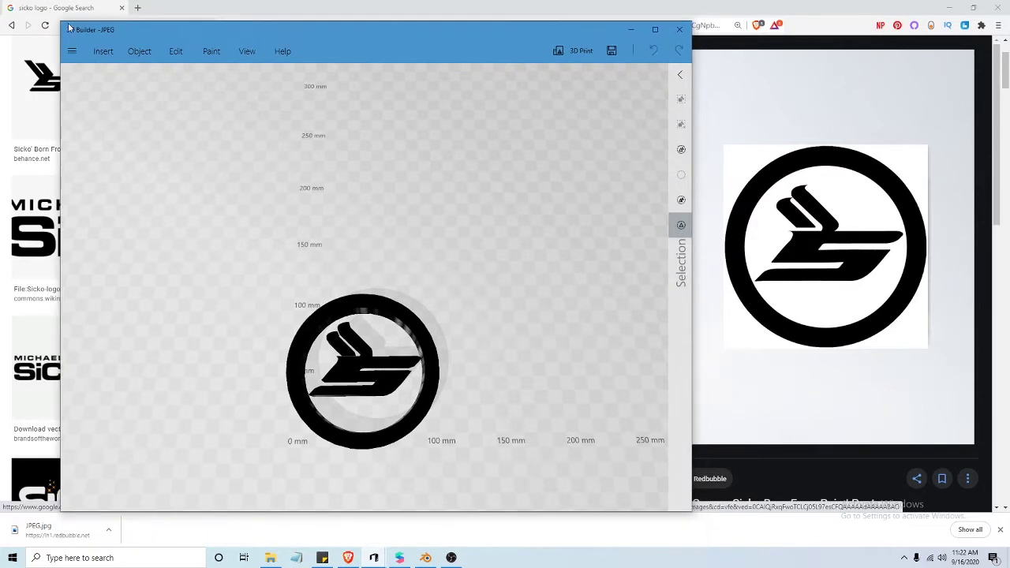
{"action": "left_click", "coordinate": [71, 50]}
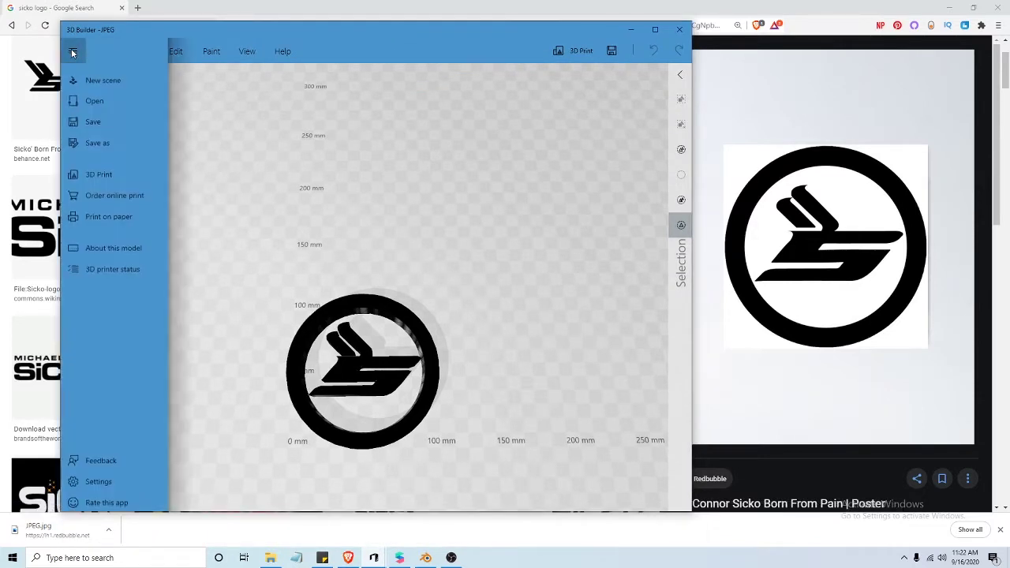
{"action": "left_click", "coordinate": [114, 140]}
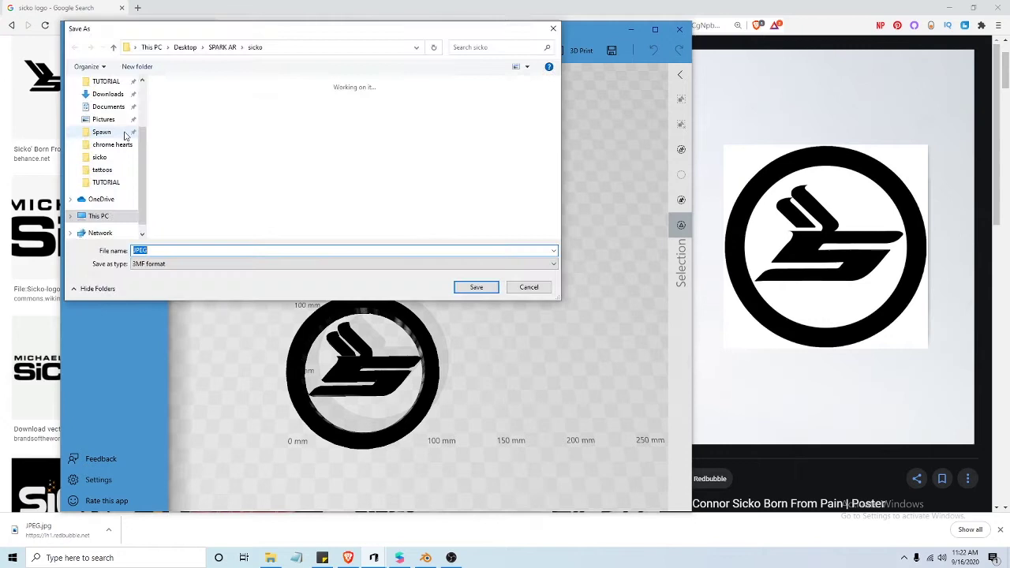
{"action": "left_click", "coordinate": [176, 264]}
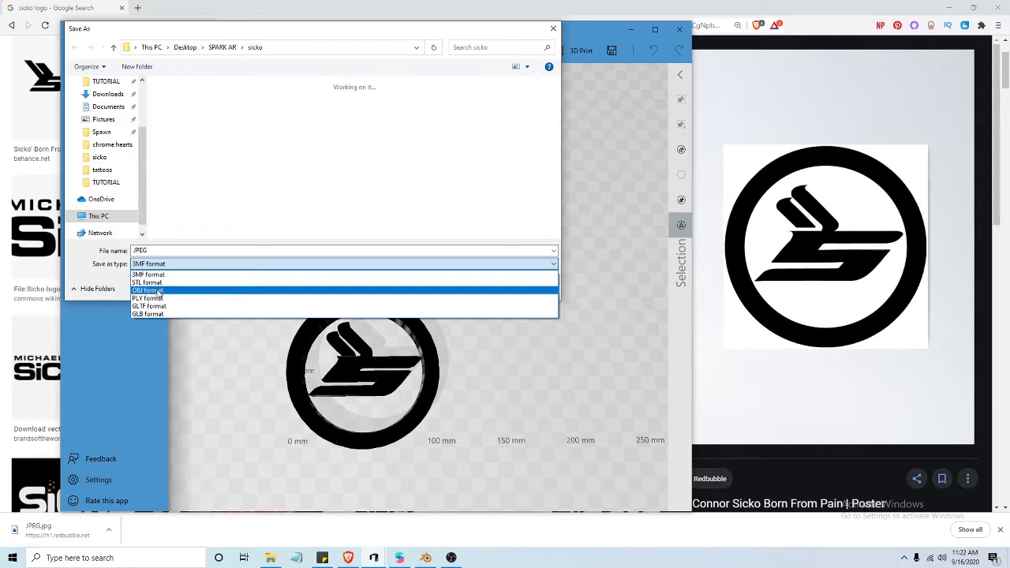
{"action": "left_click", "coordinate": [156, 291]}
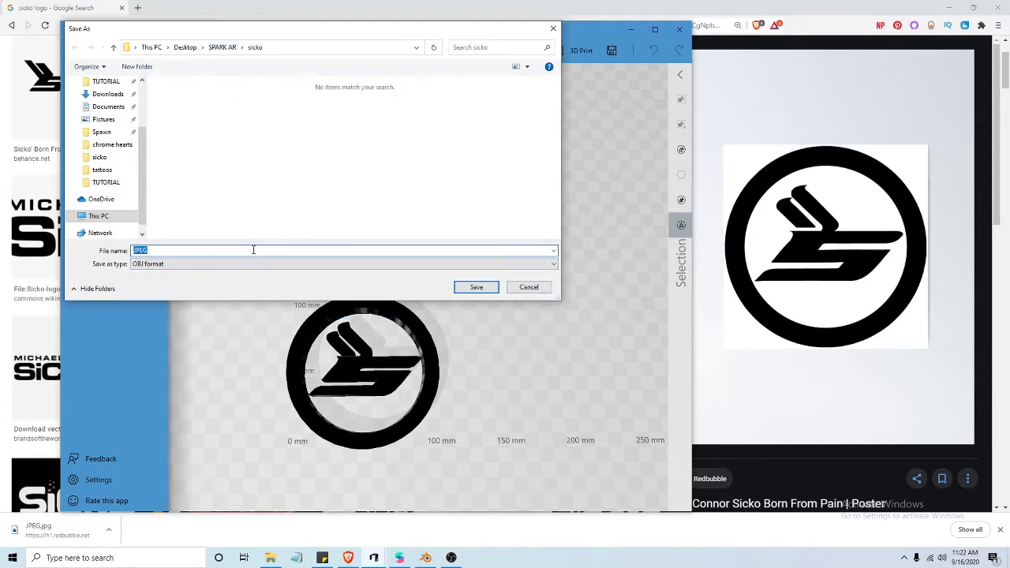
{"action": "type", "text": "obj logo"}
{"action": "key", "text": "Return"}
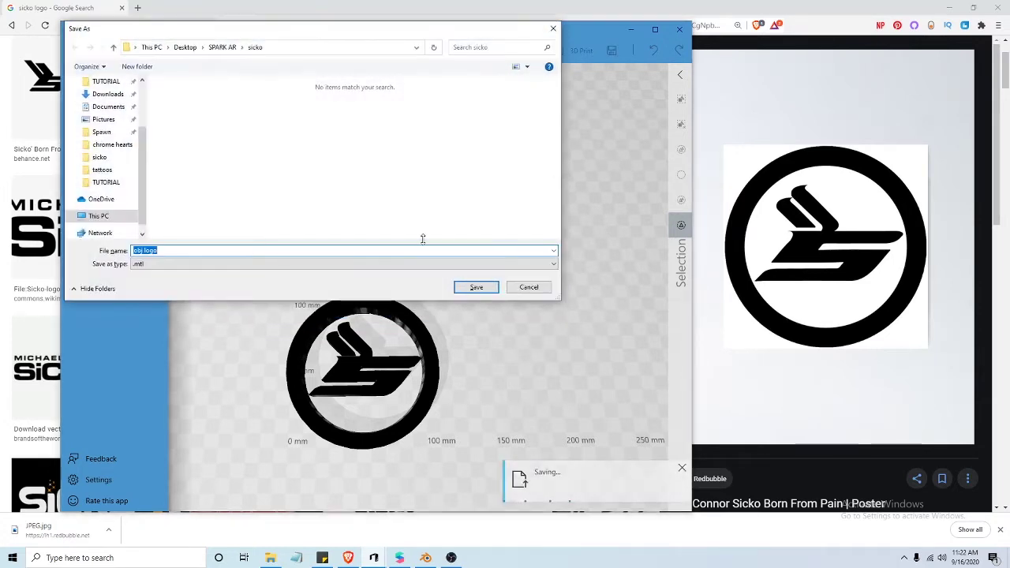
Step: Save the material and JPEG texture files, replacing the existing JPEG, then close 3D Builder
{"action": "left_click", "coordinate": [481, 292]}
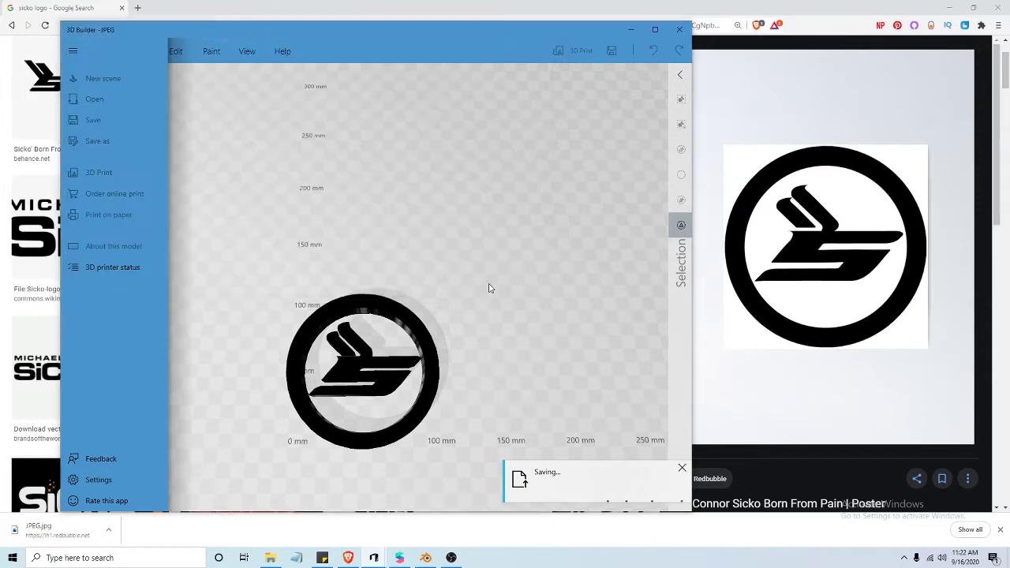
{"action": "left_click", "coordinate": [476, 287]}
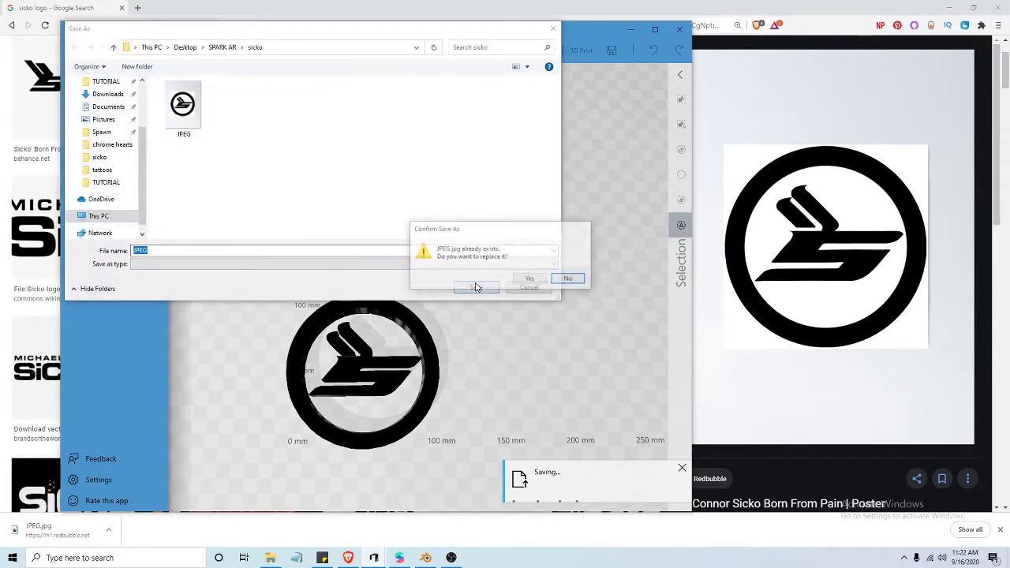
{"action": "left_click", "coordinate": [531, 282]}
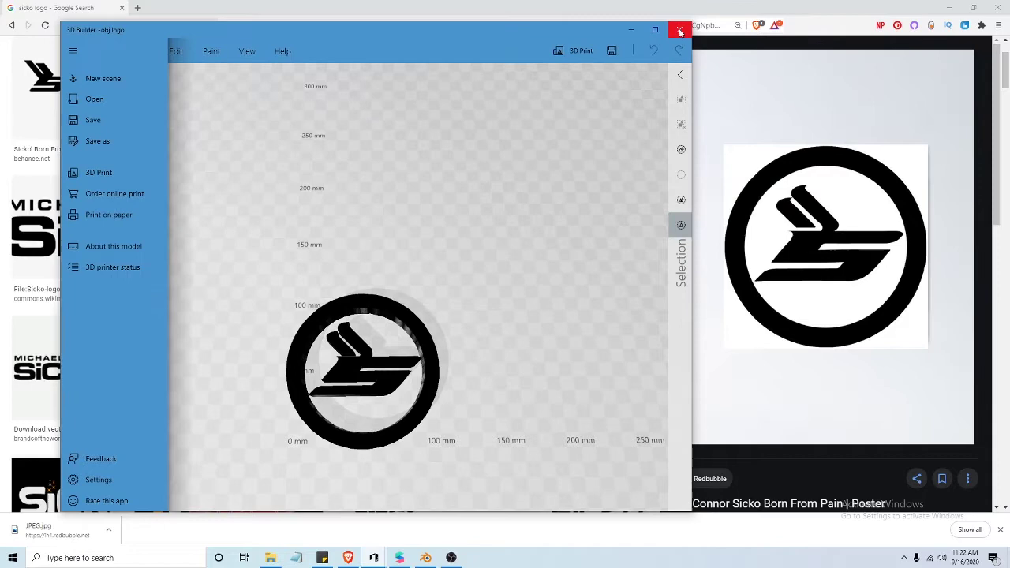
{"action": "left_click", "coordinate": [679, 30]}
Step: Launch Blender from the Start search and return to the browser window
{"action": "key", "text": "super"}
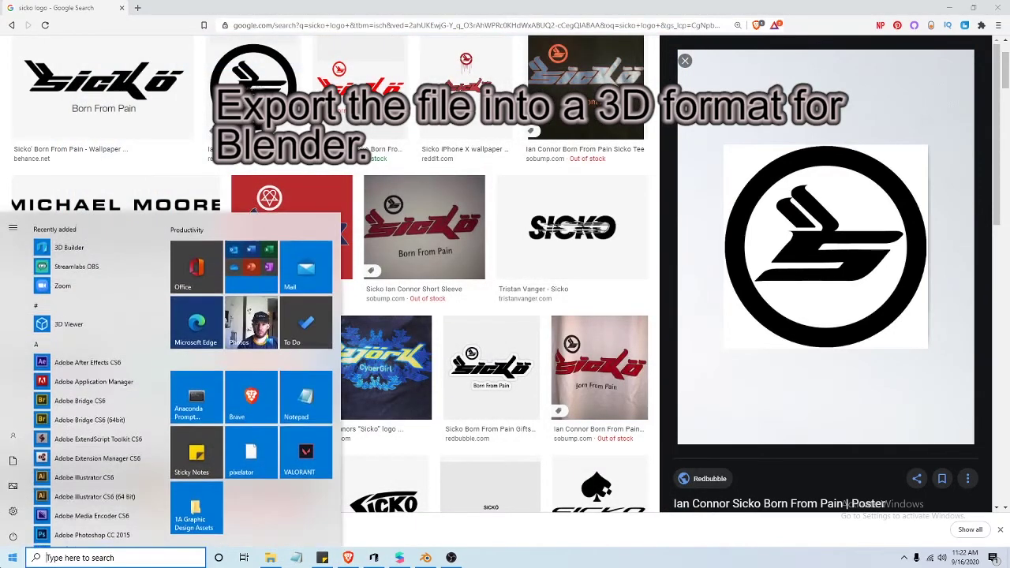
{"action": "type", "text": "blende"}
{"action": "key", "text": "Return"}
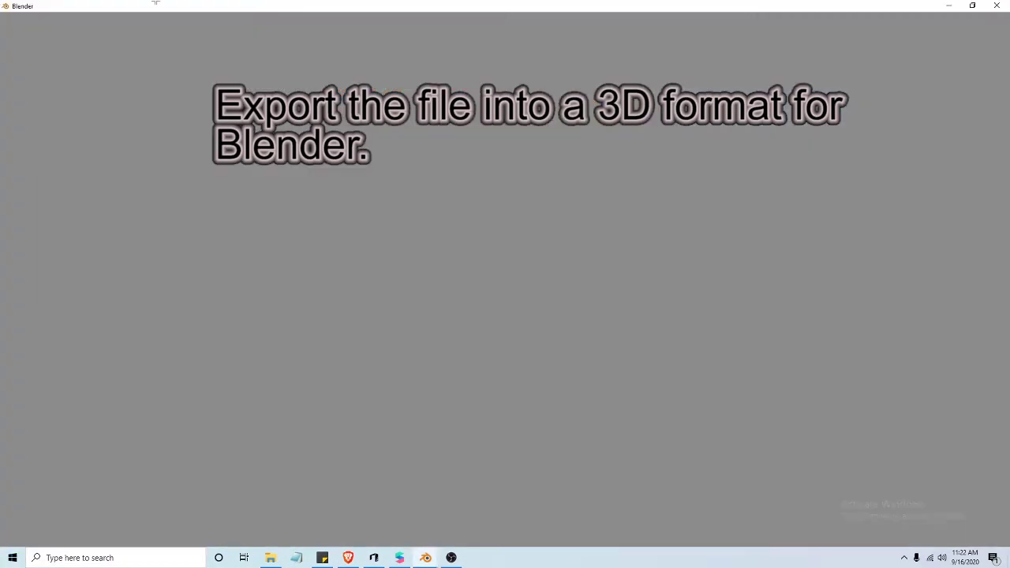
{"action": "mouse_move", "coordinate": [348, 559]}
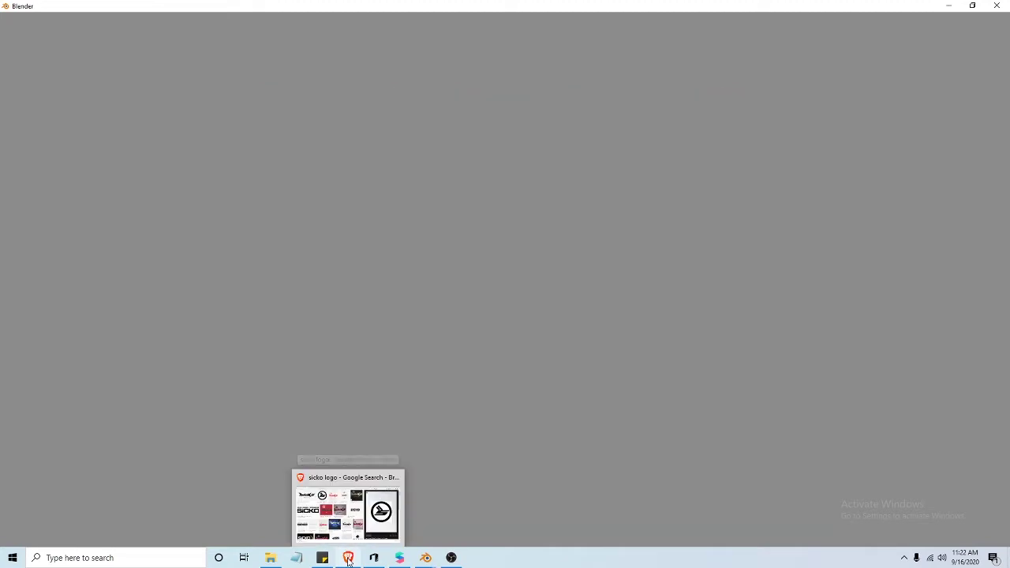
{"action": "left_click", "coordinate": [347, 501]}
Step: Search 'spark ar toolkit' in a new tab and open the Toolkit for Blender article
{"action": "left_click", "coordinate": [138, 8]}
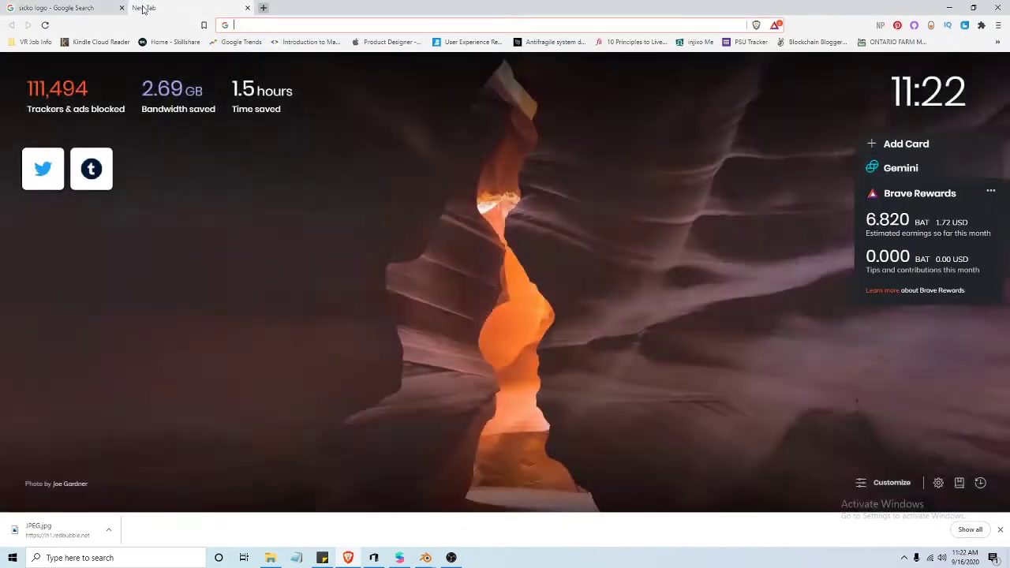
{"action": "type", "text": "spark ar toolkit"}
{"action": "key", "text": "Return"}
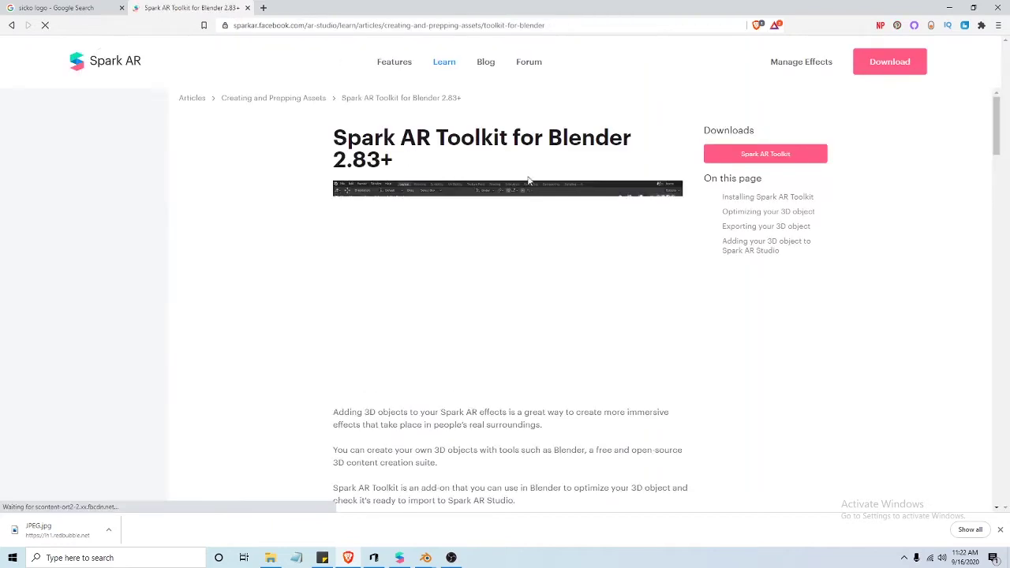
{"action": "scroll", "coordinate": [613, 322], "scroll_direction": "down", "scroll_amount": 1}
{"action": "scroll", "coordinate": [612, 320], "scroll_direction": "down", "scroll_amount": 1}
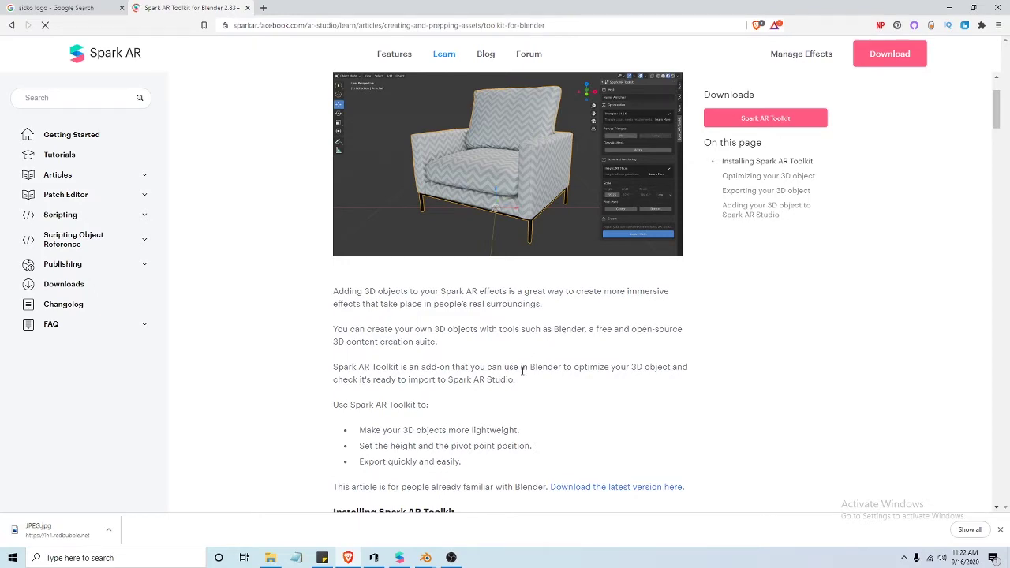
{"action": "scroll", "coordinate": [522, 371], "scroll_direction": "down", "scroll_amount": 1}
{"action": "scroll", "coordinate": [478, 351], "scroll_direction": "down", "scroll_amount": 3}
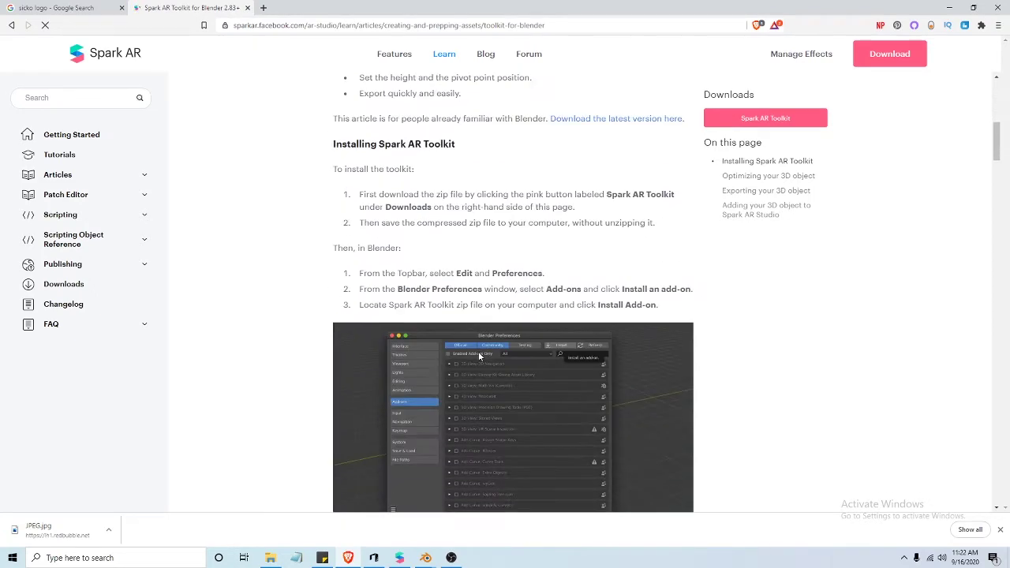
{"action": "scroll", "coordinate": [411, 245], "scroll_direction": "up", "scroll_amount": 2}
{"action": "left_click_drag", "start_coordinate": [362, 162], "coordinate": [492, 295]}
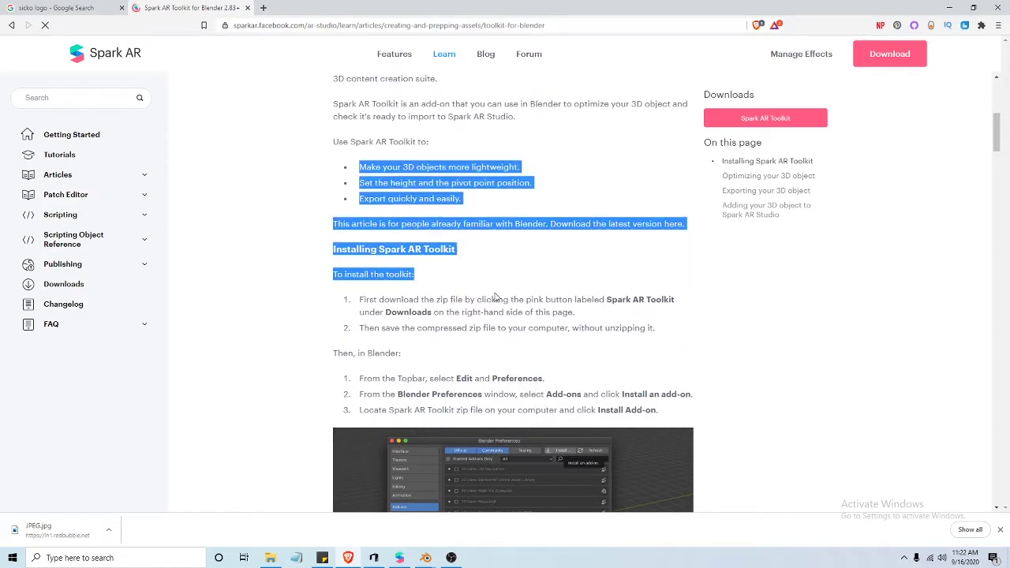
{"action": "scroll", "coordinate": [505, 326], "scroll_direction": "up", "scroll_amount": 5}
{"action": "left_click_drag", "start_coordinate": [320, 138], "coordinate": [428, 140]}
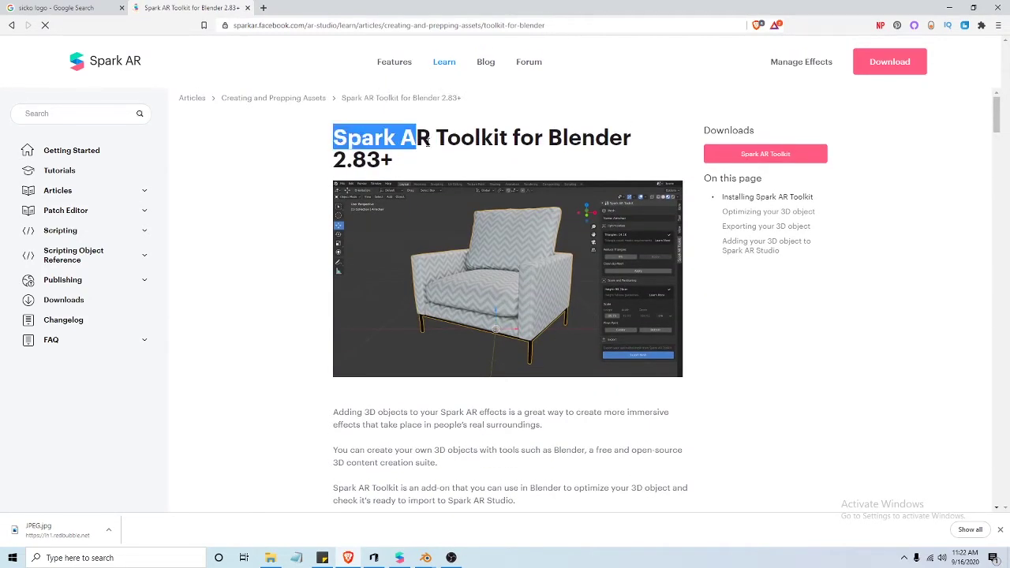
Step: Download the Spark AR Toolkit zip from the article
{"action": "left_click", "coordinate": [765, 154]}
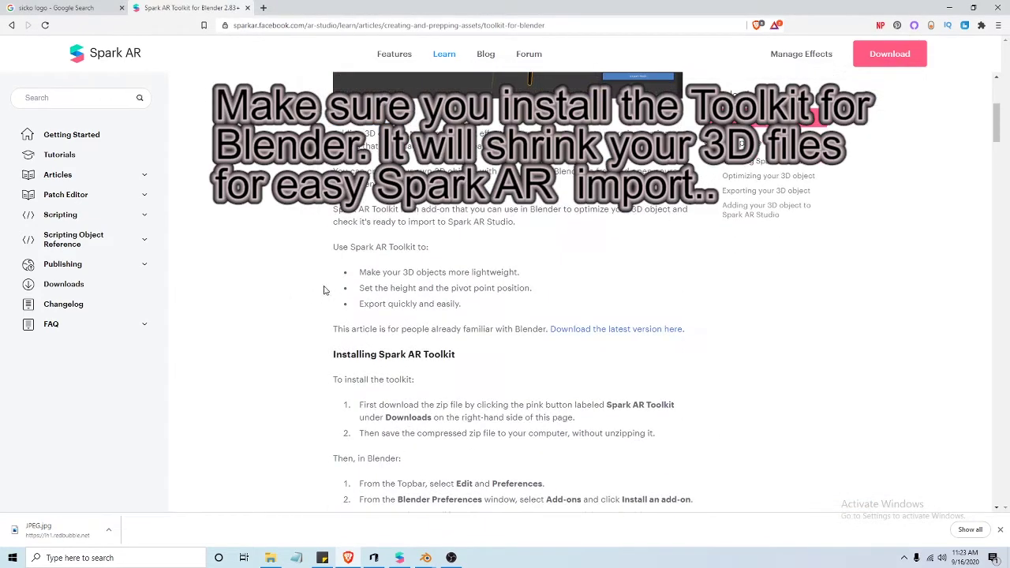
{"action": "left_click_drag", "start_coordinate": [333, 207], "coordinate": [491, 466]}
{"action": "scroll", "coordinate": [424, 413], "scroll_direction": "down", "scroll_amount": 5}
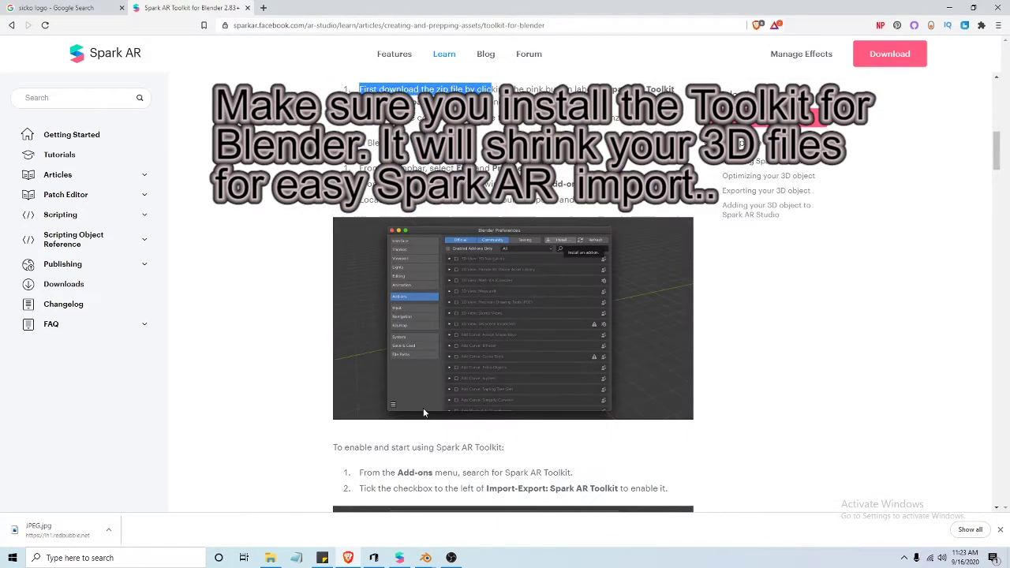
{"action": "scroll", "coordinate": [330, 210], "scroll_direction": "down", "scroll_amount": 3}
Step: Close the Toolkit article tab and switch to the Blender window
{"action": "left_click", "coordinate": [58, 7]}
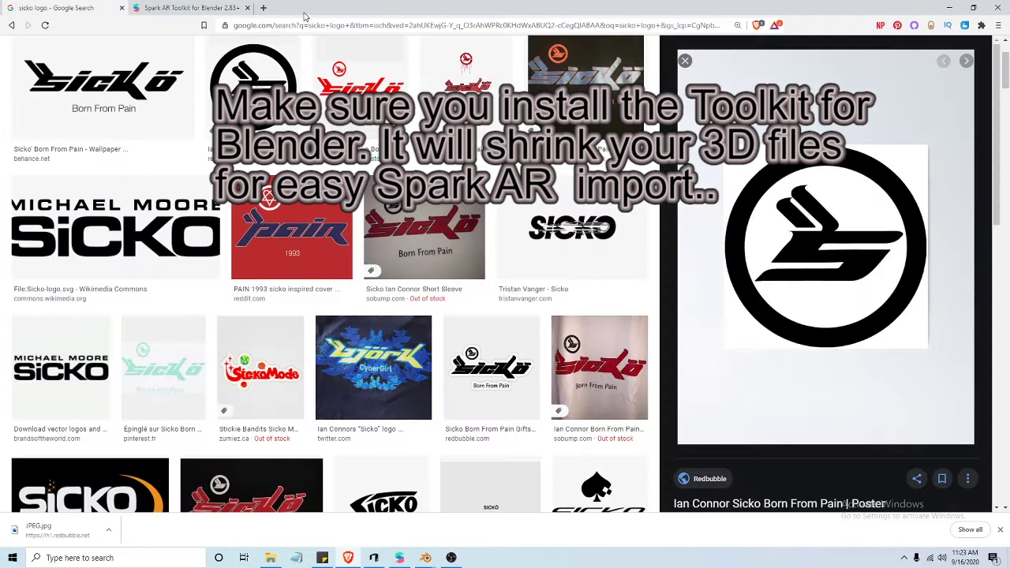
{"action": "left_click", "coordinate": [248, 7]}
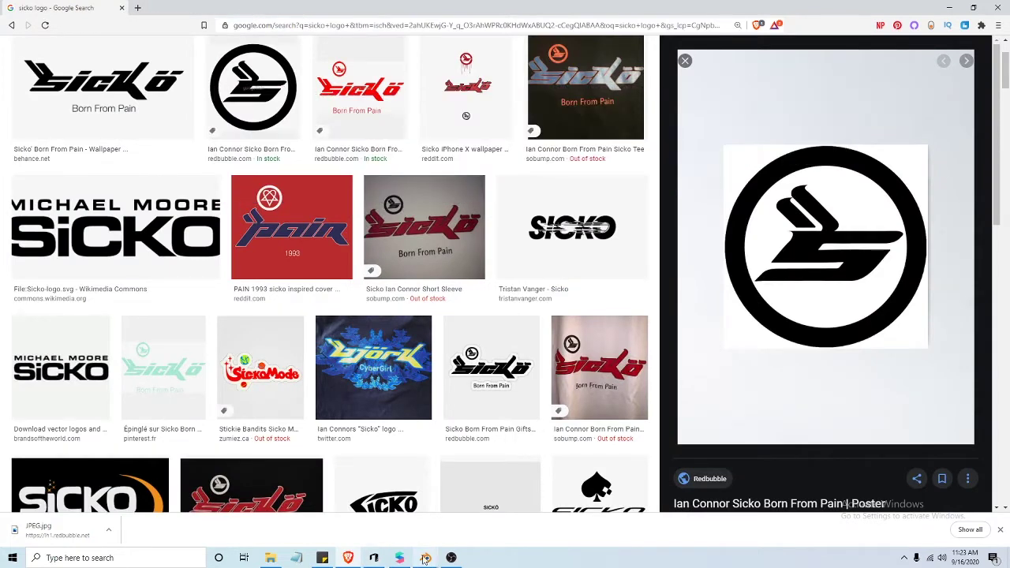
{"action": "mouse_move", "coordinate": [425, 558]}
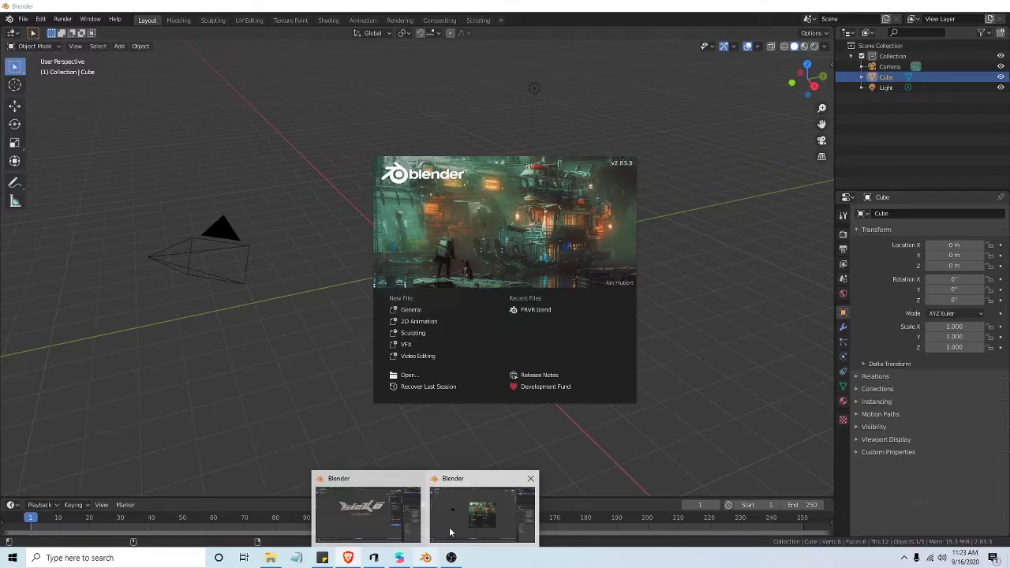
{"action": "left_click", "coordinate": [454, 531]}
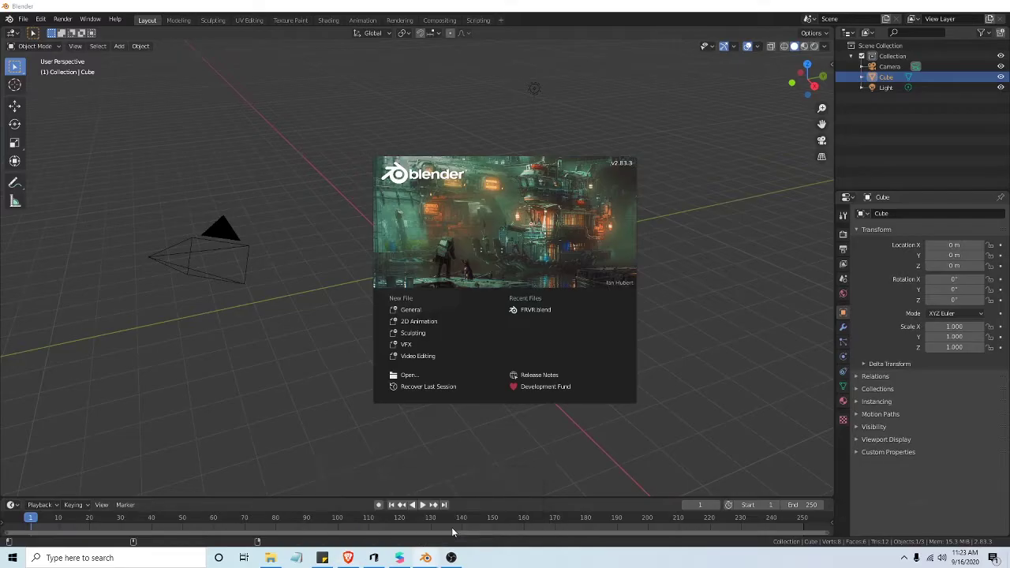
Step: Dismiss the splash screen and delete the default Camera, Cube and Light
{"action": "left_click", "coordinate": [418, 310]}
{"action": "left_click", "coordinate": [876, 46]}
{"action": "right_click", "coordinate": [887, 66]}
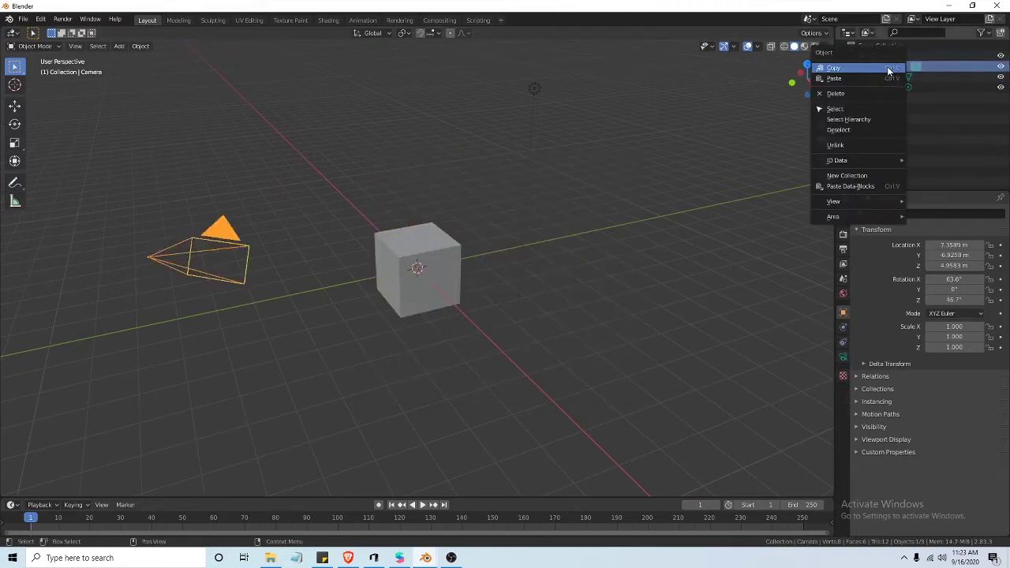
{"action": "left_click", "coordinate": [865, 94]}
{"action": "right_click", "coordinate": [884, 66]}
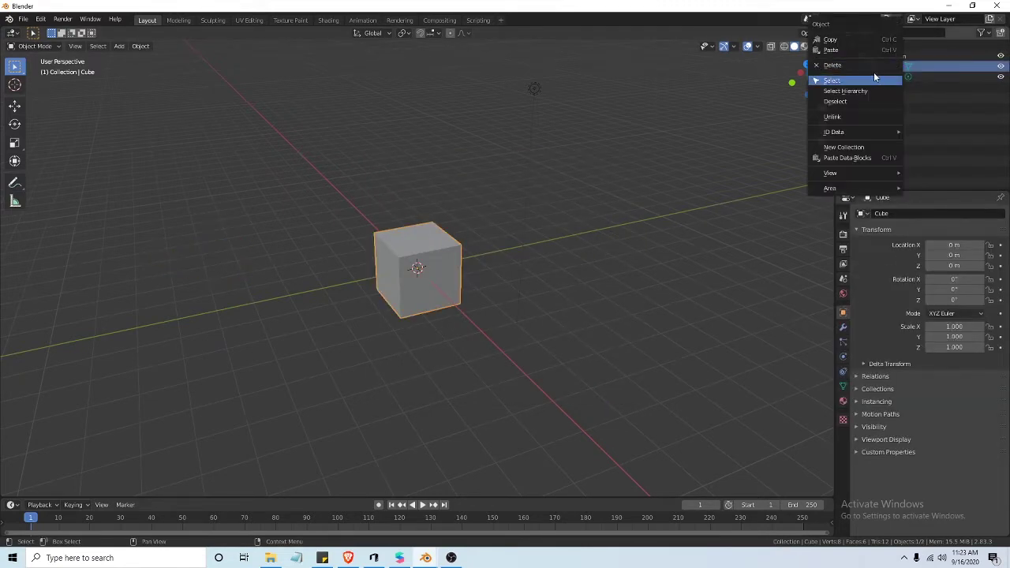
{"action": "left_click", "coordinate": [875, 65]}
{"action": "right_click", "coordinate": [894, 66]}
{"action": "left_click", "coordinate": [865, 65]}
Step: Import Desktop/SPARK AR/sicko/obj logo.obj as a Wavefront OBJ model
{"action": "left_click", "coordinate": [23, 19]}
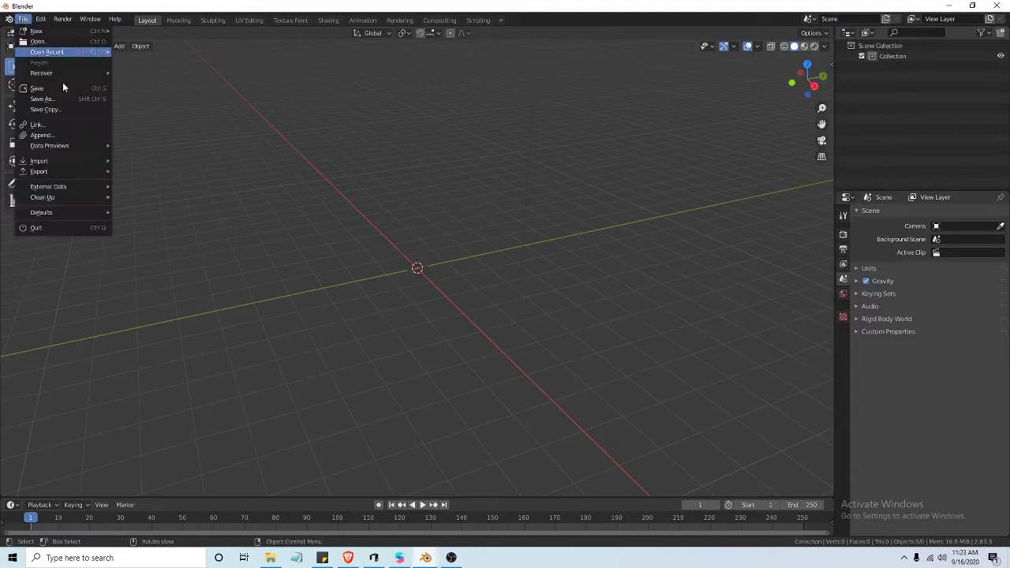
{"action": "mouse_move", "coordinate": [55, 158]}
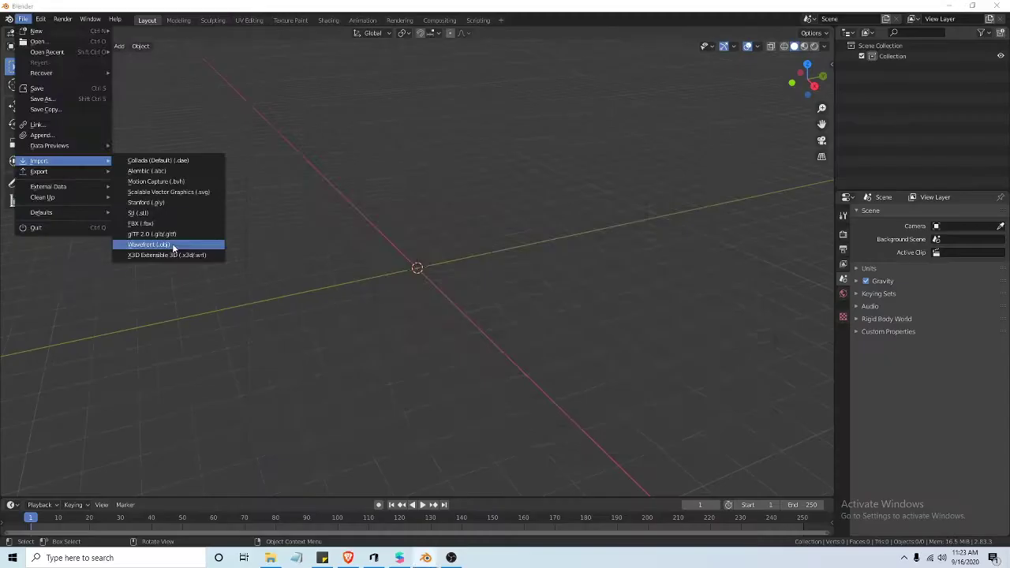
{"action": "left_click", "coordinate": [347, 504]}
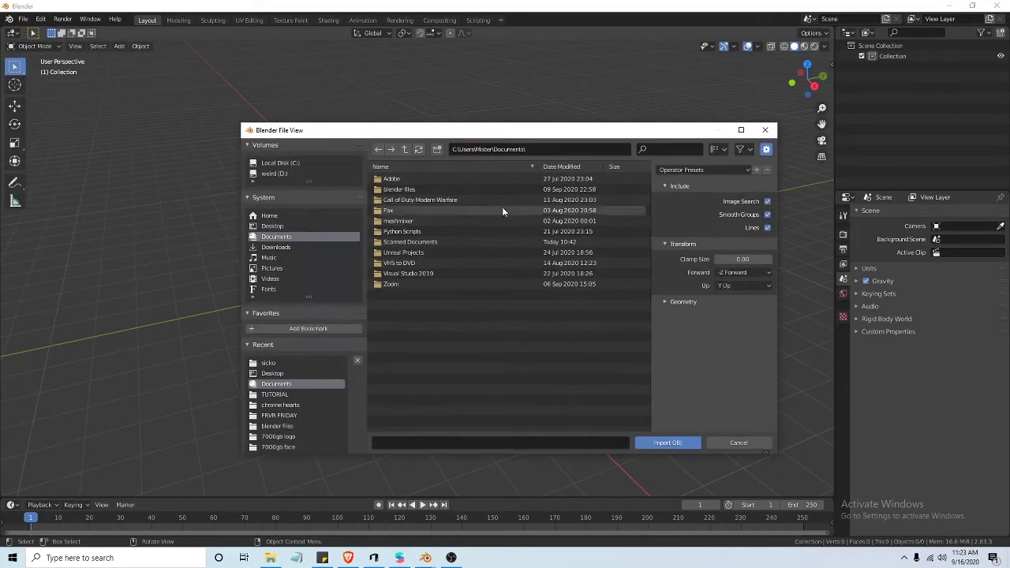
{"action": "left_click", "coordinate": [303, 226]}
{"action": "double_click", "coordinate": [408, 327]}
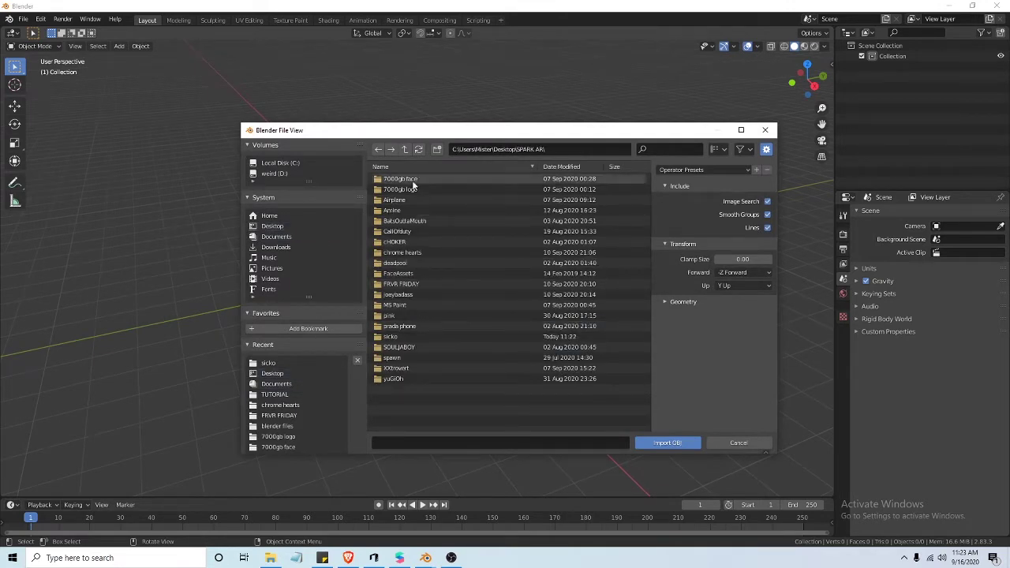
{"action": "double_click", "coordinate": [413, 338]}
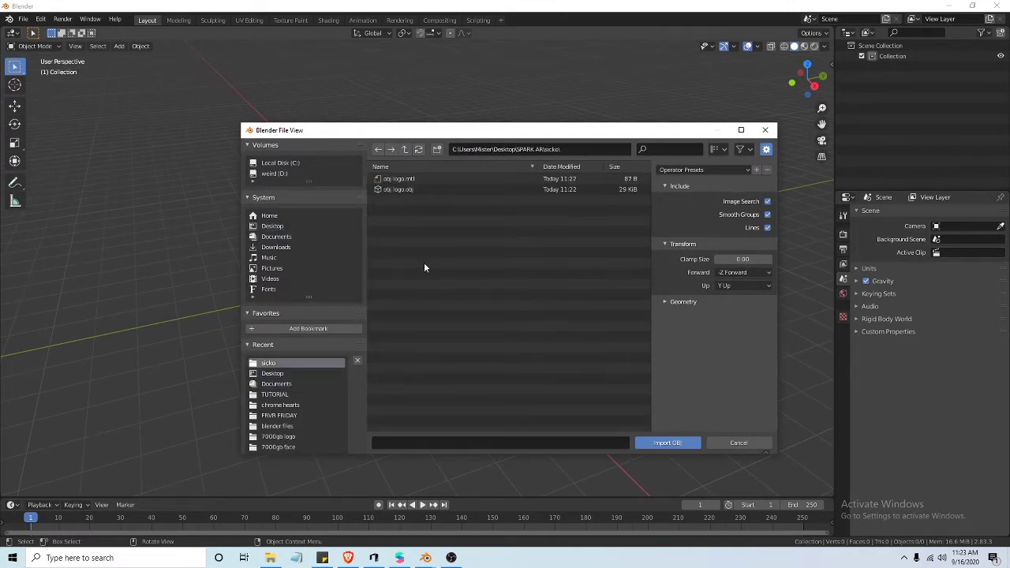
{"action": "double_click", "coordinate": [425, 188]}
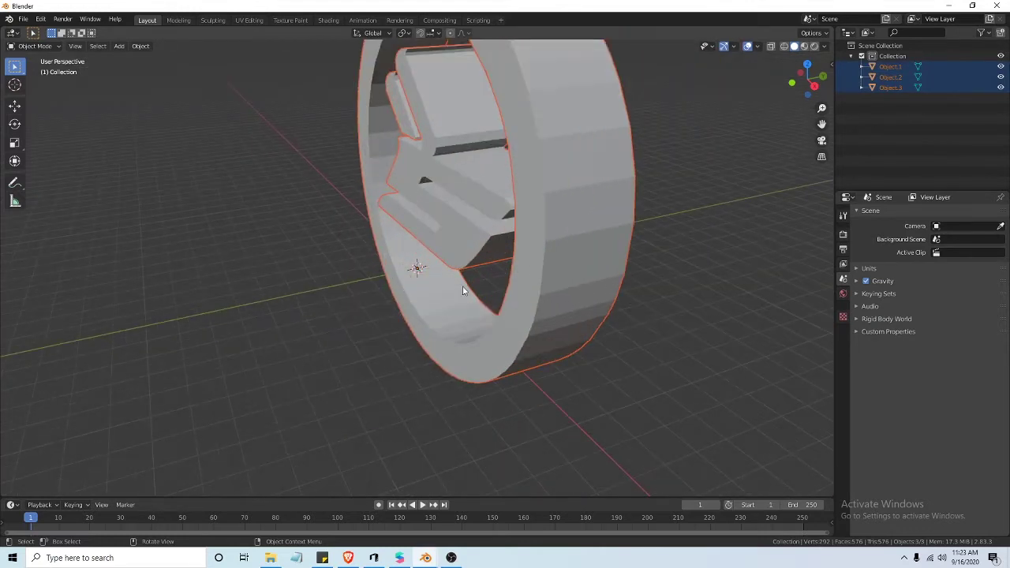
Step: Switch the viewport to Material Preview shading and orbit to face the black logo ring
{"action": "middle_click_drag", "start_coordinate": [464, 291], "coordinate": [638, 241]}
{"action": "scroll", "coordinate": [555, 170], "scroll_direction": "down", "scroll_amount": 3}
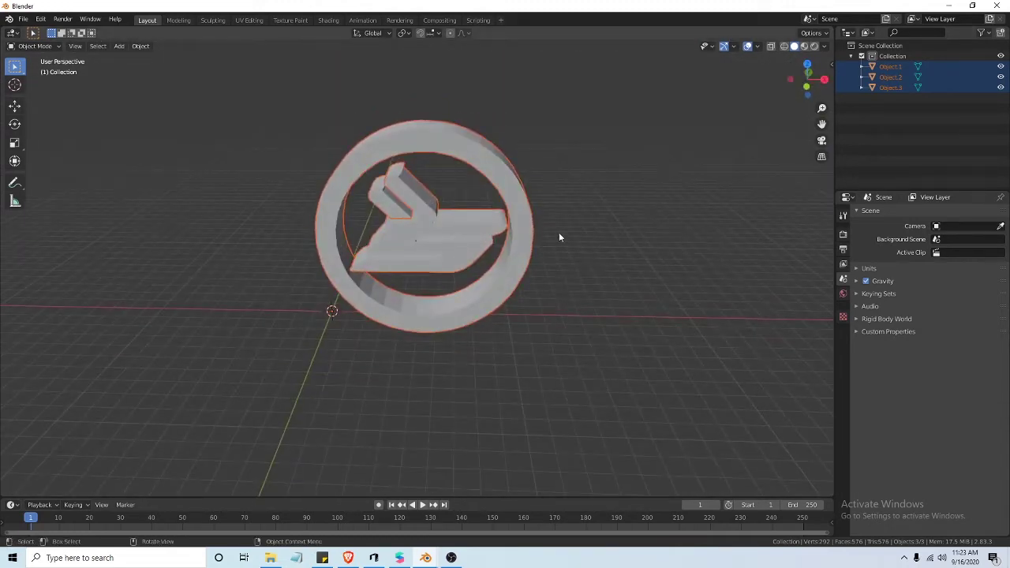
{"action": "key", "text": "z"}
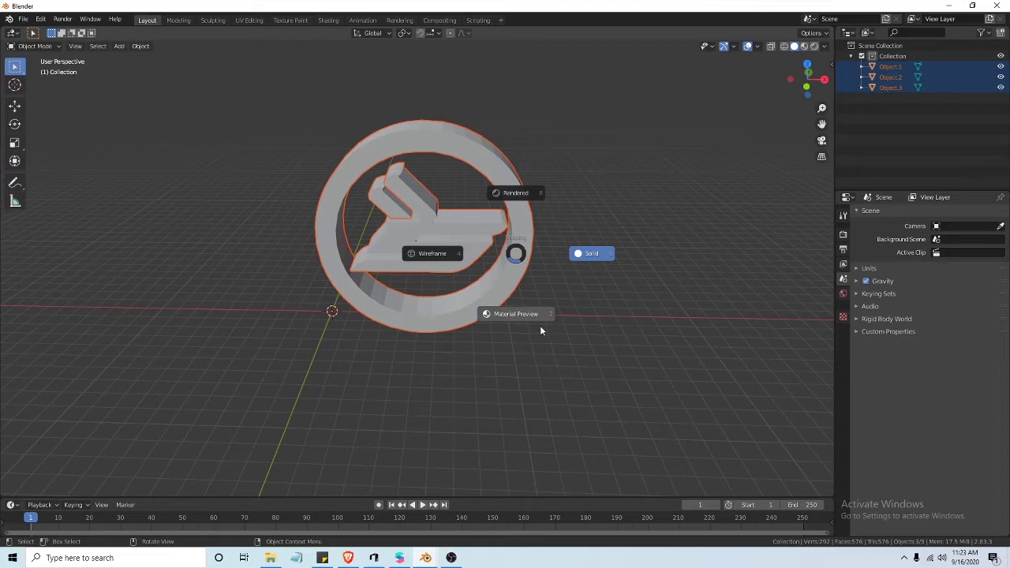
{"action": "left_click", "coordinate": [592, 253]}
{"action": "key", "text": "z"}
{"action": "left_click", "coordinate": [592, 310]}
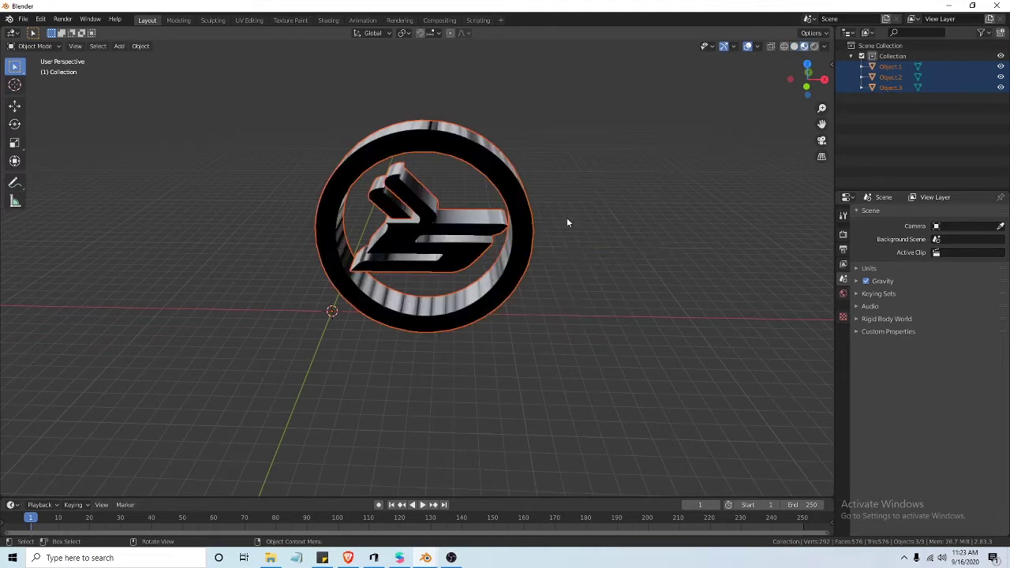
{"action": "key", "text": "z"}
{"action": "key", "text": "4"}
{"action": "key", "text": "z"}
{"action": "left_click", "coordinate": [541, 302]}
{"action": "mouse_move", "coordinate": [554, 292]}
{"action": "middle_mouse_down"}
{"action": "mouse_move", "coordinate": [511, 262]}
{"action": "mouse_move", "coordinate": [606, 212]}
{"action": "mouse_move", "coordinate": [584, 239]}
{"action": "mouse_move", "coordinate": [726, 244]}
{"action": "mouse_move", "coordinate": [683, 205]}
{"action": "mouse_move", "coordinate": [698, 193]}
{"action": "middle_mouse_up"}
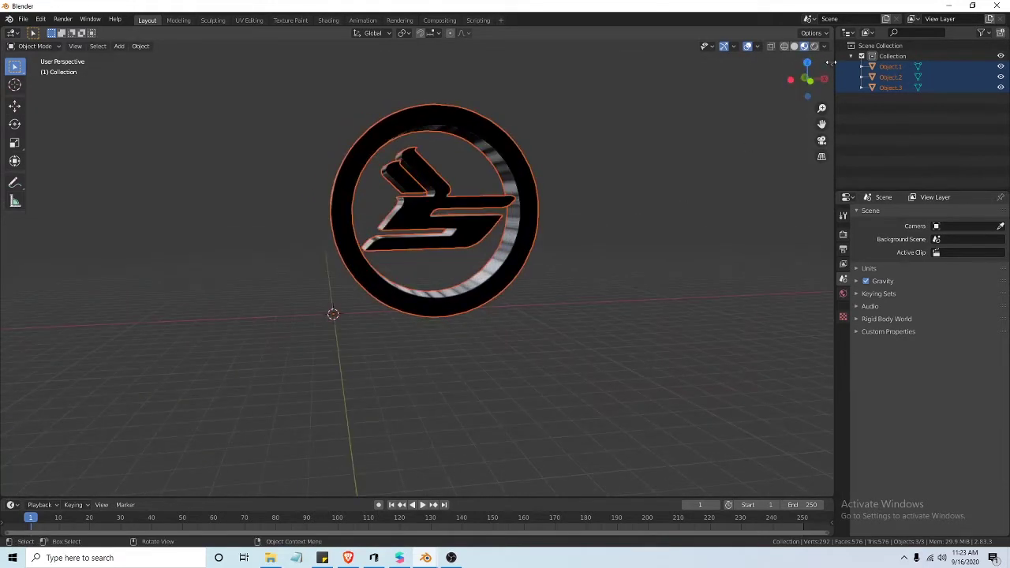
Step: Show the Spark AR Toolkit side panel, select all logo parts and mirror them along an axis
{"action": "left_click", "coordinate": [832, 59]}
{"action": "left_click", "coordinate": [826, 119]}
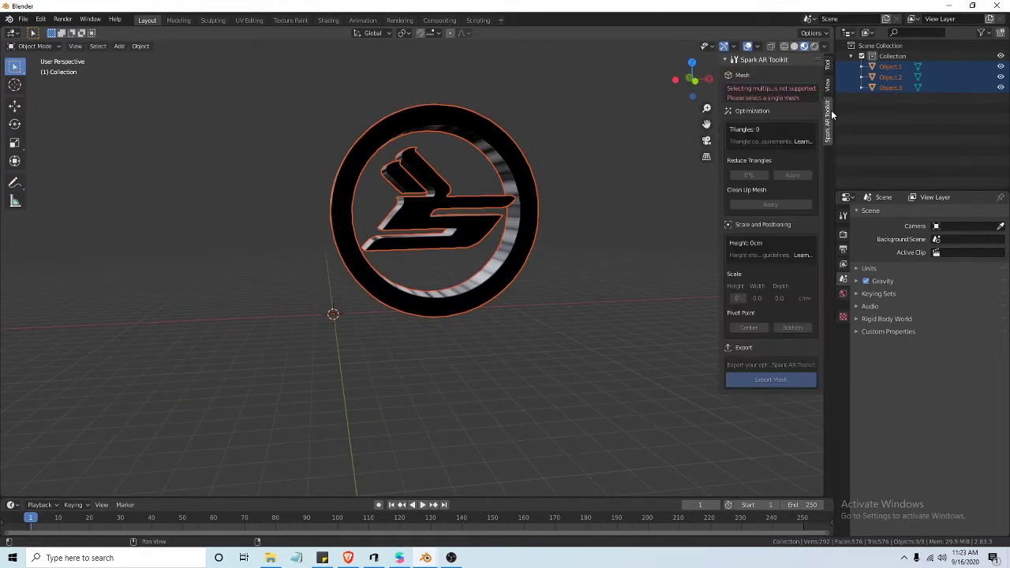
{"action": "key", "text": "alt+a"}
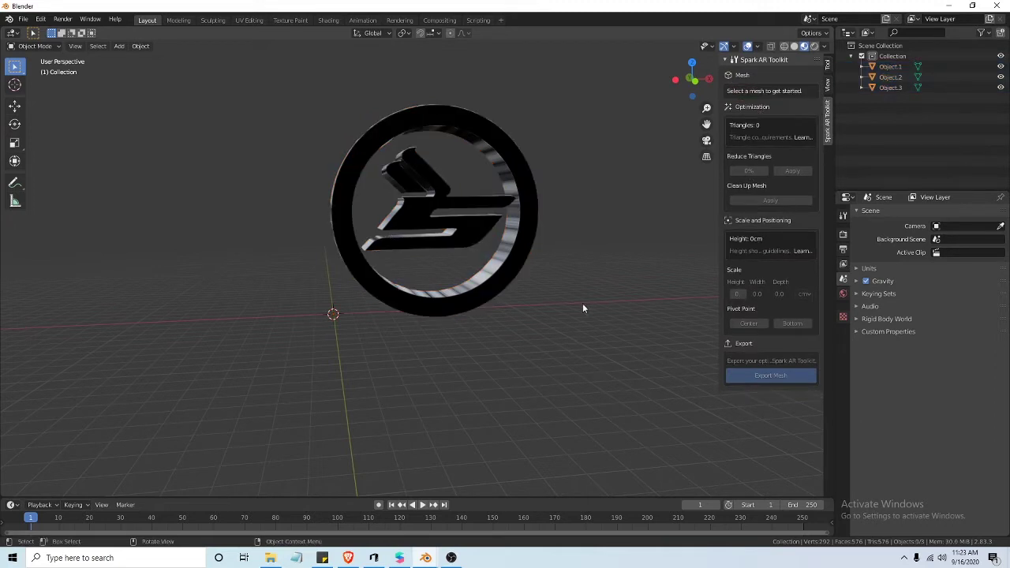
{"action": "key", "text": "a"}
{"action": "right_click", "coordinate": [436, 197]}
{"action": "mouse_move", "coordinate": [388, 264]}
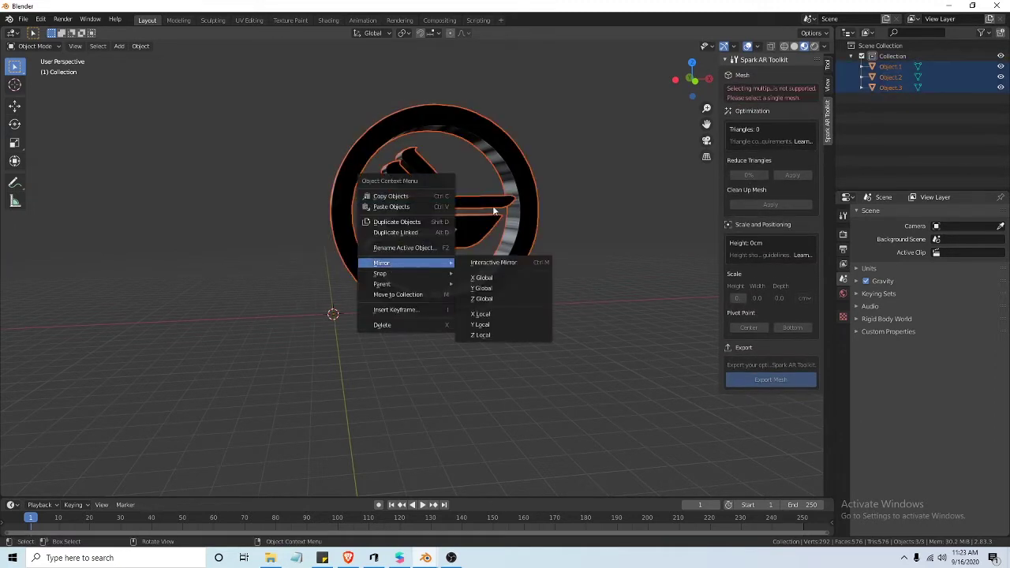
{"action": "left_click", "coordinate": [482, 280]}
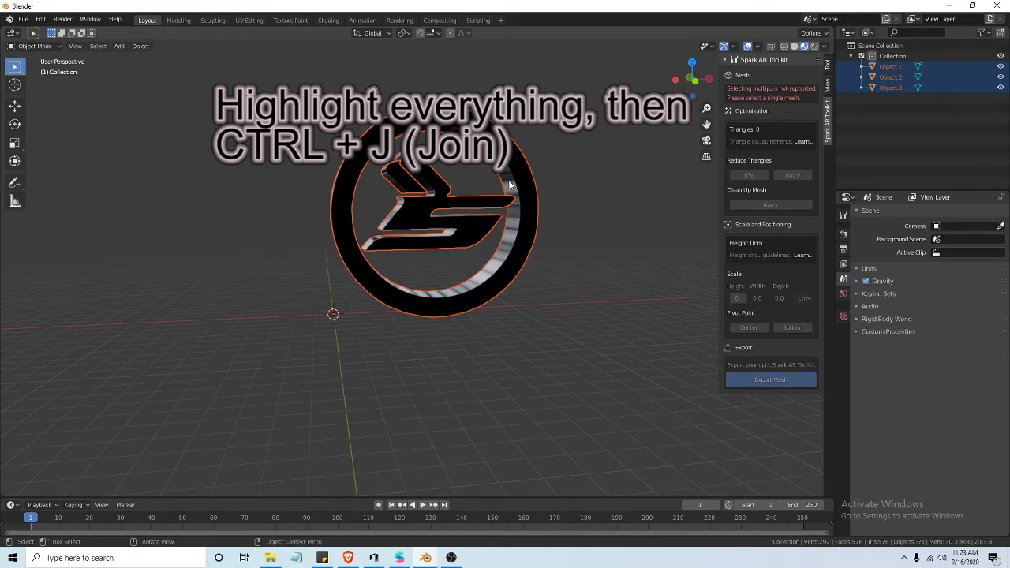
Step: Join the three logo parts with Ctrl+J into Object.1 and select the merged ring
{"action": "left_click", "coordinate": [540, 150]}
{"action": "left_click", "coordinate": [510, 151]}
{"action": "right_click", "coordinate": [509, 150]}
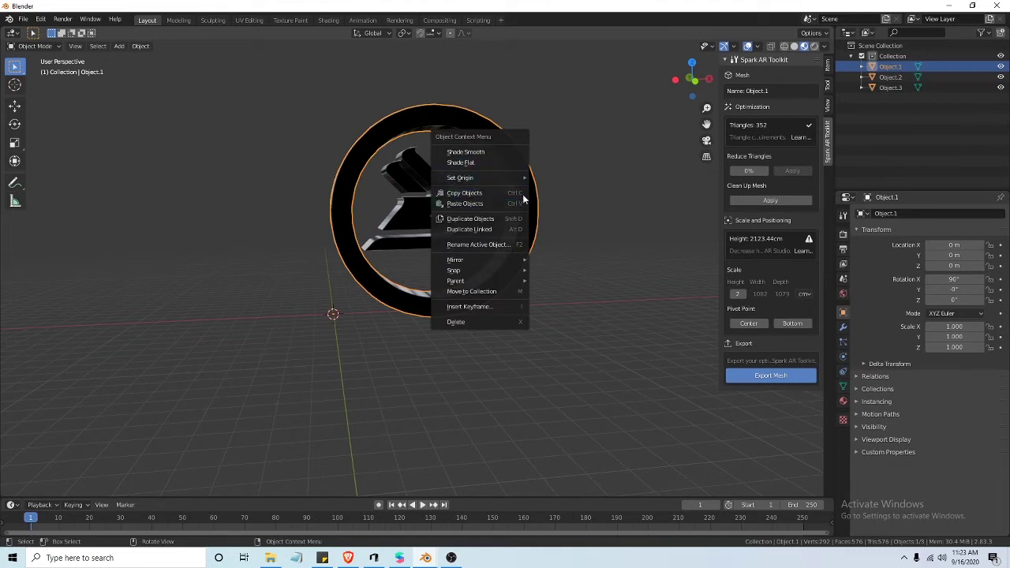
{"action": "left_click", "coordinate": [635, 284]}
{"action": "key", "text": "a"}
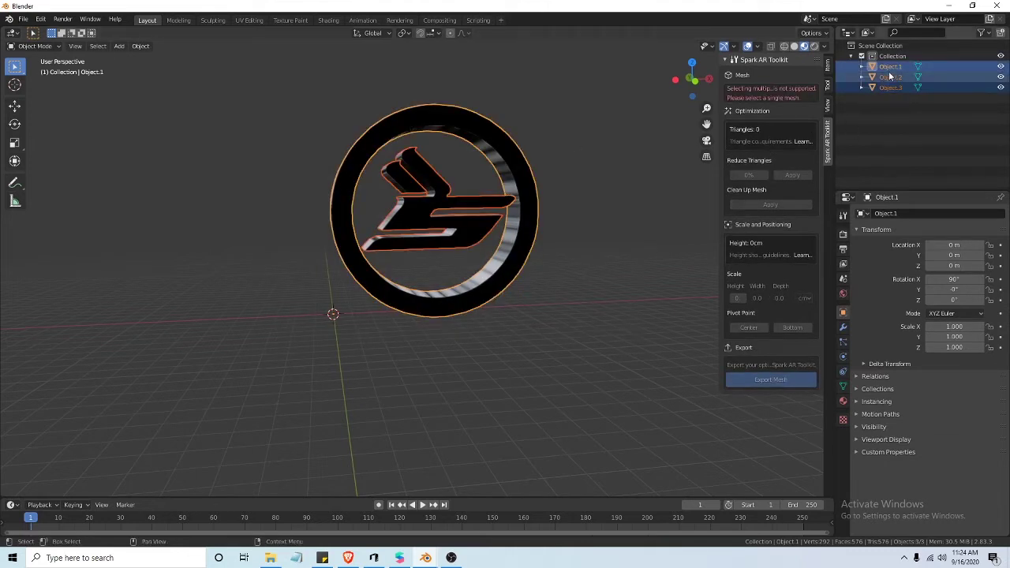
{"action": "key", "text": "ctrl+j"}
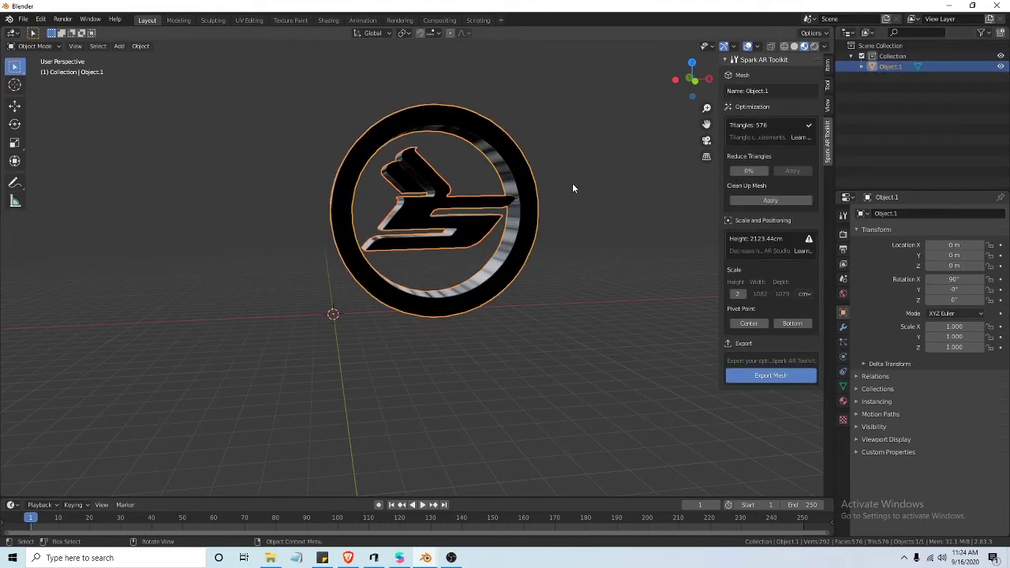
{"action": "left_click", "coordinate": [588, 201]}
{"action": "middle_click_drag", "start_coordinate": [646, 272], "coordinate": [735, 170]}
{"action": "left_click", "coordinate": [415, 253]}
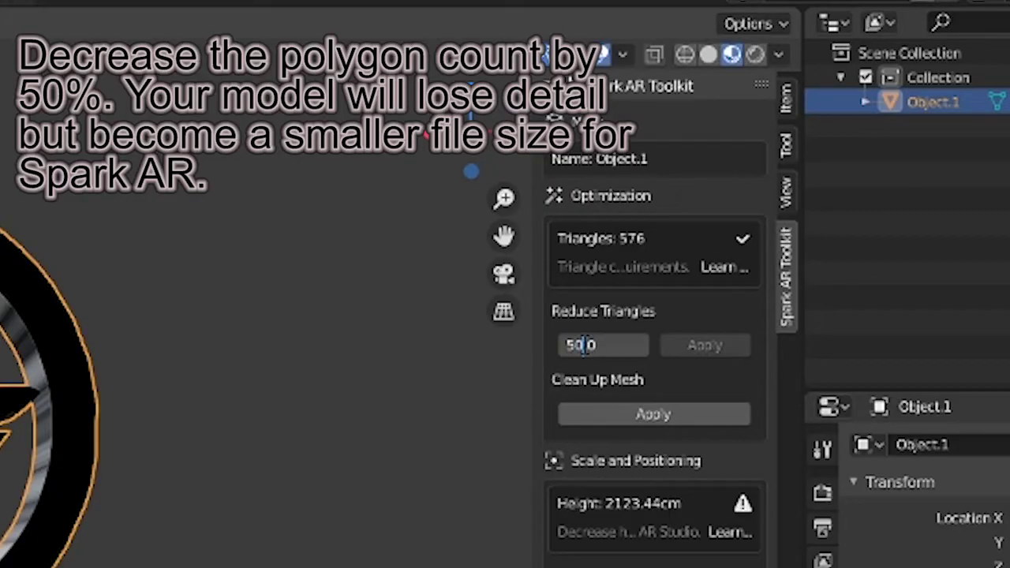
Step: Apply a 50% triangle reduction to 288 triangles and export 'mini spark.gltf' into SPARK AR\sicko
{"action": "key", "text": "Return"}
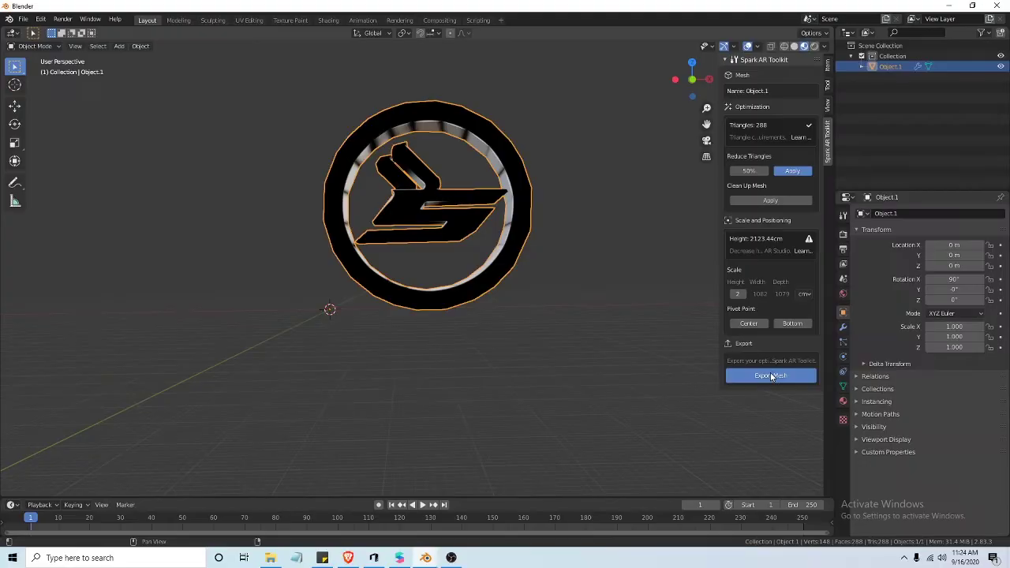
{"action": "left_click", "coordinate": [770, 374]}
{"action": "left_click", "coordinate": [293, 227]}
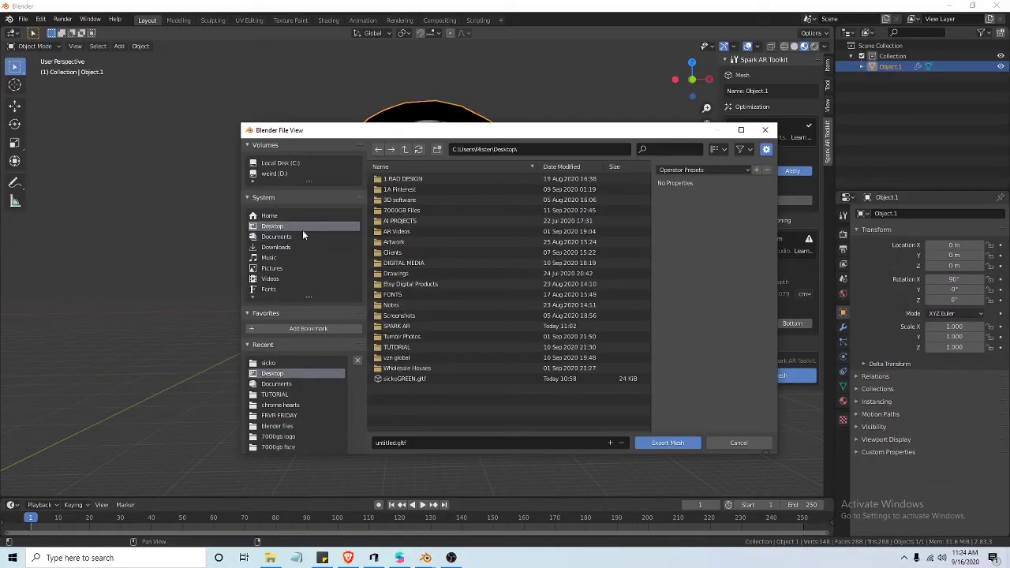
{"action": "double_click", "coordinate": [418, 327]}
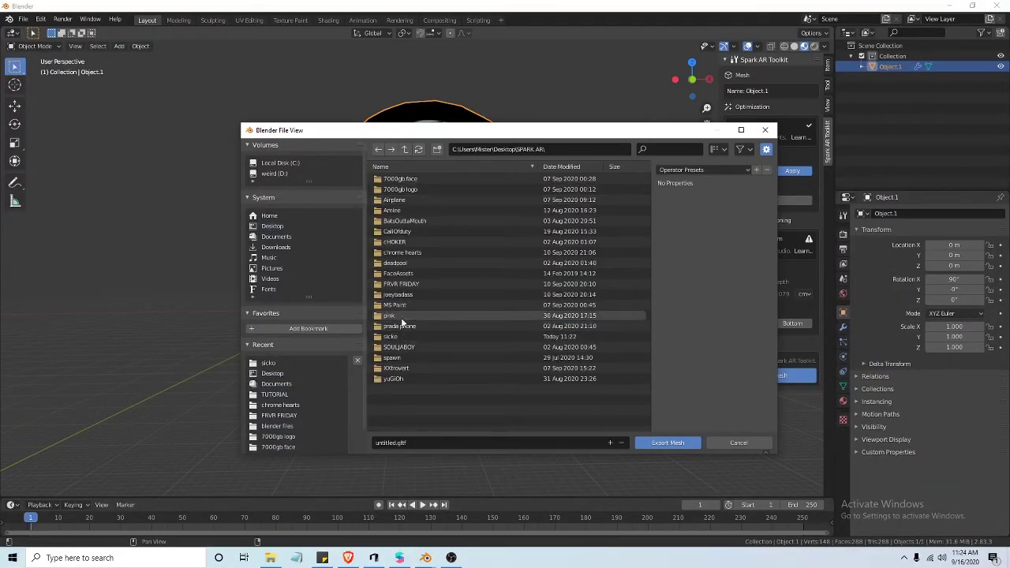
{"action": "double_click", "coordinate": [406, 337]}
{"action": "left_click", "coordinate": [434, 440]}
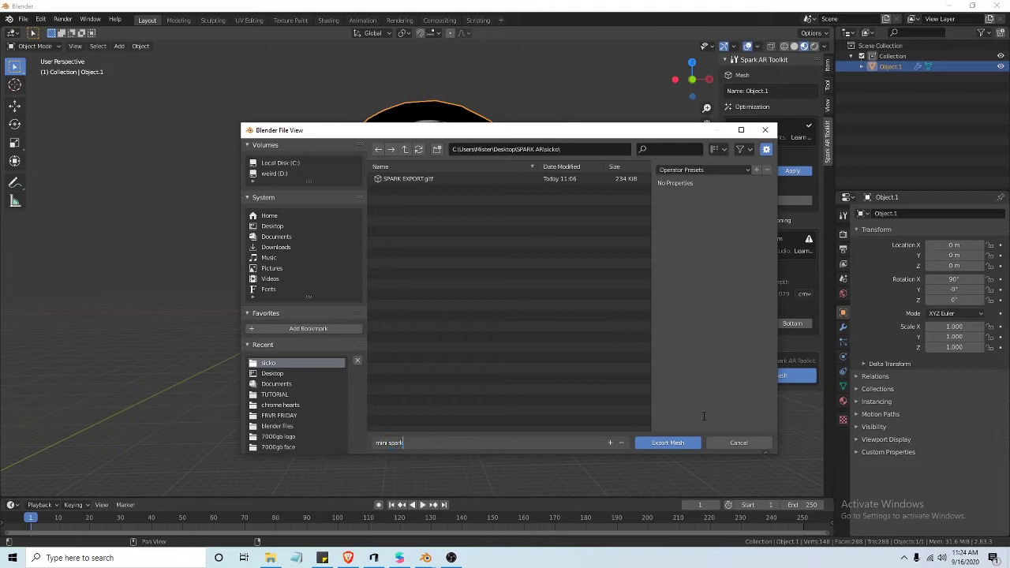
{"action": "left_click", "coordinate": [680, 444]}
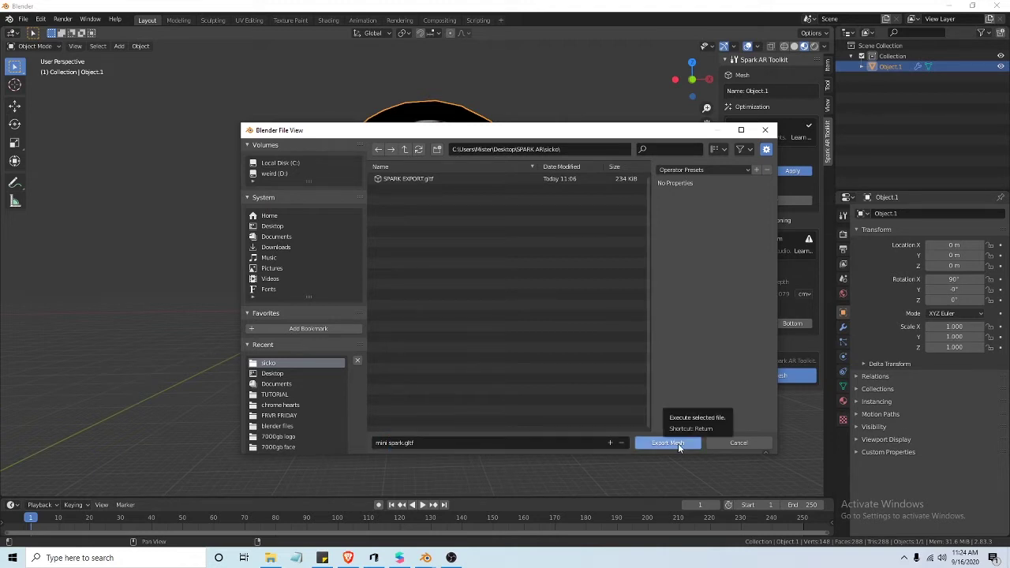
{"action": "left_click", "coordinate": [678, 444]}
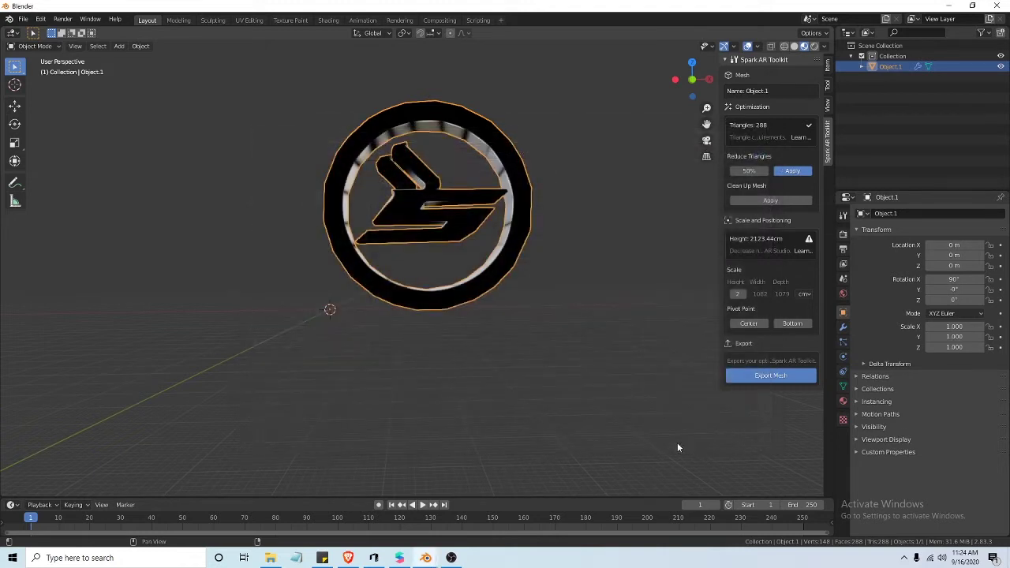
Step: Bring Spark AR Studio forward and create a new WorldObject project from the World Object template
{"action": "left_click", "coordinate": [407, 559]}
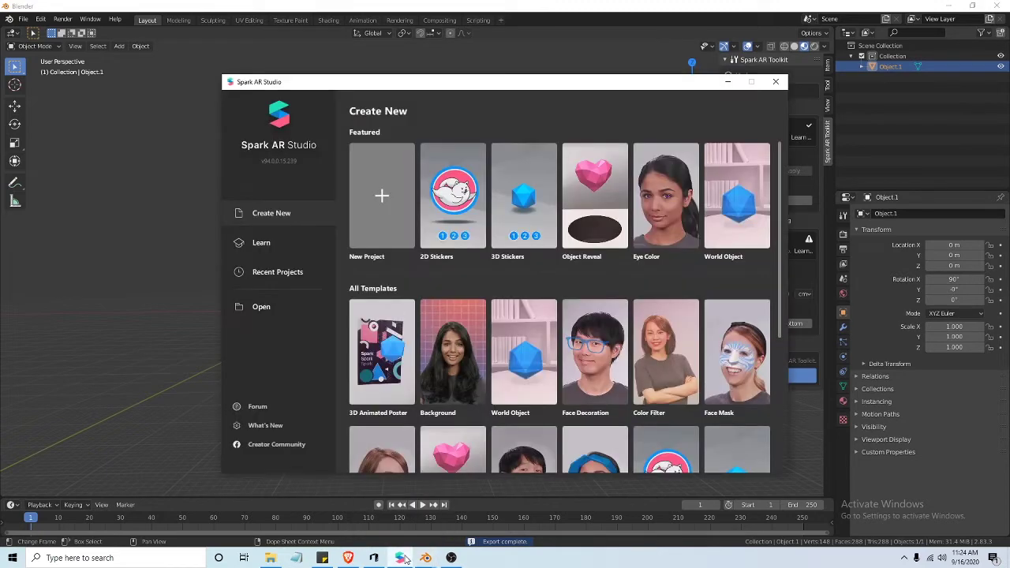
{"action": "left_click_drag", "start_coordinate": [468, 77], "coordinate": [384, 65]}
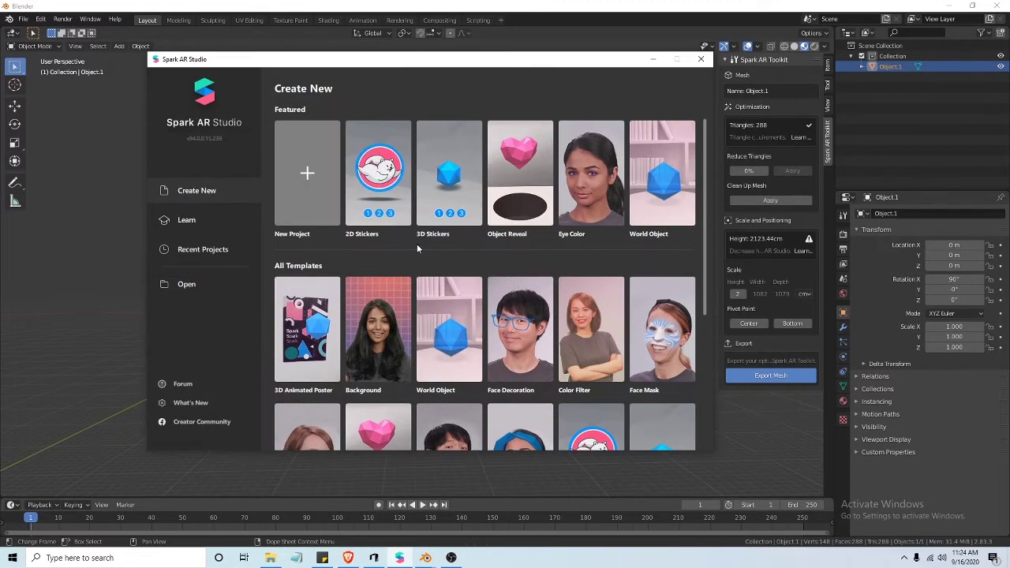
{"action": "scroll", "coordinate": [432, 387], "scroll_direction": "down", "scroll_amount": 3}
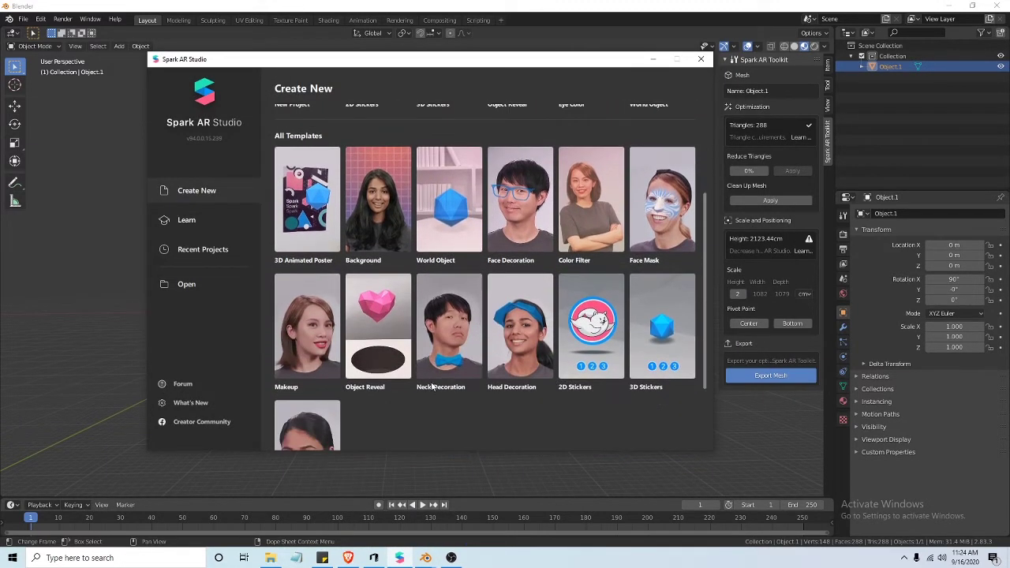
{"action": "scroll", "coordinate": [536, 426], "scroll_direction": "up", "scroll_amount": 3}
{"action": "scroll", "coordinate": [464, 394], "scroll_direction": "down", "scroll_amount": 3}
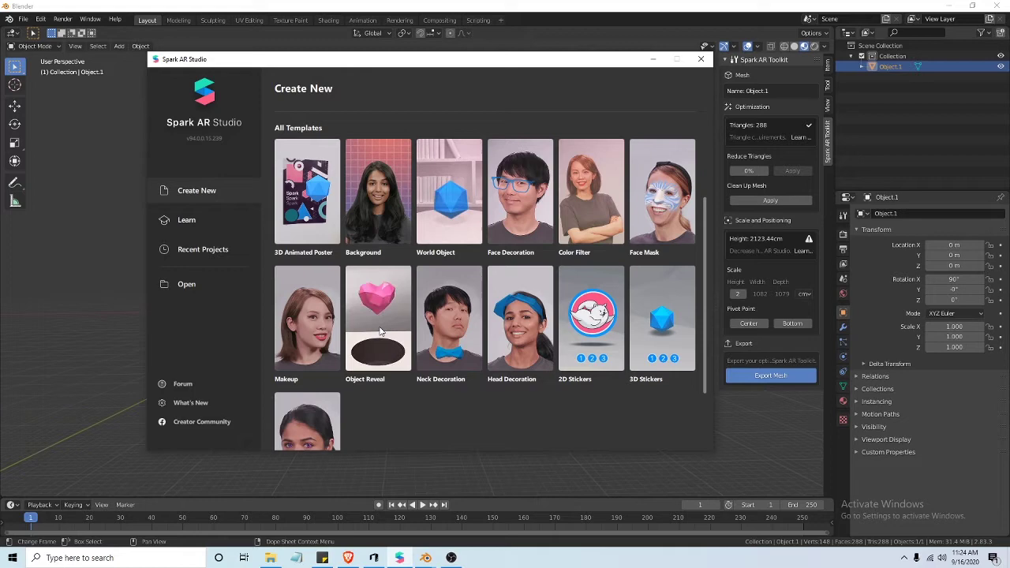
{"action": "left_click", "coordinate": [451, 192]}
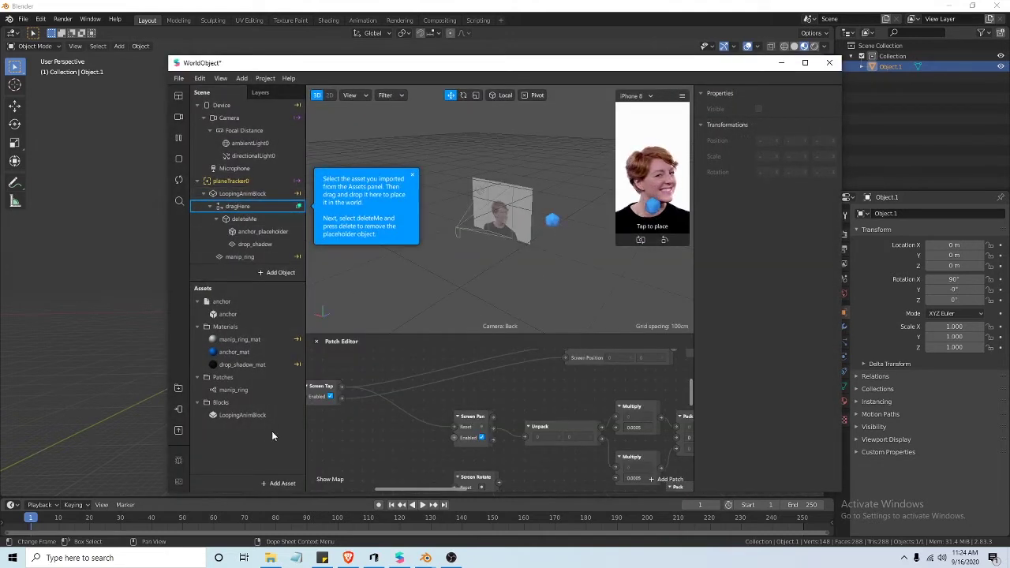
Step: Import the mini spark model file through Add Asset > Import From Computer
{"action": "left_click", "coordinate": [280, 483]}
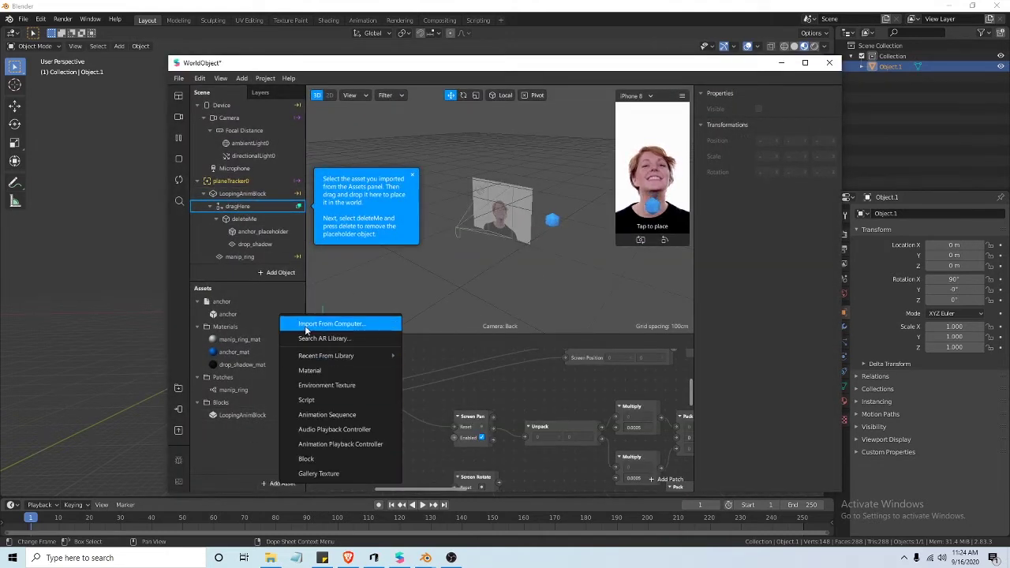
{"action": "left_click", "coordinate": [307, 325]}
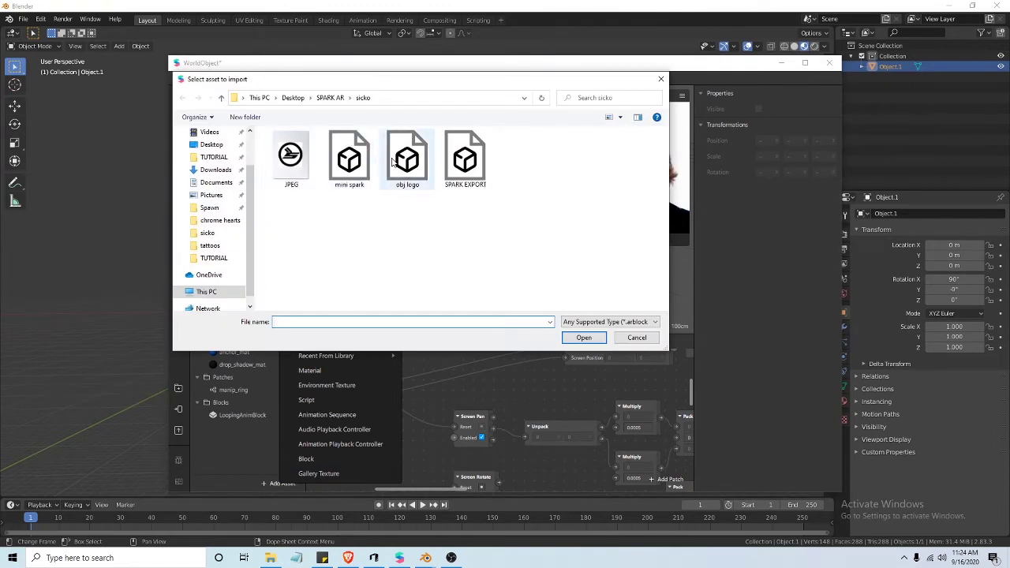
{"action": "double_click", "coordinate": [354, 172]}
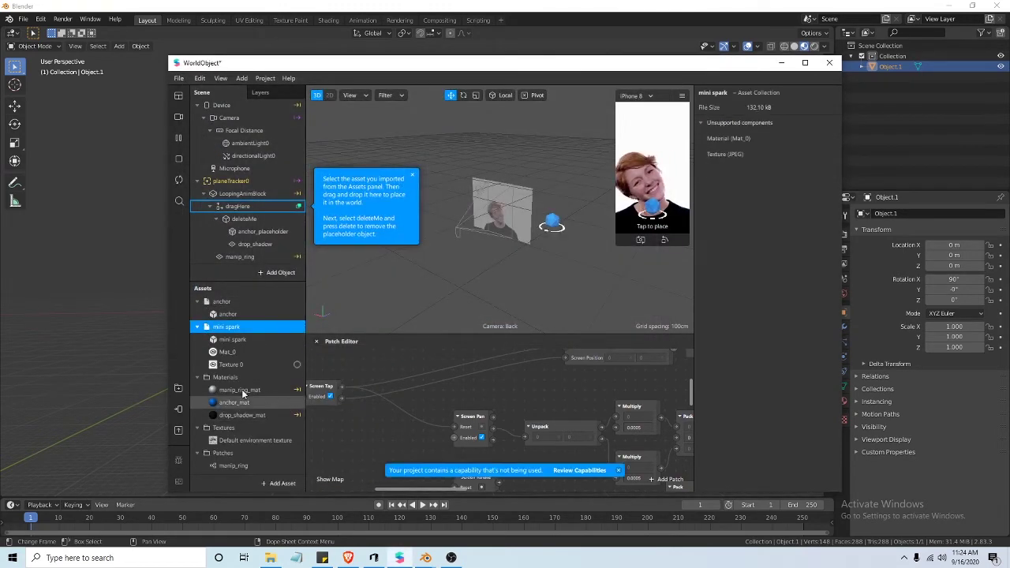
Step: Inspect Mat_0, deleteMe and anchor_placeholder, then place mini spark in the scene under dragHere
{"action": "left_click", "coordinate": [229, 352]}
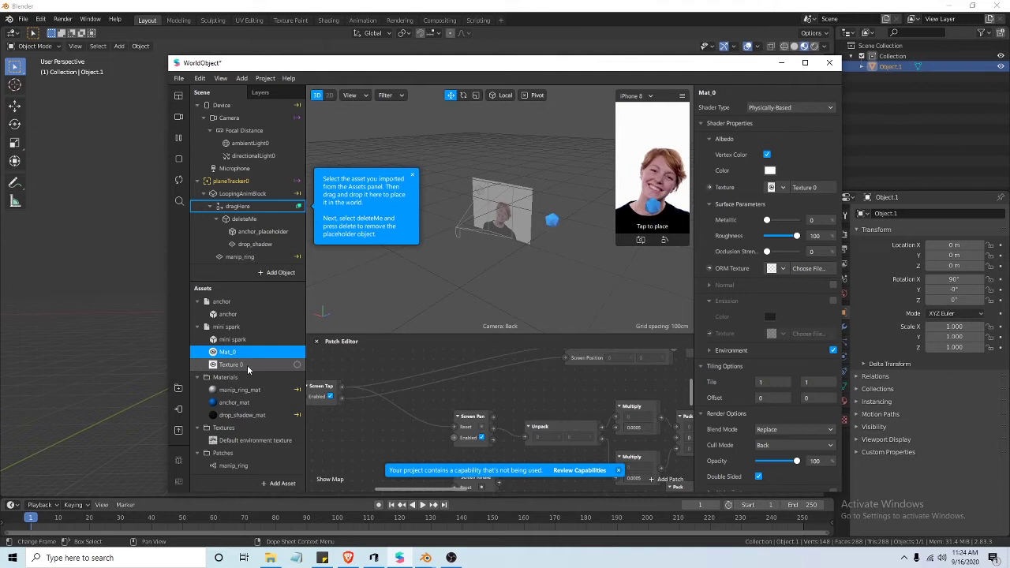
{"action": "left_click", "coordinate": [234, 339]}
{"action": "left_click", "coordinate": [243, 219]}
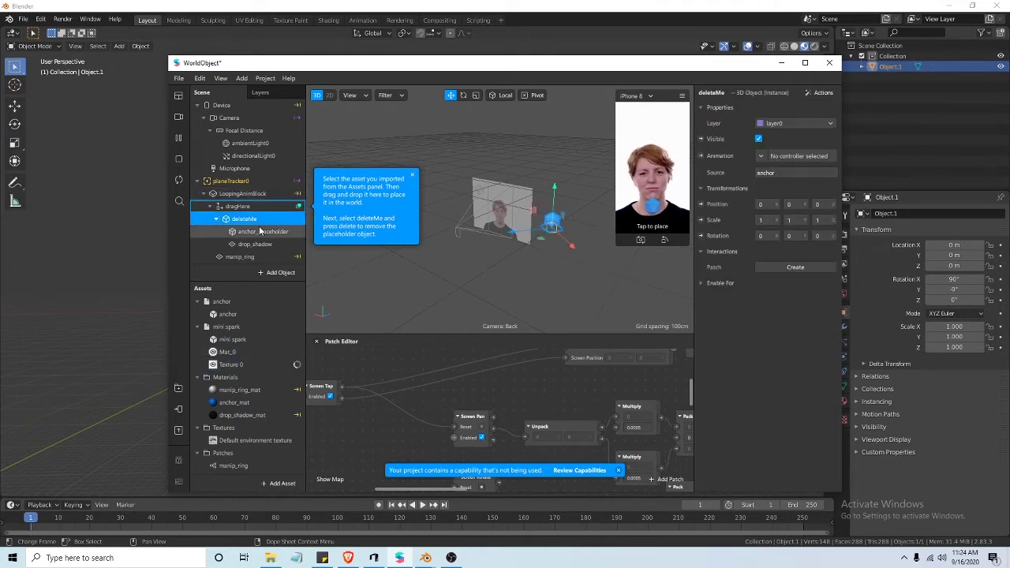
{"action": "scroll", "coordinate": [565, 254], "scroll_direction": "up", "scroll_amount": 3}
{"action": "left_click_drag", "start_coordinate": [567, 255], "coordinate": [467, 254]}
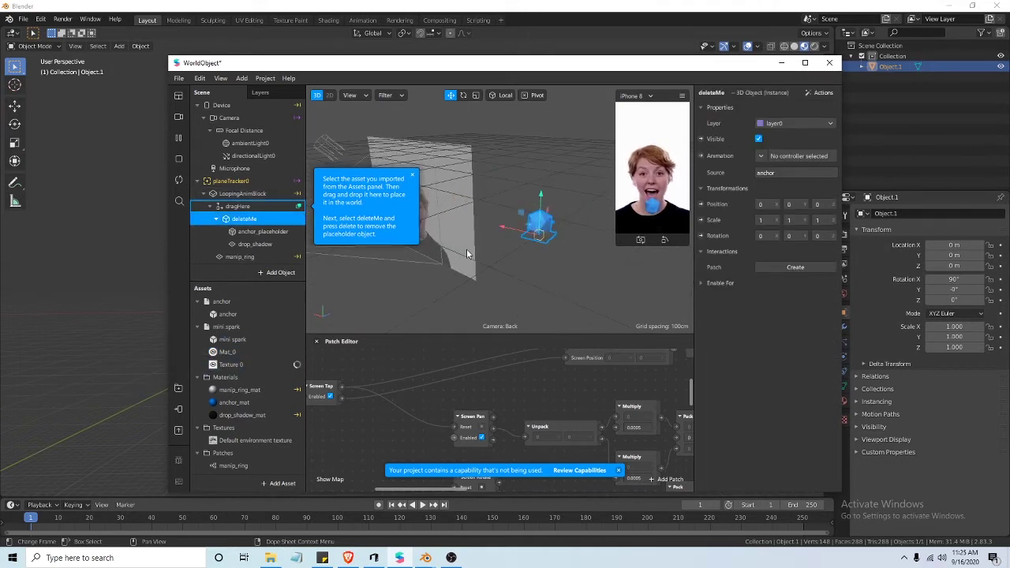
{"action": "left_click", "coordinate": [265, 233]}
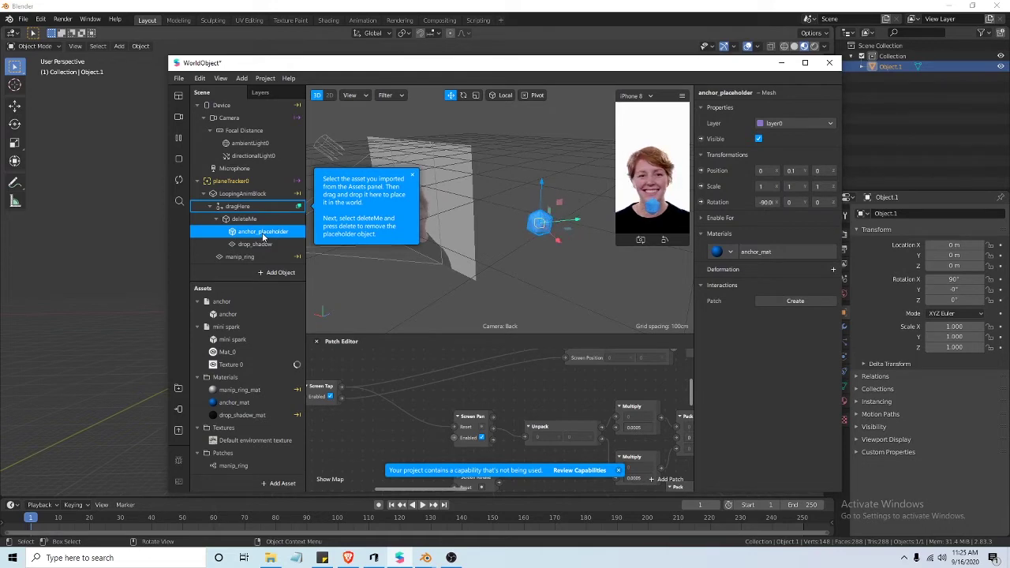
{"action": "left_click_drag", "start_coordinate": [244, 340], "coordinate": [260, 275]}
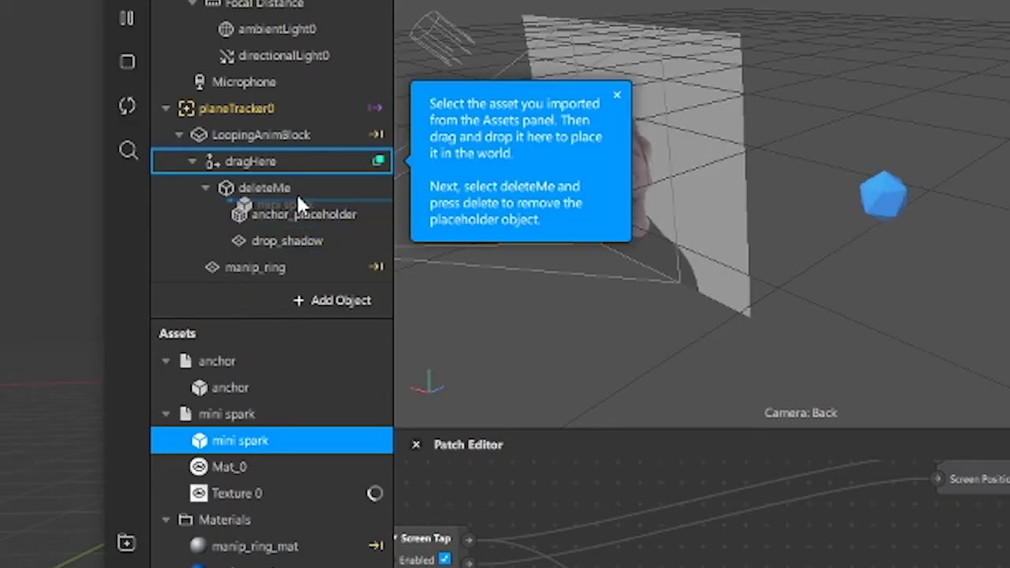
Step: Place mini spark under dragHere and frame the ring in the viewport
{"action": "left_click_drag", "start_coordinate": [296, 191], "coordinate": [296, 193]}
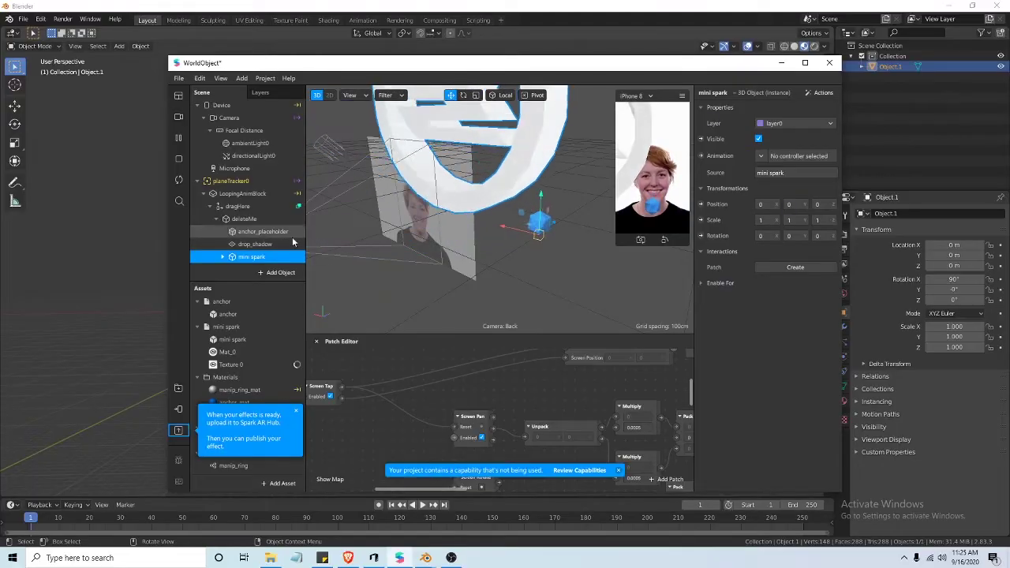
{"action": "scroll", "coordinate": [272, 237], "scroll_direction": "down", "scroll_amount": 1}
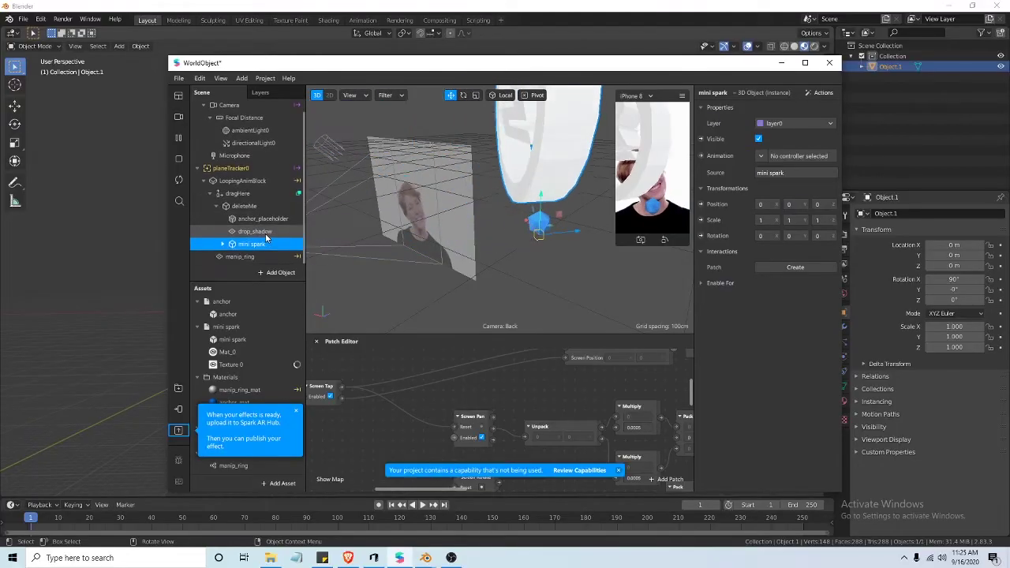
{"action": "key", "text": "f"}
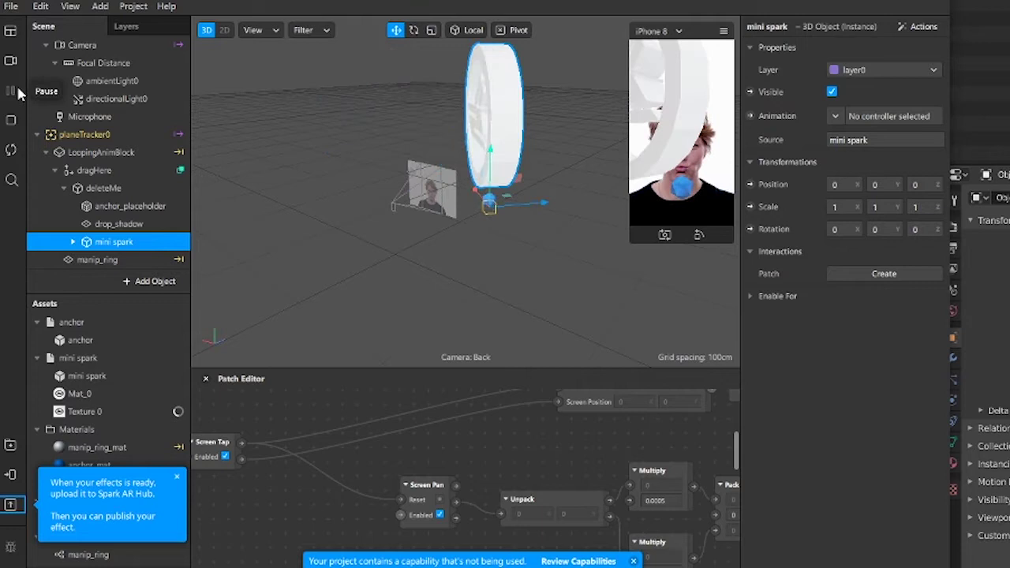
Step: Scale the mini spark ring down to 0.289 × 0.289 × 0.171, undoing failed attempts
{"action": "left_click", "coordinate": [431, 32]}
{"action": "left_click_drag", "start_coordinate": [563, 148], "coordinate": [507, 187]}
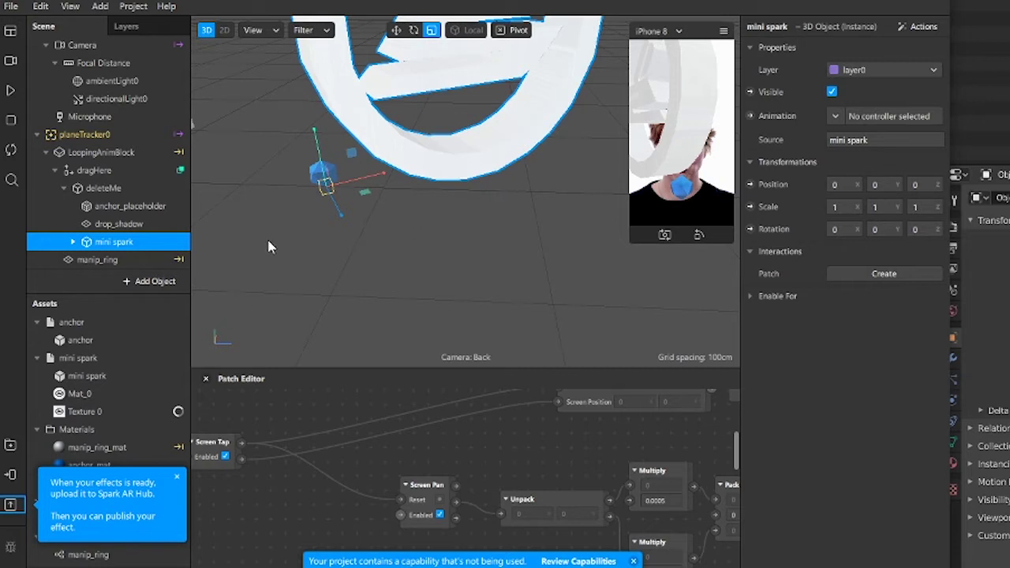
{"action": "left_click_drag", "start_coordinate": [269, 247], "coordinate": [352, 221]}
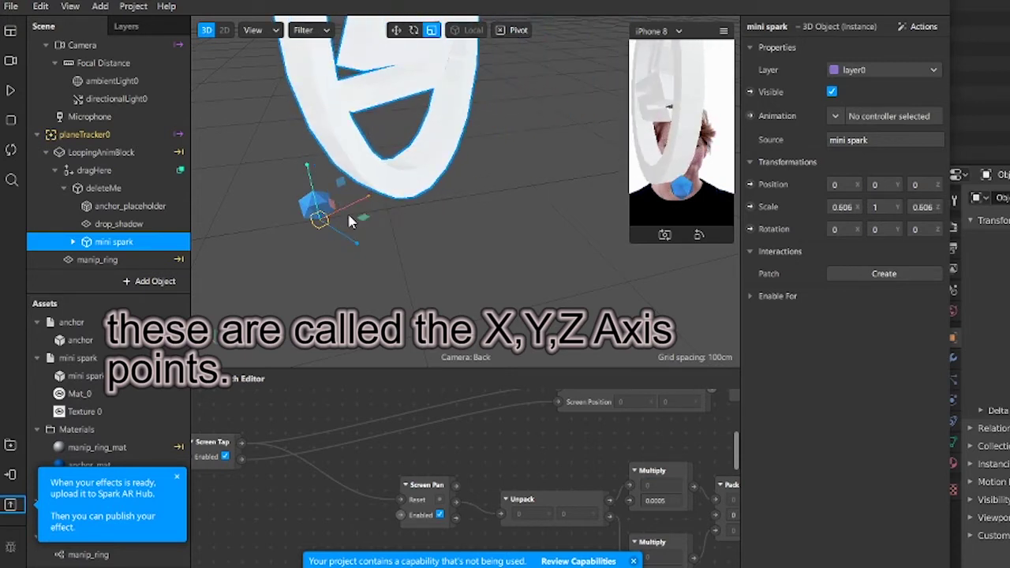
{"action": "key", "text": "ctrl+z"}
{"action": "left_click_drag", "start_coordinate": [341, 184], "coordinate": [322, 213]}
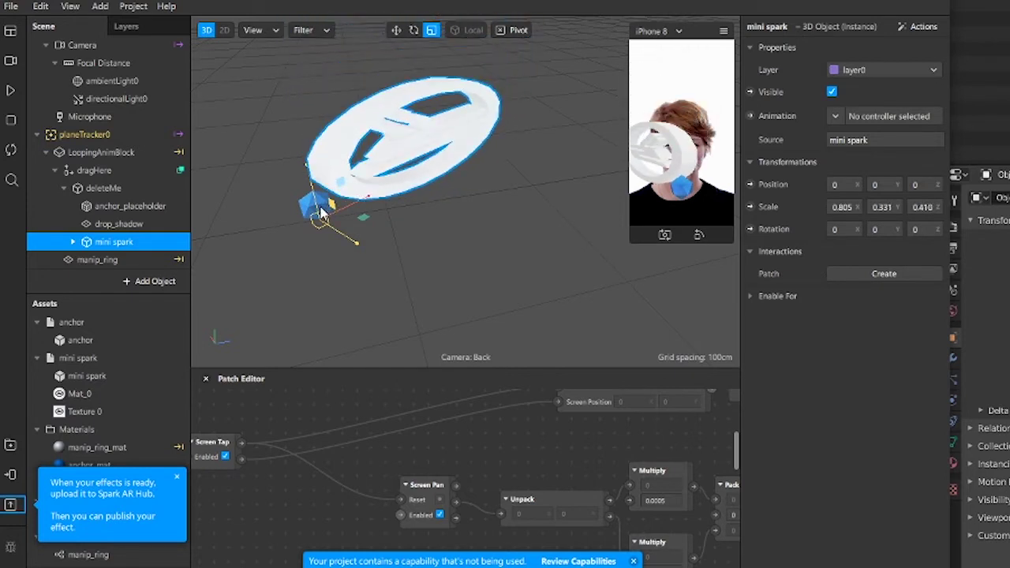
{"action": "key", "text": "ctrl+z"}
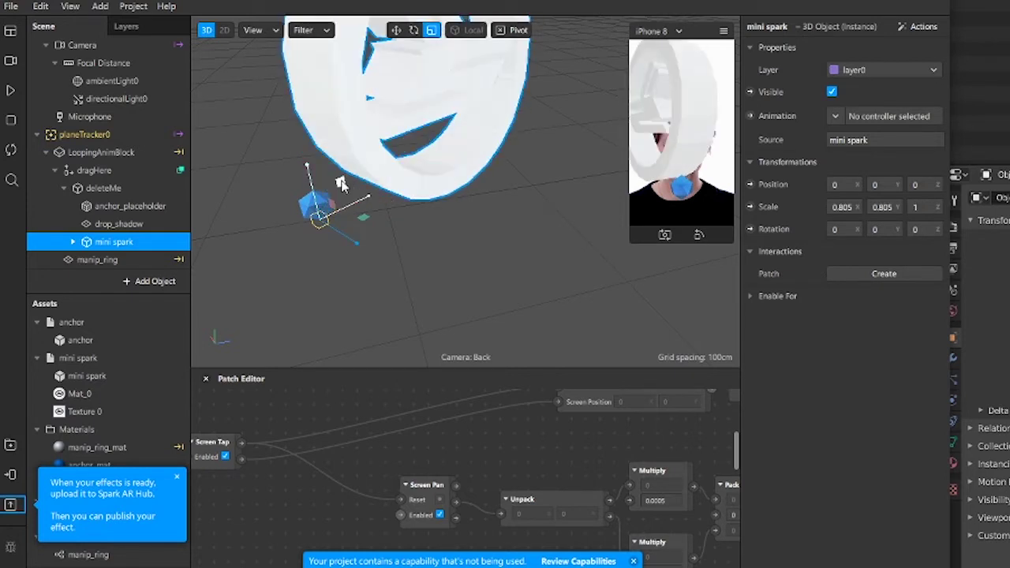
{"action": "left_click_drag", "start_coordinate": [341, 183], "coordinate": [329, 215]}
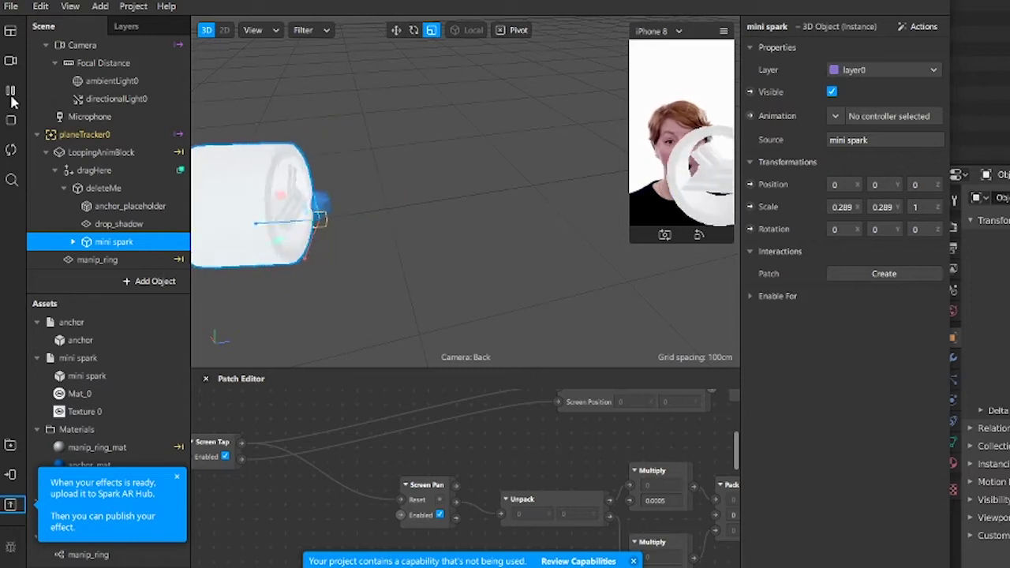
{"action": "left_click", "coordinate": [11, 92]}
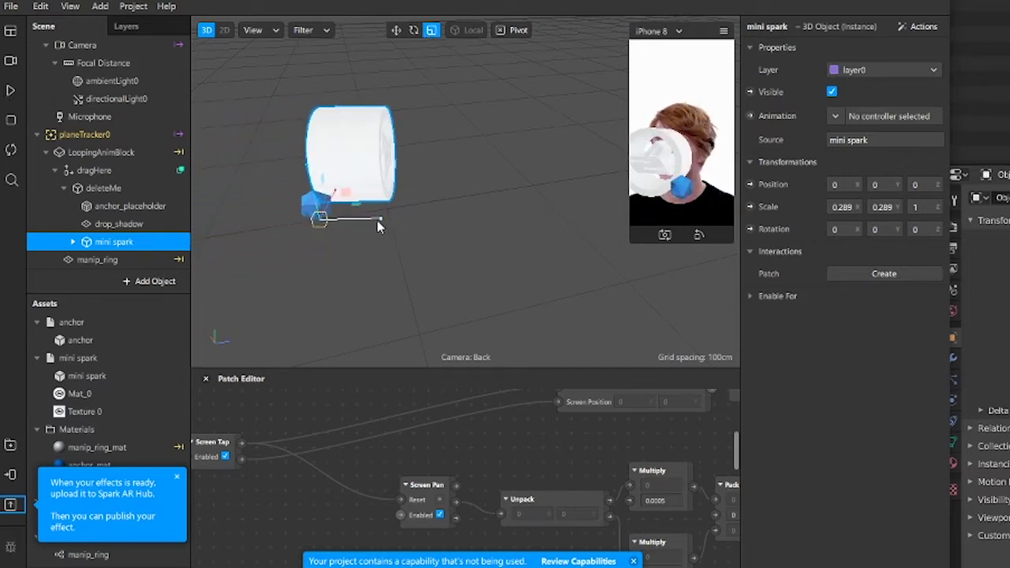
{"action": "left_click_drag", "start_coordinate": [359, 226], "coordinate": [333, 228]}
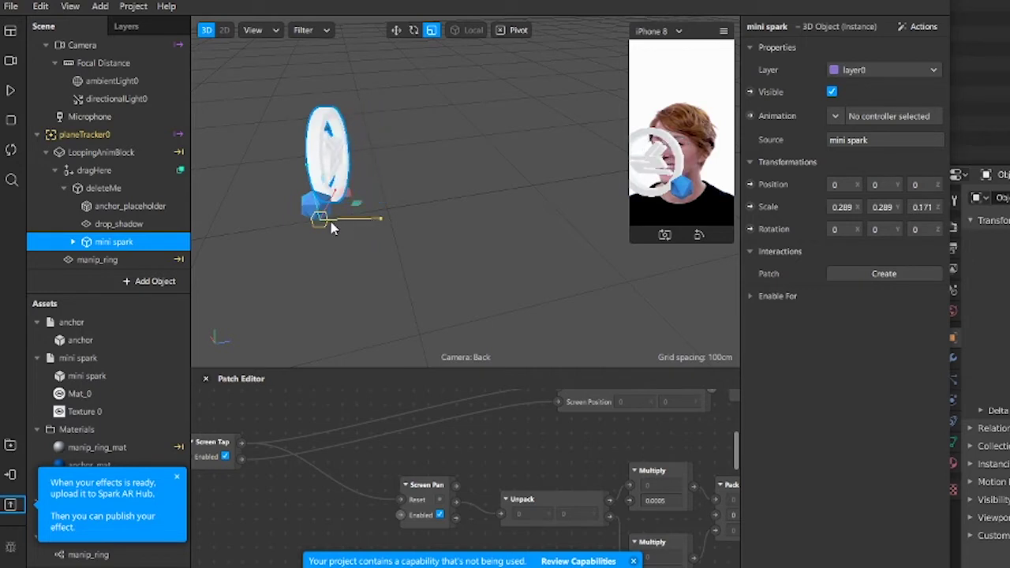
{"action": "left_click", "coordinate": [10, 92]}
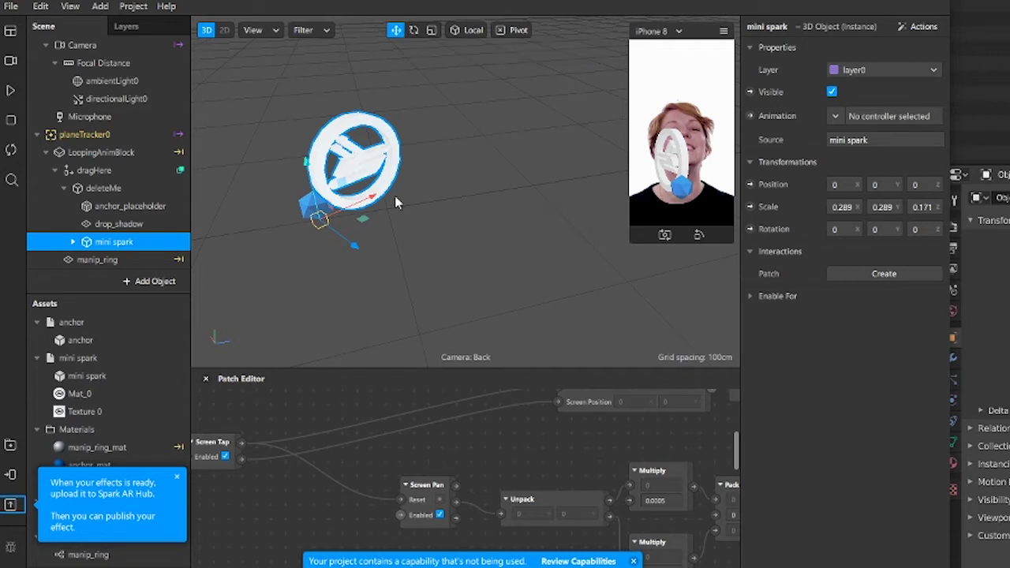
Step: Move the mini spark logo left to X -0.27, undoing an accidental rotation
{"action": "left_click_drag", "start_coordinate": [374, 204], "coordinate": [341, 218]}
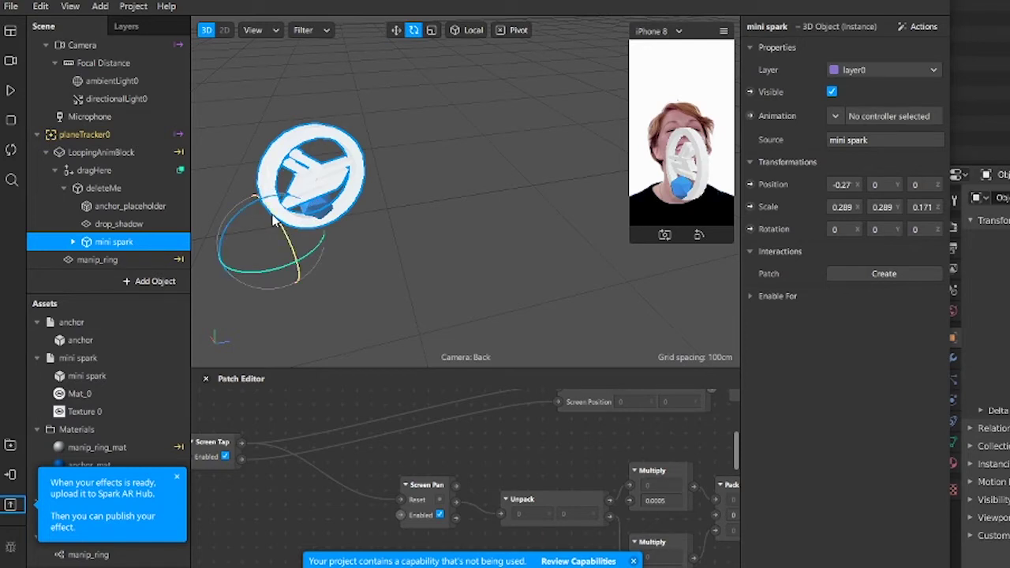
{"action": "left_click_drag", "start_coordinate": [274, 221], "coordinate": [316, 211]}
{"action": "key", "text": "ctrl+z"}
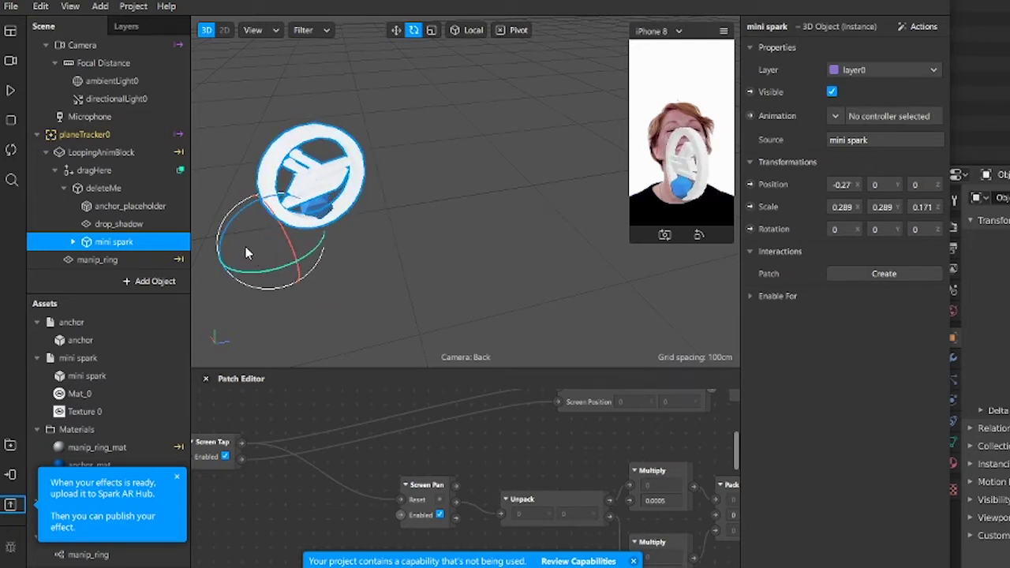
{"action": "left_click", "coordinate": [11, 94]}
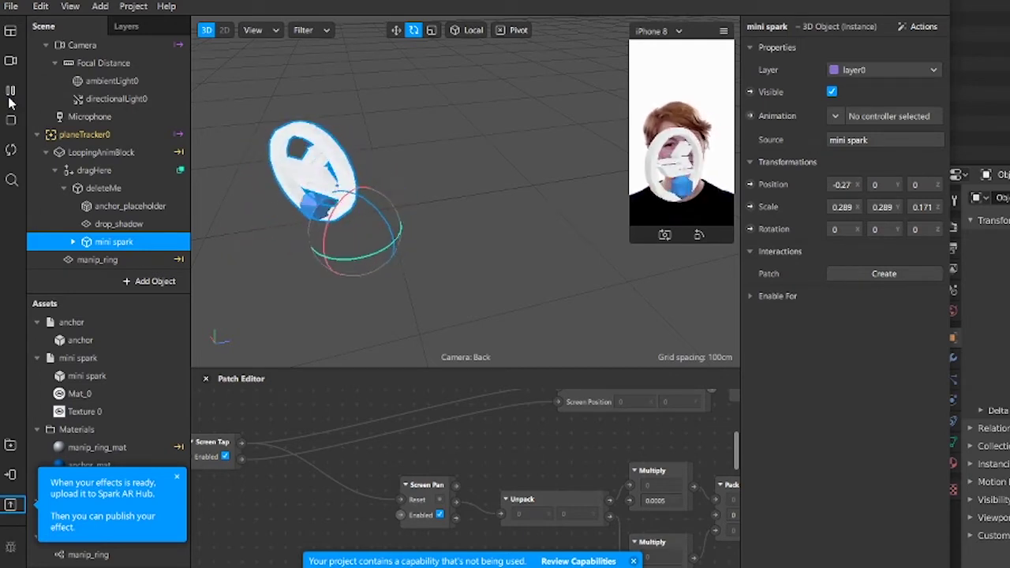
{"action": "left_click", "coordinate": [12, 93]}
{"action": "scroll", "coordinate": [68, 394], "scroll_direction": "down", "scroll_amount": 2}
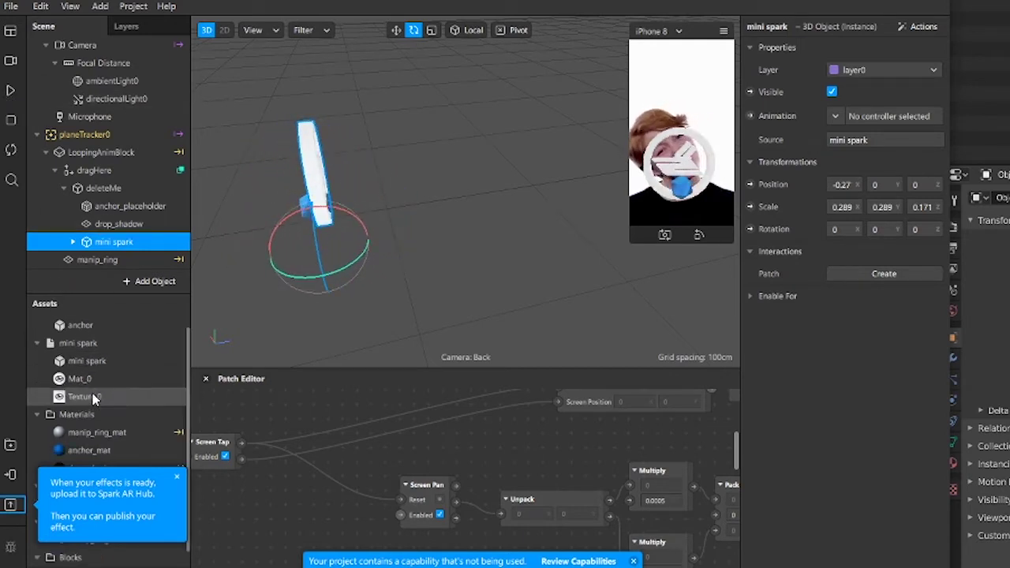
Step: Delete anchor_placeholder from the Scene panel
{"action": "left_click", "coordinate": [134, 206]}
{"action": "left_click", "coordinate": [118, 223]}
{"action": "left_click", "coordinate": [119, 210]}
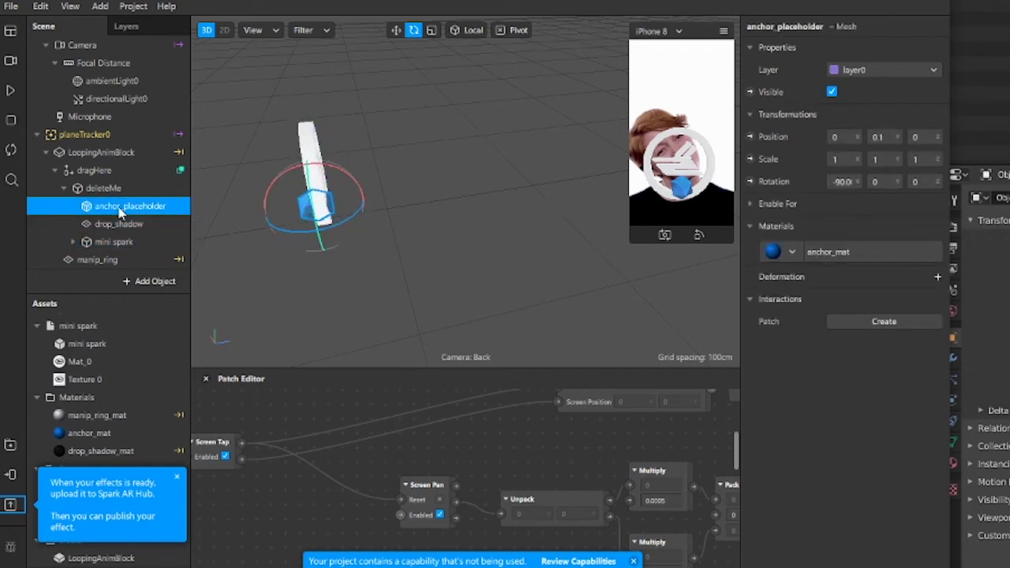
{"action": "right_click", "coordinate": [120, 212]}
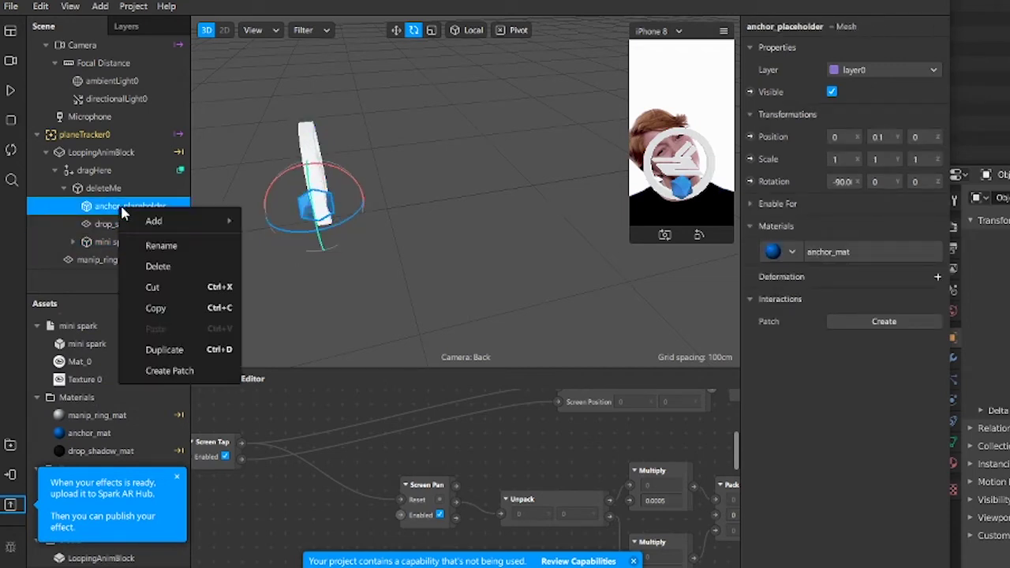
{"action": "left_click", "coordinate": [162, 266]}
{"action": "left_click", "coordinate": [11, 91]}
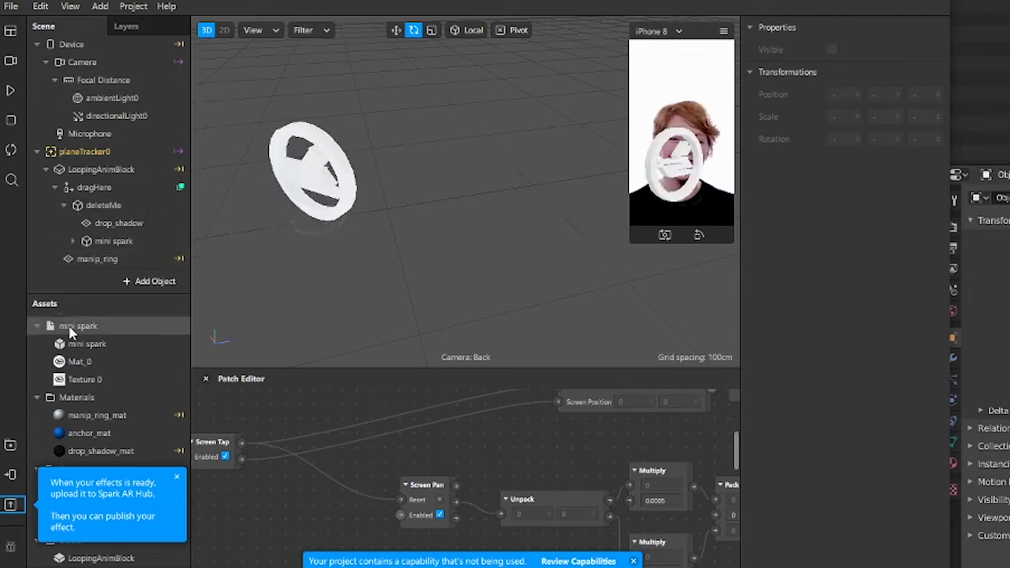
Step: Delete the anchor asset and undo it, then dismiss the Spark AR Hub upload tip
{"action": "left_click", "coordinate": [89, 380]}
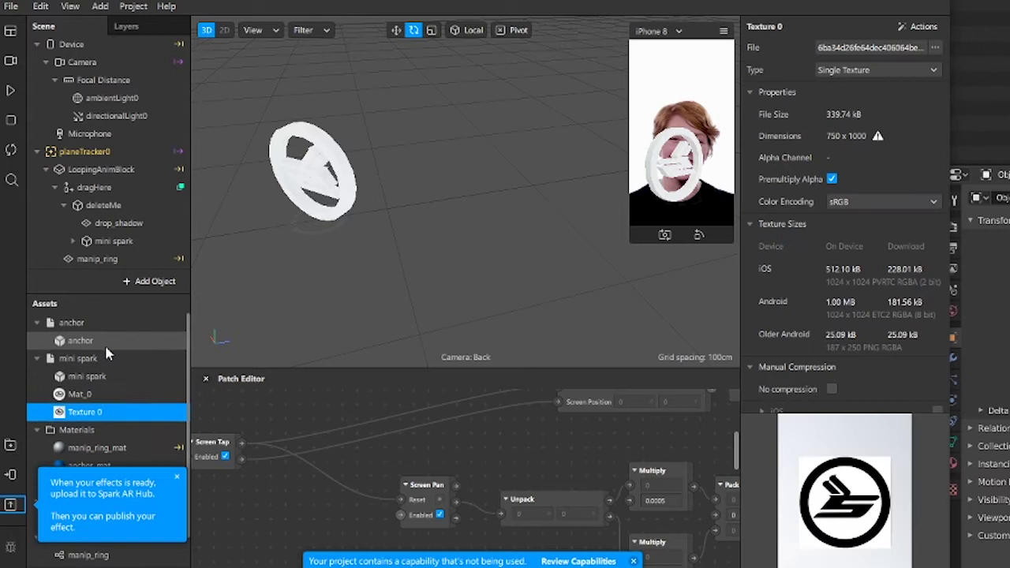
{"action": "left_click", "coordinate": [103, 377]}
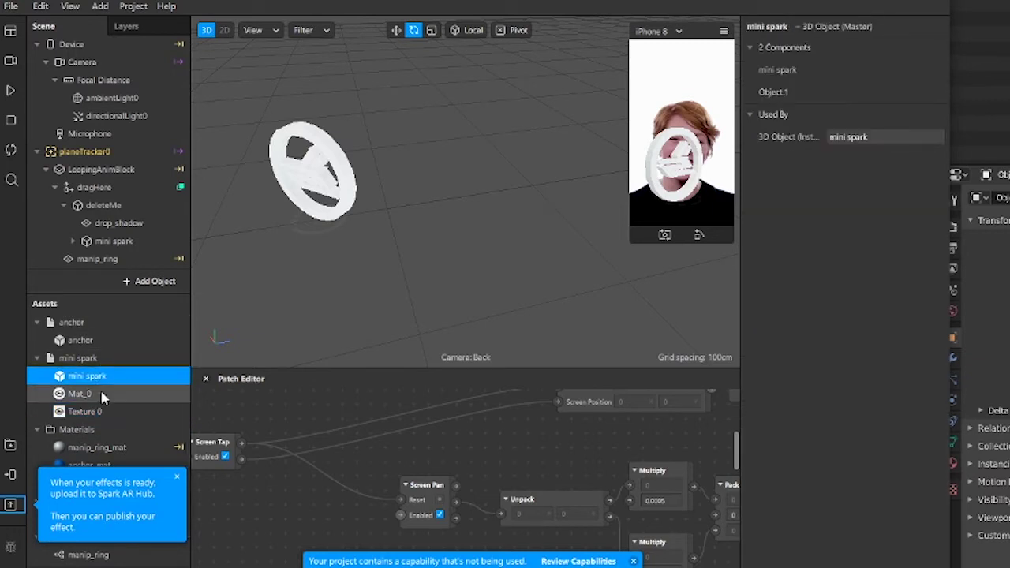
{"action": "left_click", "coordinate": [36, 358]}
{"action": "left_click", "coordinate": [36, 359]}
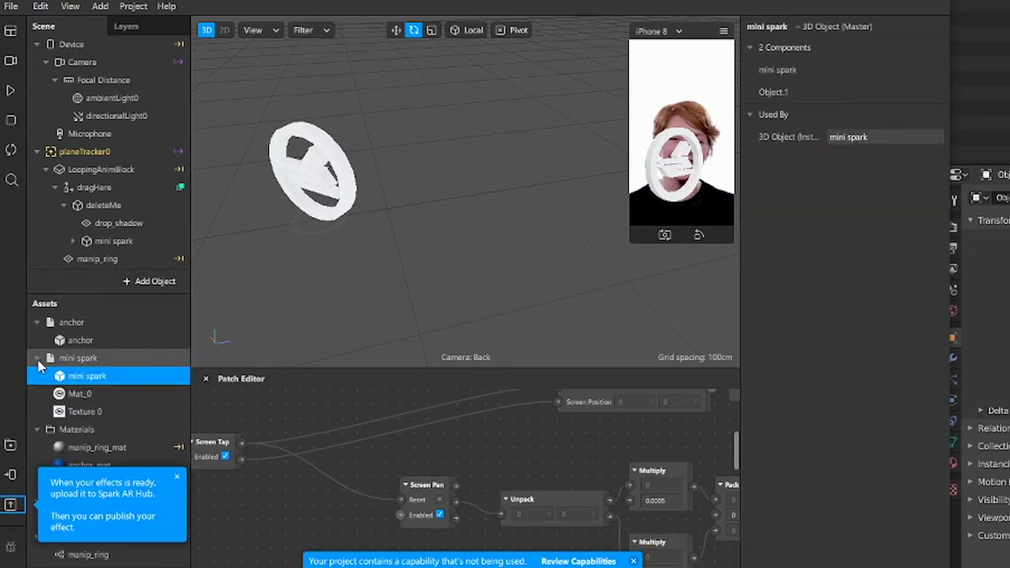
{"action": "right_click", "coordinate": [85, 330]}
{"action": "left_click", "coordinate": [141, 323]}
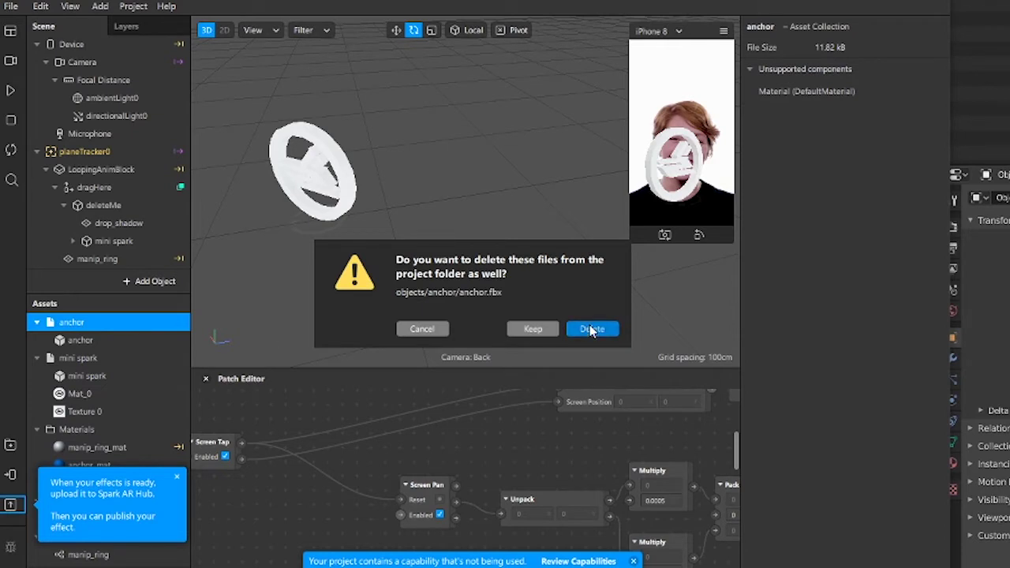
{"action": "left_click", "coordinate": [592, 330]}
{"action": "key", "text": "ctrl+z"}
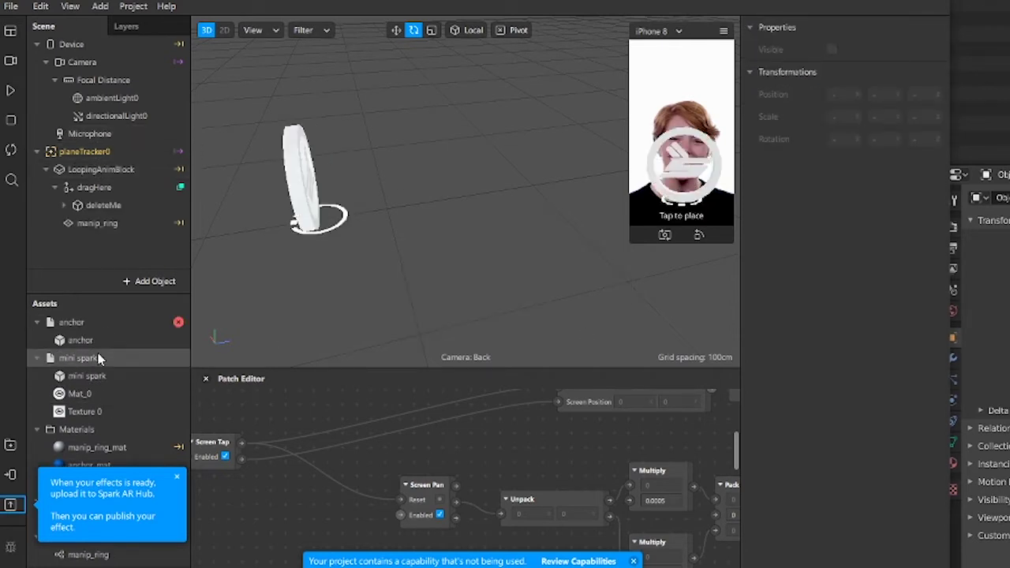
{"action": "left_click", "coordinate": [38, 323]}
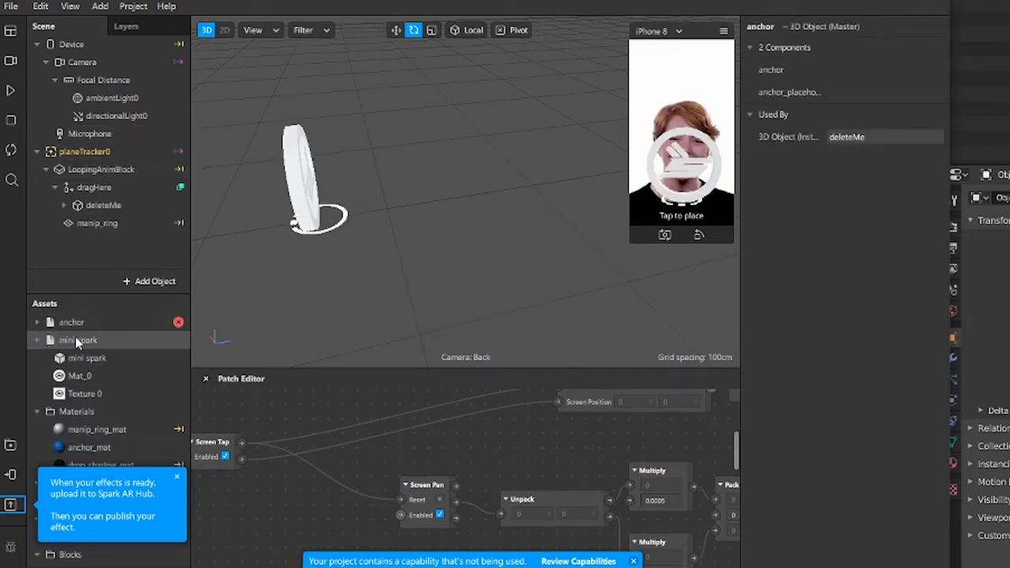
{"action": "left_click", "coordinate": [79, 358]}
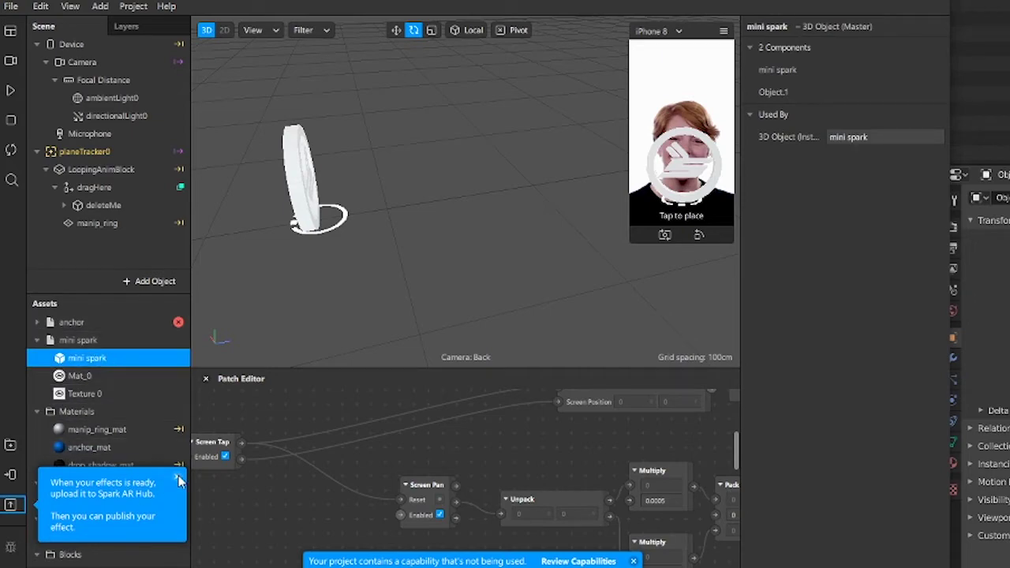
{"action": "left_click", "coordinate": [178, 479]}
Step: Set Mat_0's albedo colour to cyan #03fbff and enlarge the playing phone preview
{"action": "left_click", "coordinate": [91, 378]}
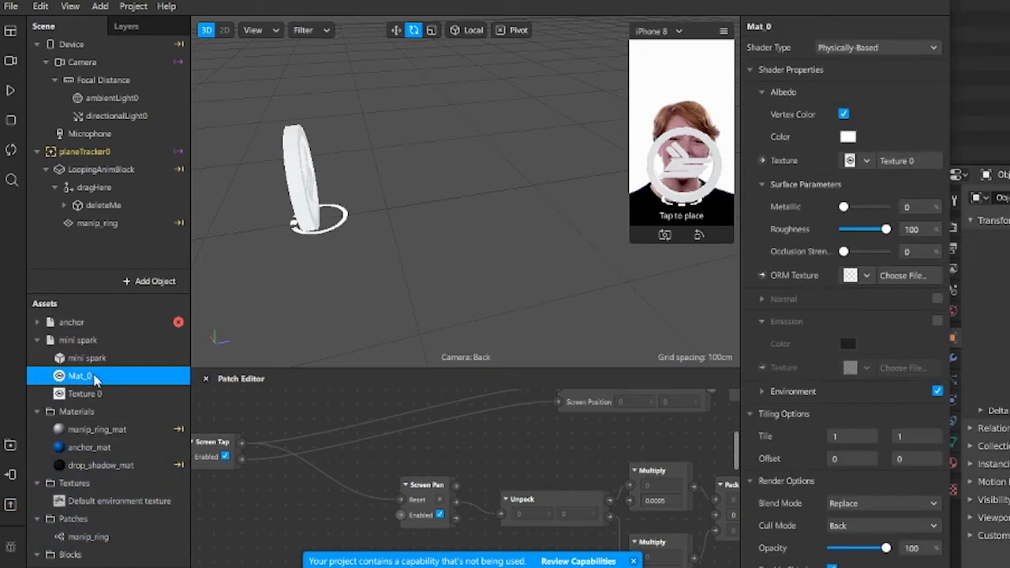
{"action": "left_click", "coordinate": [847, 137]}
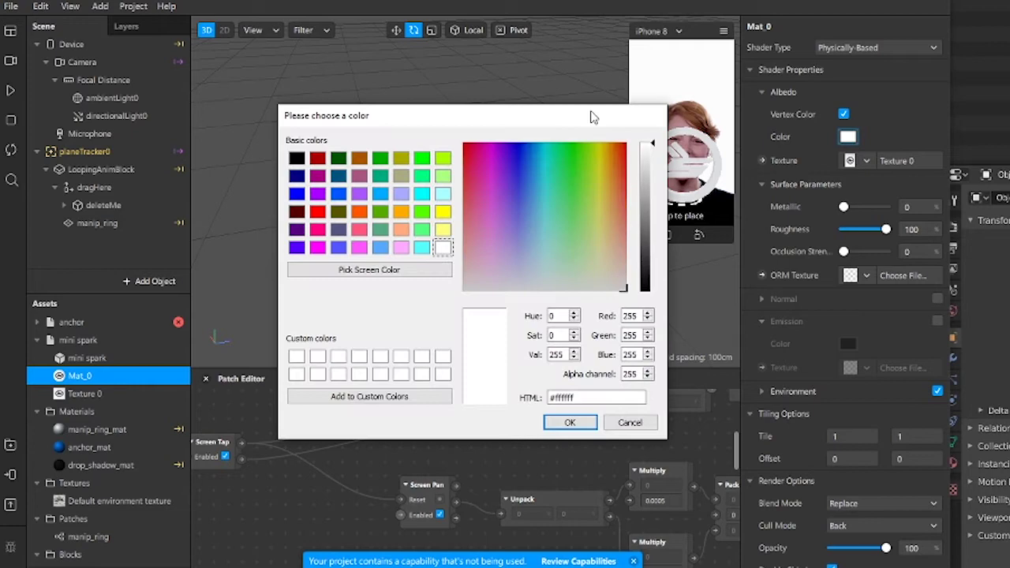
{"action": "left_click_drag", "start_coordinate": [591, 117], "coordinate": [362, 280]}
{"action": "left_click_drag", "start_coordinate": [359, 325], "coordinate": [309, 304]}
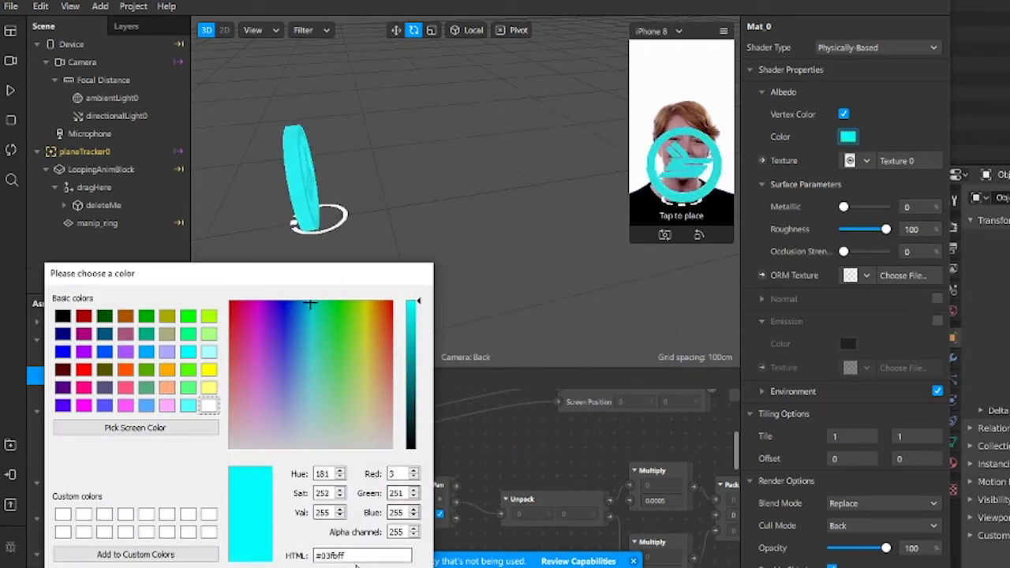
{"action": "key", "text": "Return"}
{"action": "left_click", "coordinate": [10, 90]}
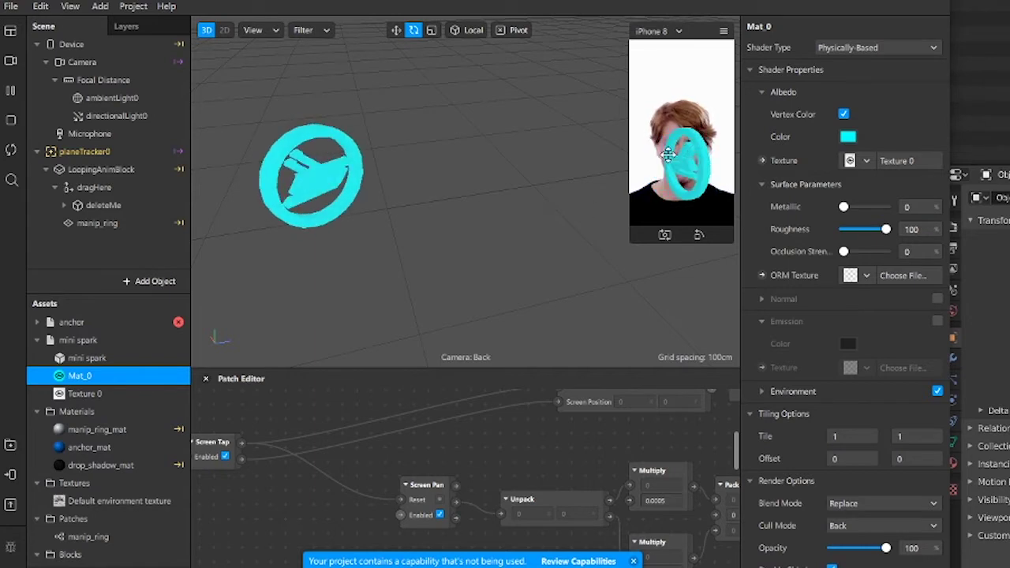
{"action": "left_click_drag", "start_coordinate": [630, 241], "coordinate": [482, 505]}
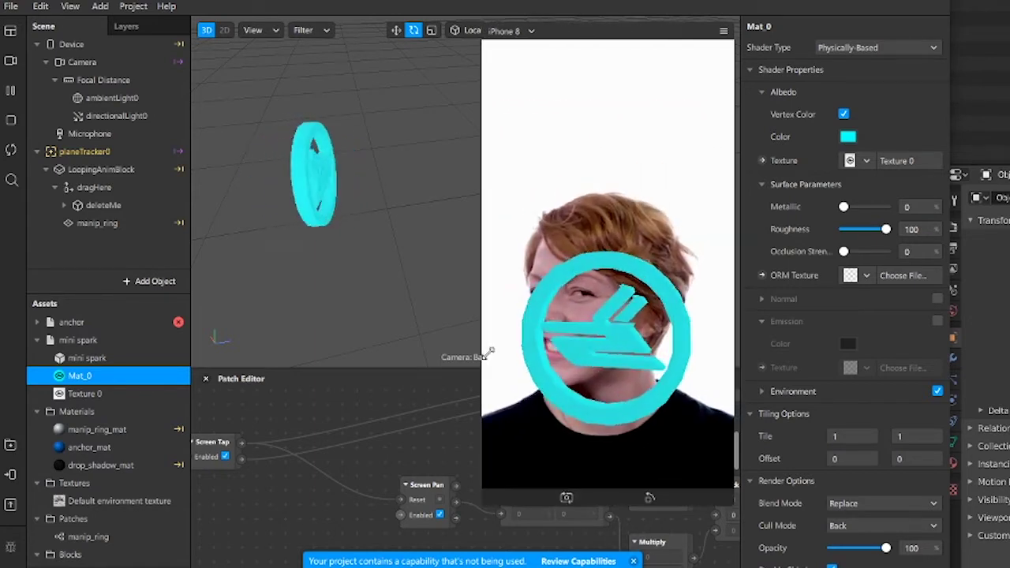
Step: Try Flat, Blended, Face Paint and Physically-Based shaders on Mat_0, settling on Standard
{"action": "left_click", "coordinate": [877, 50]}
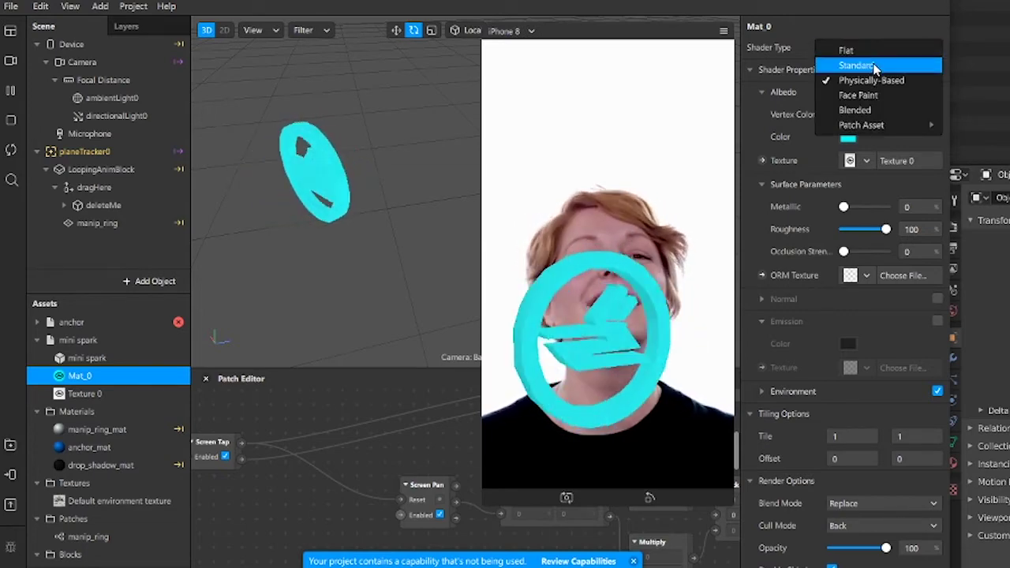
{"action": "left_click", "coordinate": [874, 66]}
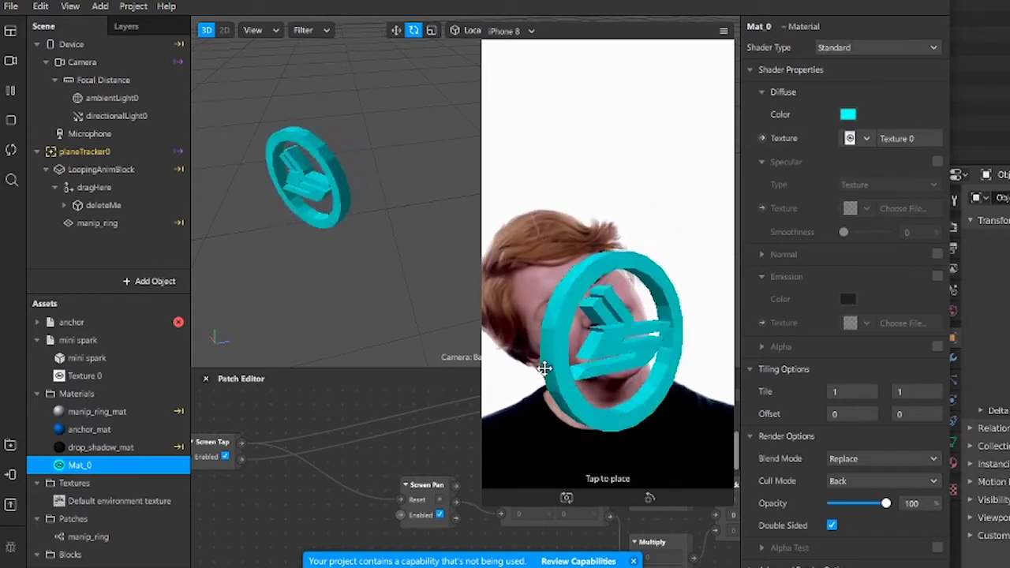
{"action": "left_click", "coordinate": [855, 48]}
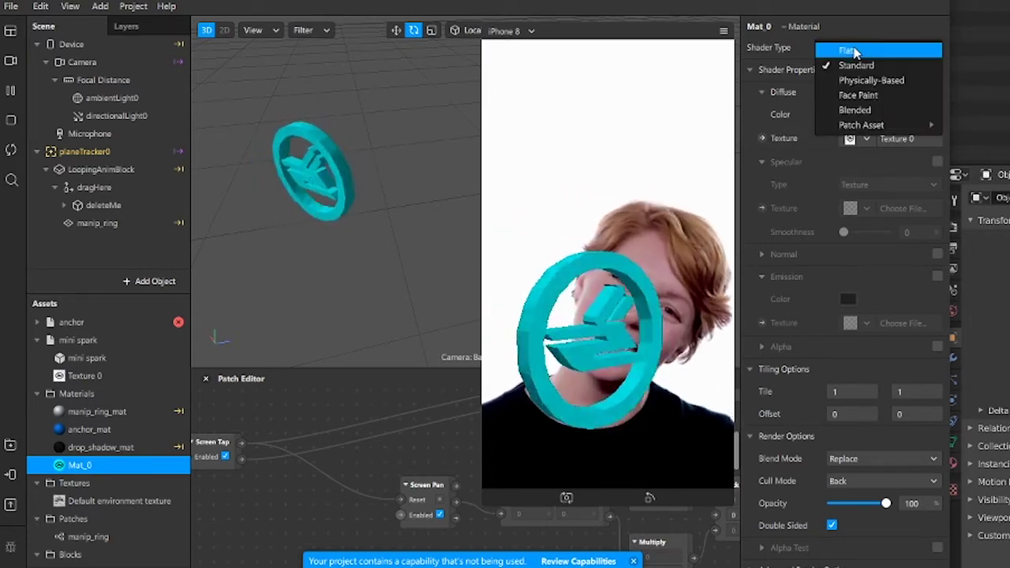
{"action": "left_click", "coordinate": [850, 50]}
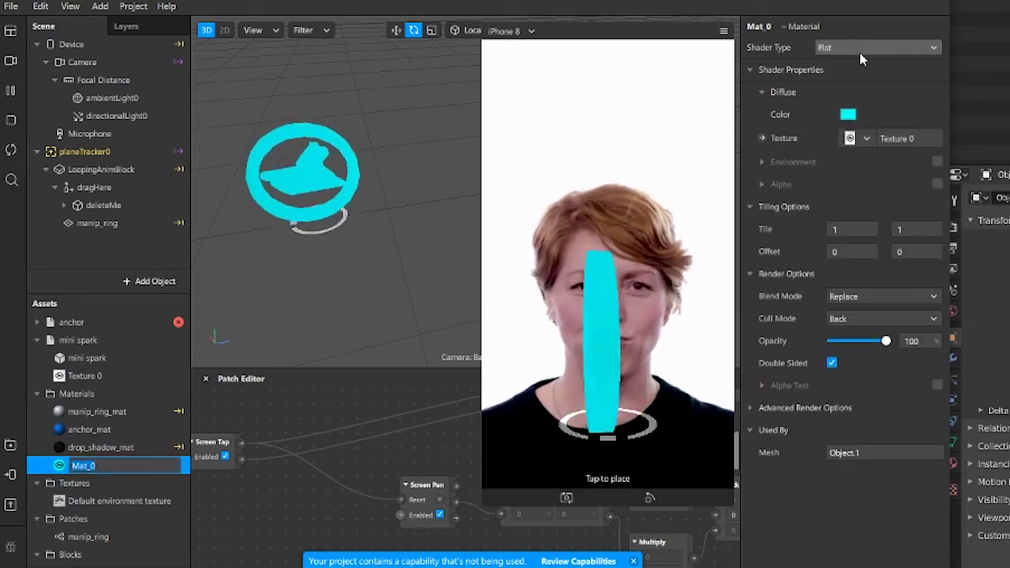
{"action": "left_click", "coordinate": [856, 48]}
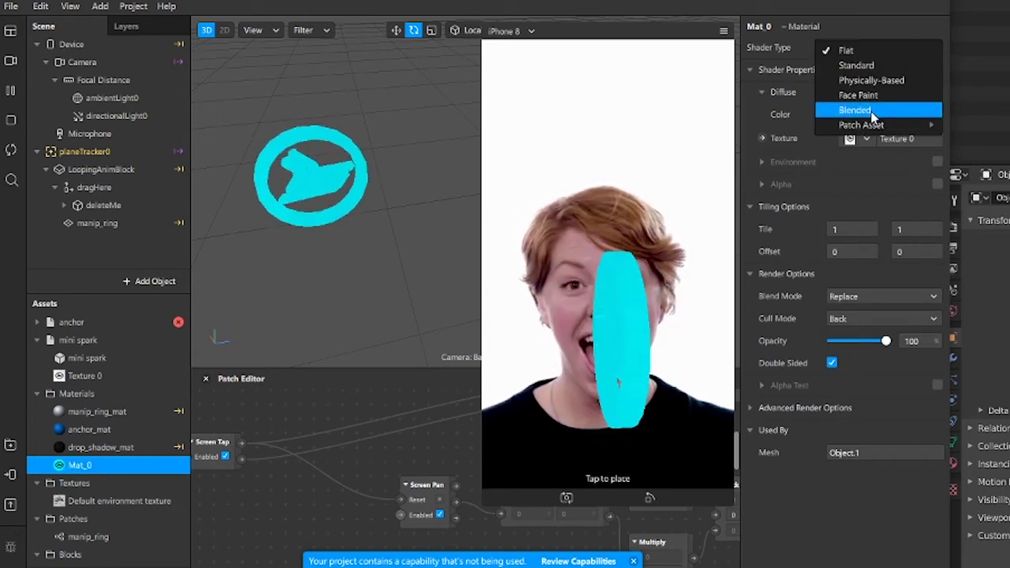
{"action": "left_click", "coordinate": [872, 112]}
{"action": "left_click", "coordinate": [860, 48]}
{"action": "left_click", "coordinate": [857, 95]}
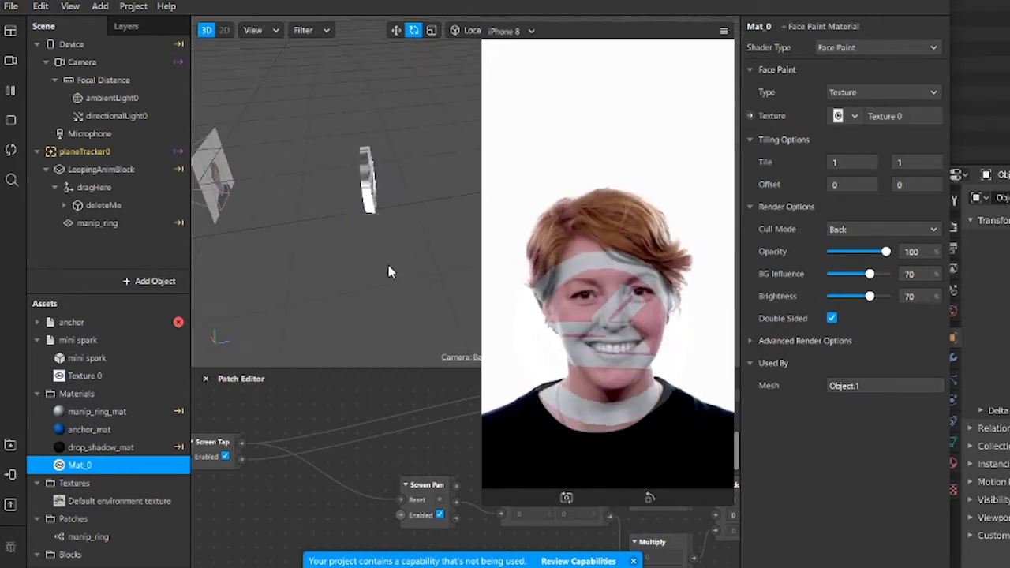
{"action": "left_click", "coordinate": [885, 49]}
{"action": "left_click", "coordinate": [875, 79]}
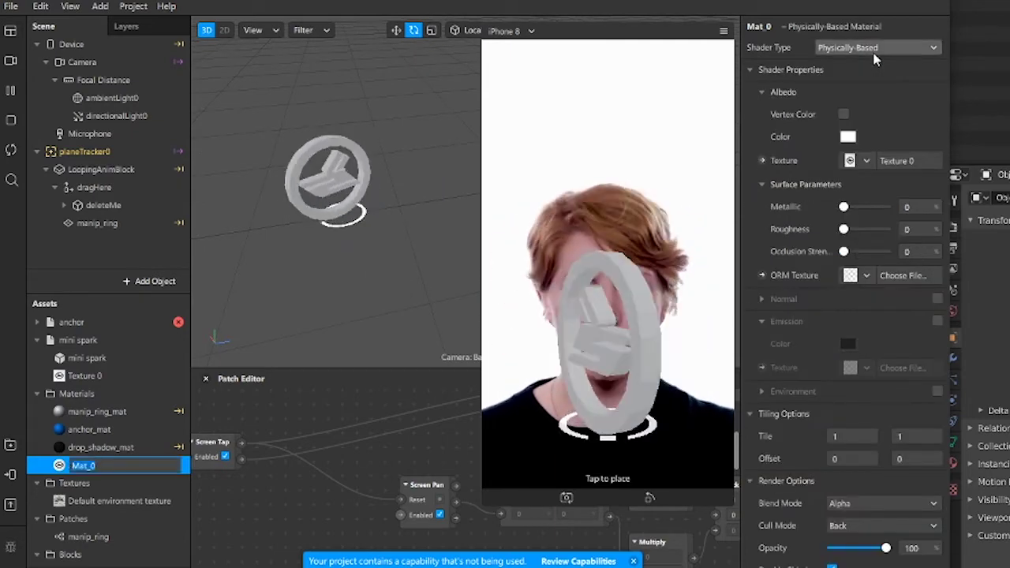
{"action": "left_click", "coordinate": [875, 49]}
{"action": "left_click", "coordinate": [871, 66]}
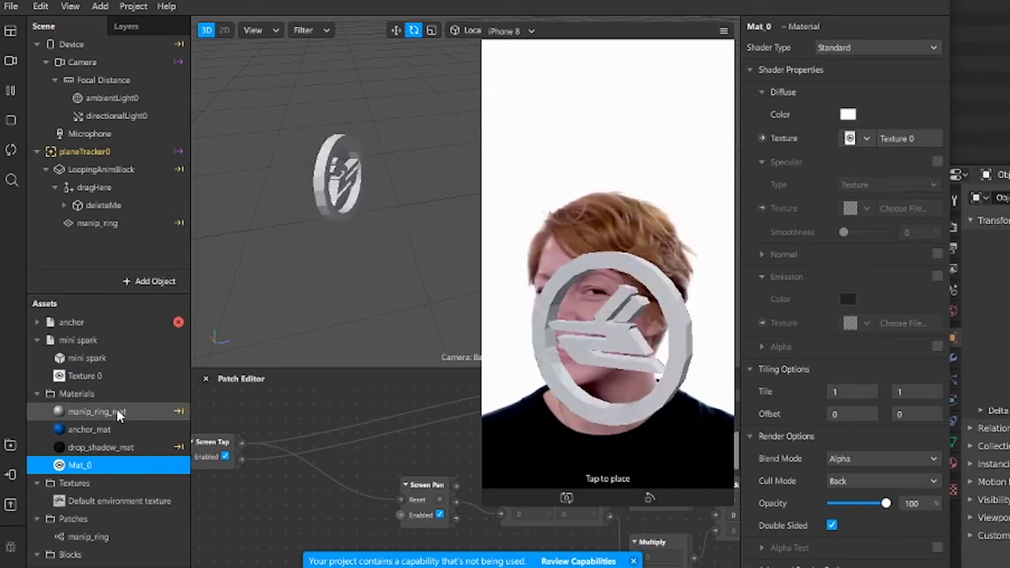
Step: Set Mat_0's diffuse colour to a bright yellow-green and shrink the phone preview
{"action": "left_click", "coordinate": [848, 116]}
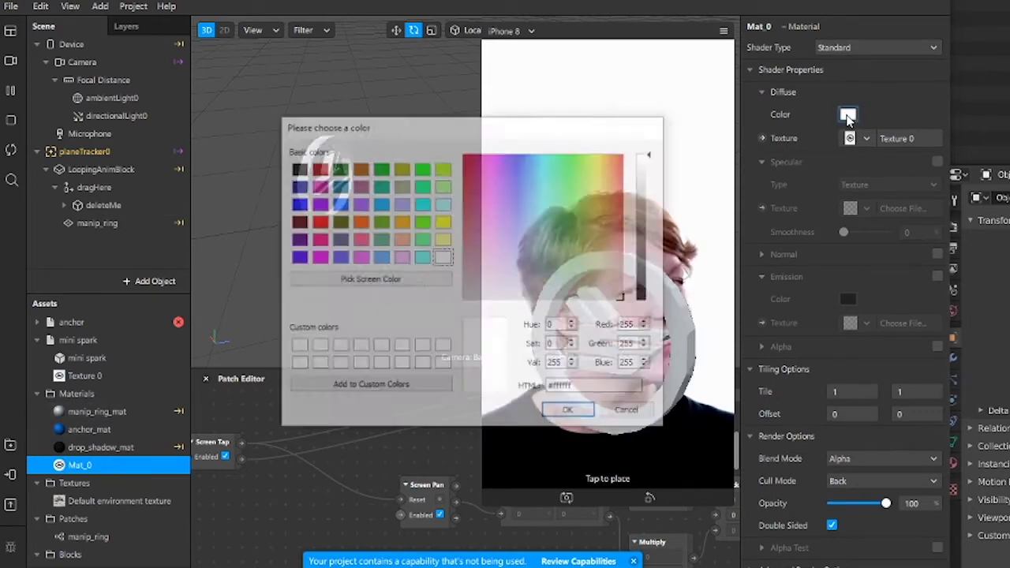
{"action": "left_click_drag", "start_coordinate": [513, 129], "coordinate": [167, 89]}
{"action": "left_click", "coordinate": [222, 135]}
{"action": "mouse_move", "coordinate": [223, 135]}
{"action": "left_mouse_down"}
{"action": "mouse_move", "coordinate": [219, 118]}
{"action": "mouse_move", "coordinate": [248, 124]}
{"action": "mouse_move", "coordinate": [227, 120]}
{"action": "left_mouse_up"}
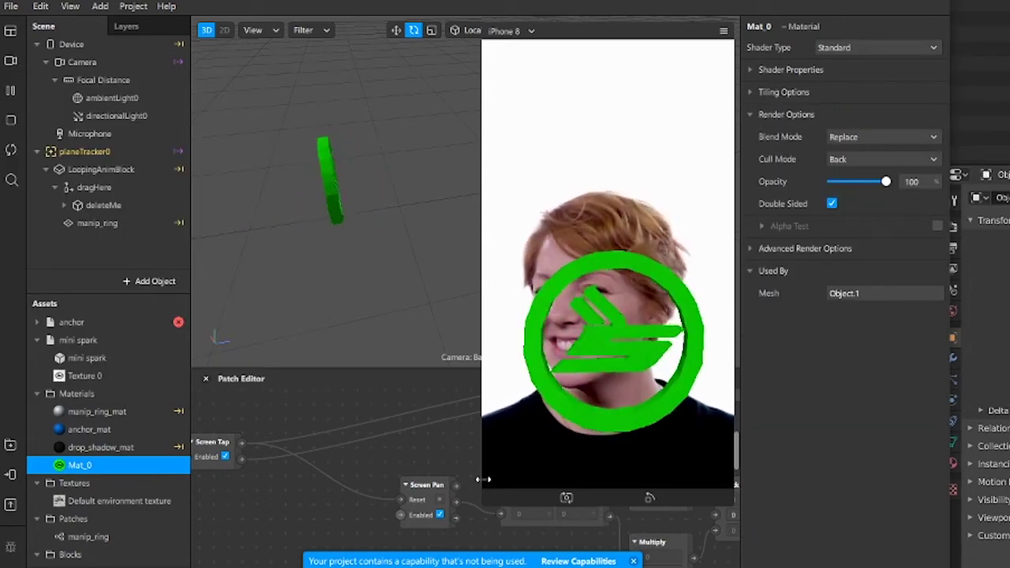
{"action": "left_click_drag", "start_coordinate": [484, 503], "coordinate": [565, 359]}
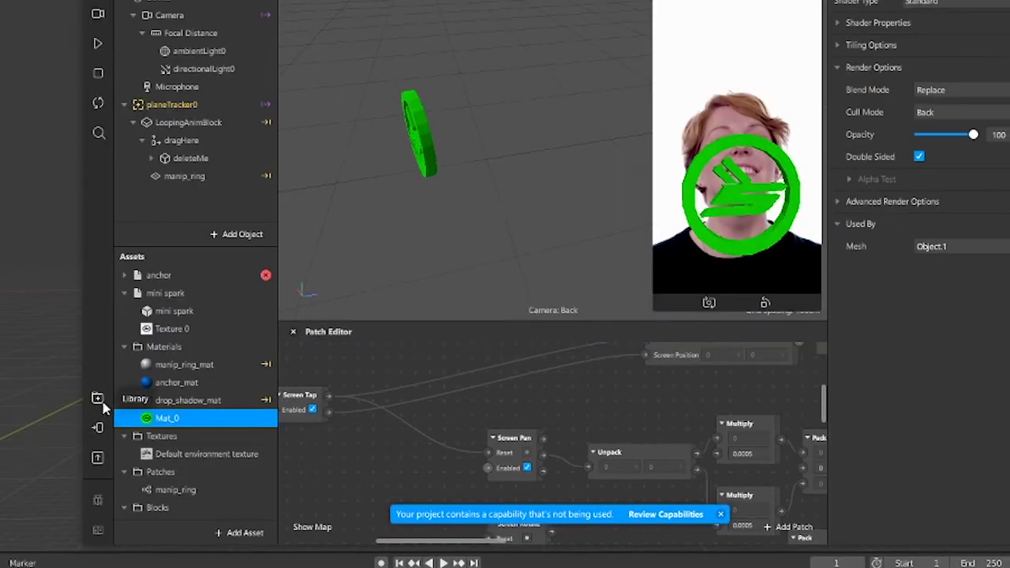
Step: From Export & Upload, keep Publish new effect and upload to Spark AR Hub
{"action": "left_click", "coordinate": [97, 457]}
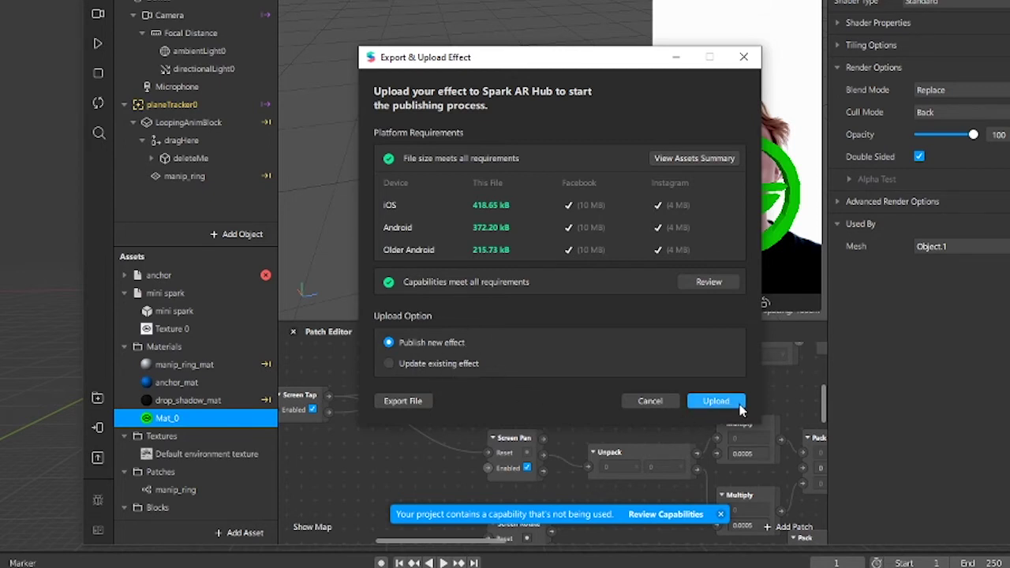
{"action": "left_click", "coordinate": [715, 401]}
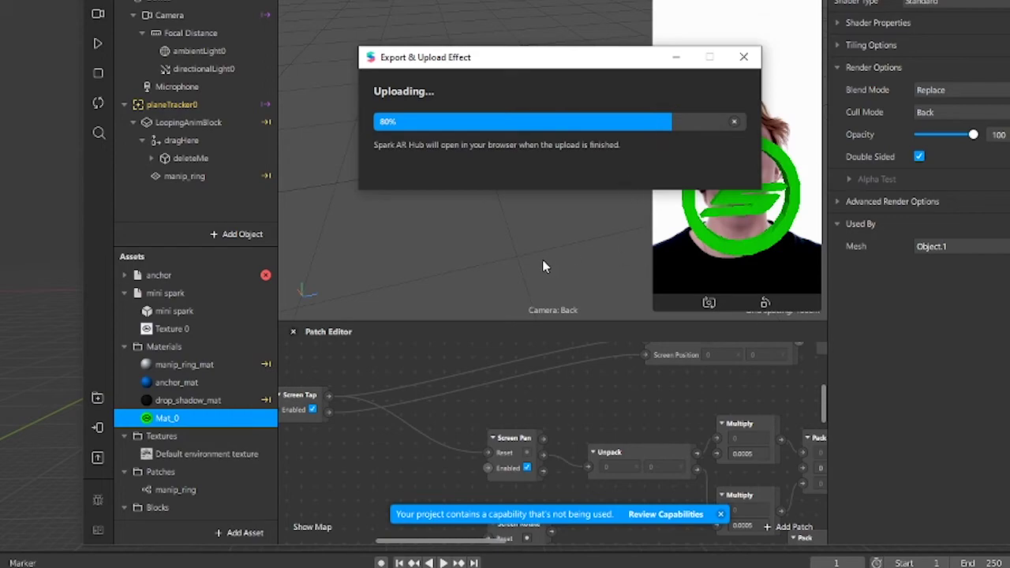
Step: Name the effect Sicko Mode and choose categories Fandom, Surroundings and World AR
{"action": "type", "text": "icko Mode"}
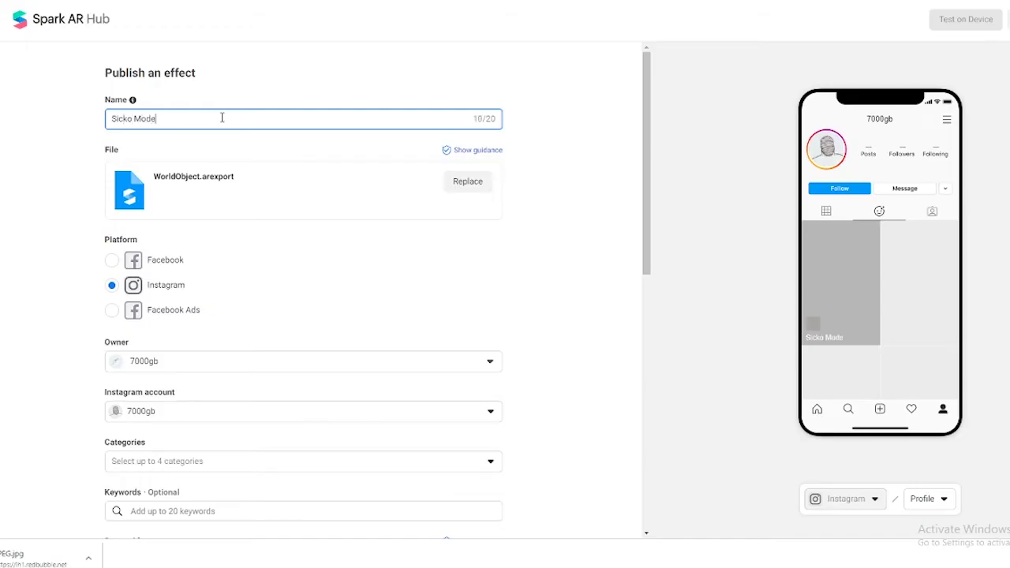
{"action": "scroll", "coordinate": [84, 232], "scroll_direction": "down", "scroll_amount": 3}
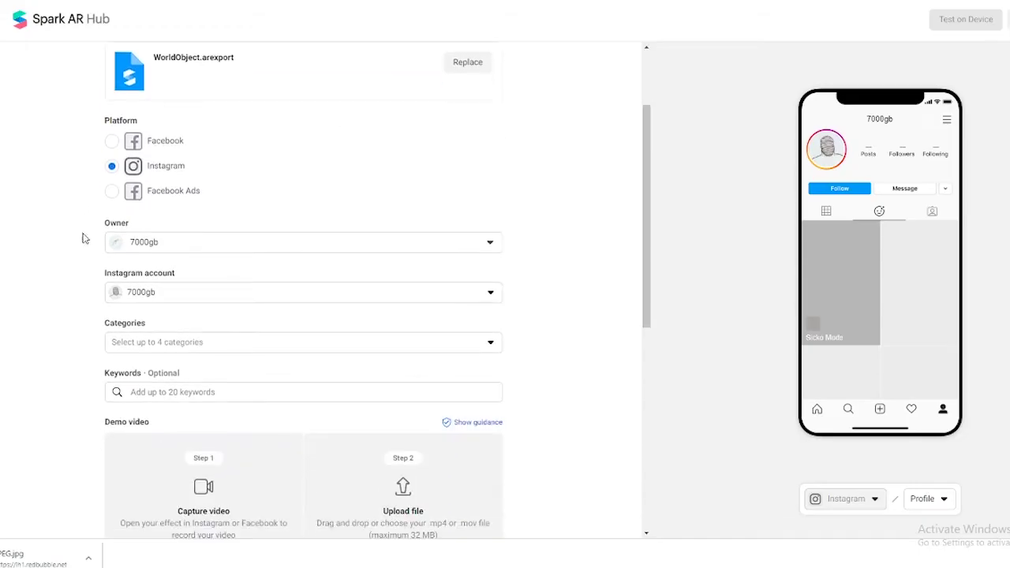
{"action": "scroll", "coordinate": [47, 292], "scroll_direction": "down", "scroll_amount": 2}
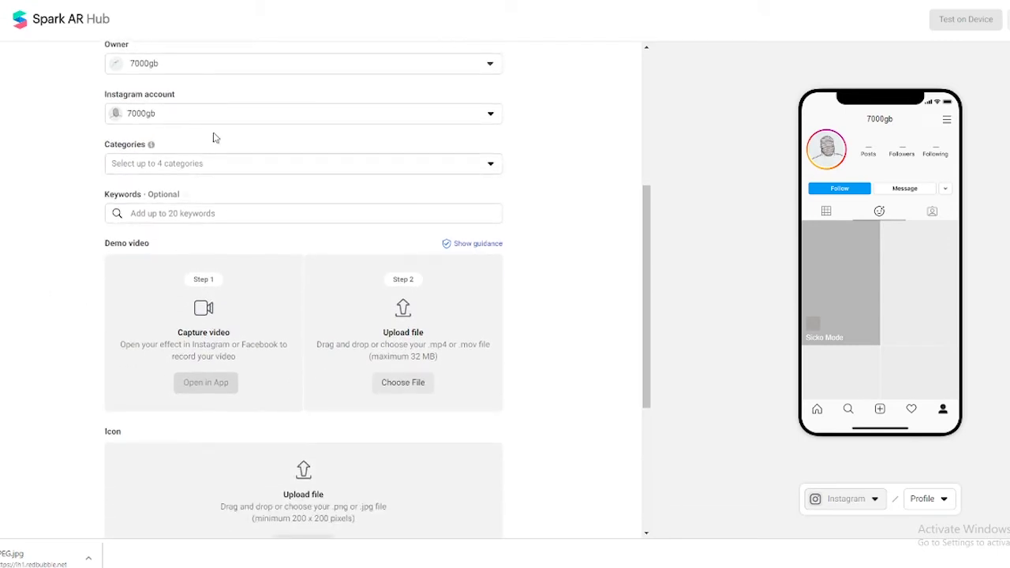
{"action": "left_click", "coordinate": [301, 175]}
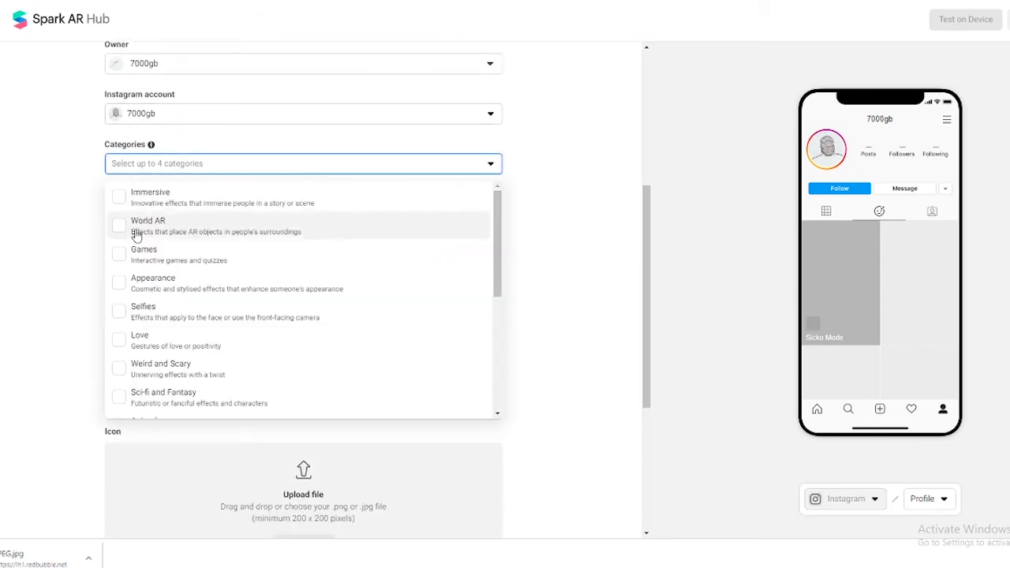
{"action": "scroll", "coordinate": [200, 326], "scroll_direction": "down", "scroll_amount": 1}
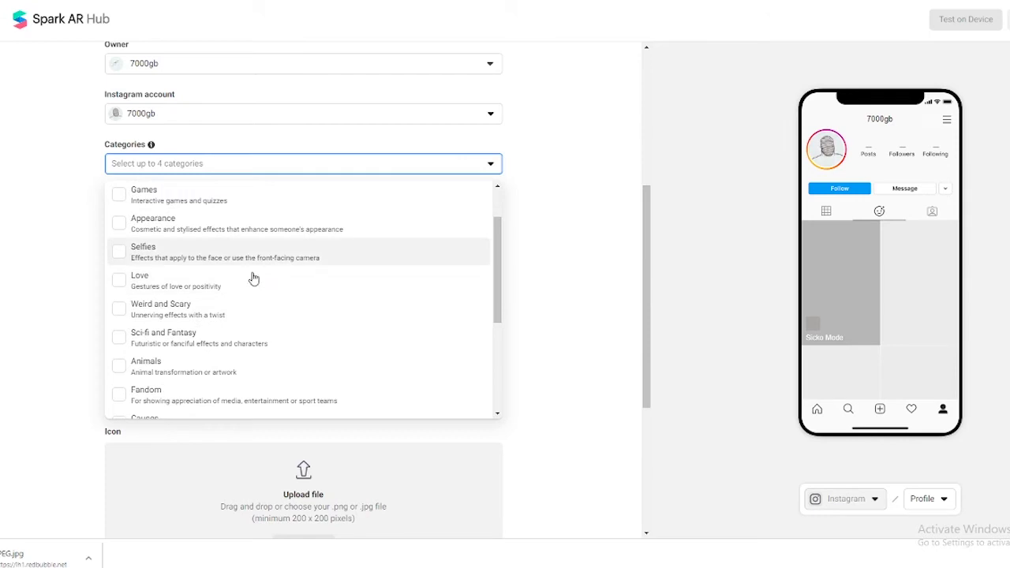
{"action": "scroll", "coordinate": [250, 292], "scroll_direction": "down", "scroll_amount": 2}
{"action": "left_click", "coordinate": [201, 276]}
{"action": "scroll", "coordinate": [221, 335], "scroll_direction": "down", "scroll_amount": 1}
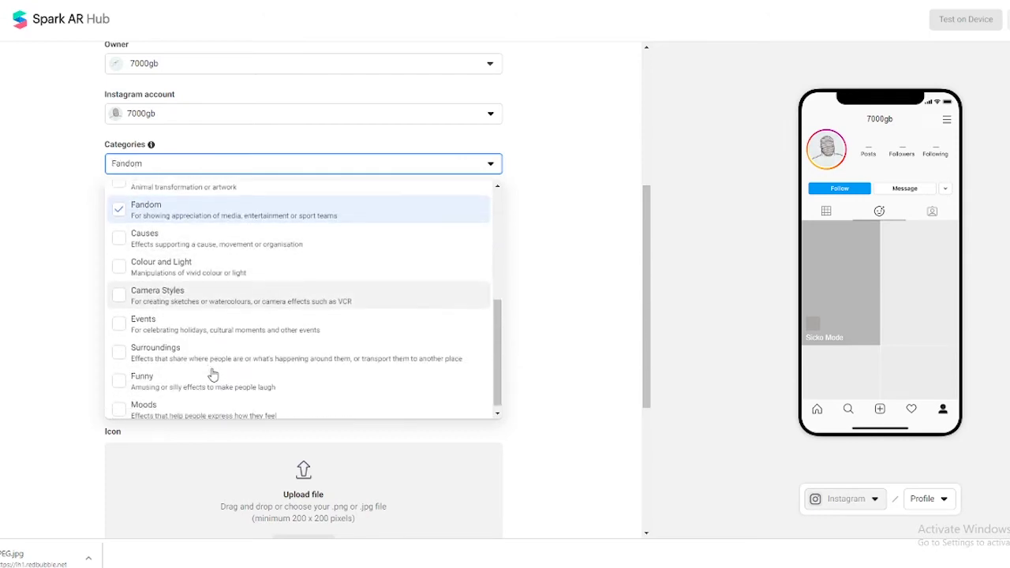
{"action": "left_click", "coordinate": [211, 353]}
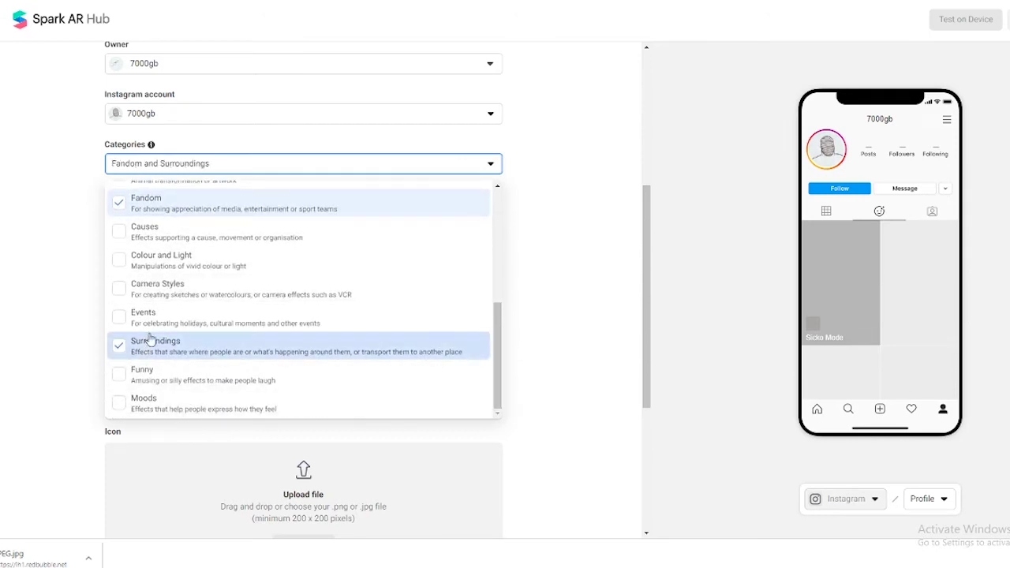
{"action": "scroll", "coordinate": [182, 324], "scroll_direction": "up", "scroll_amount": 2}
{"action": "scroll", "coordinate": [182, 323], "scroll_direction": "up", "scroll_amount": 3}
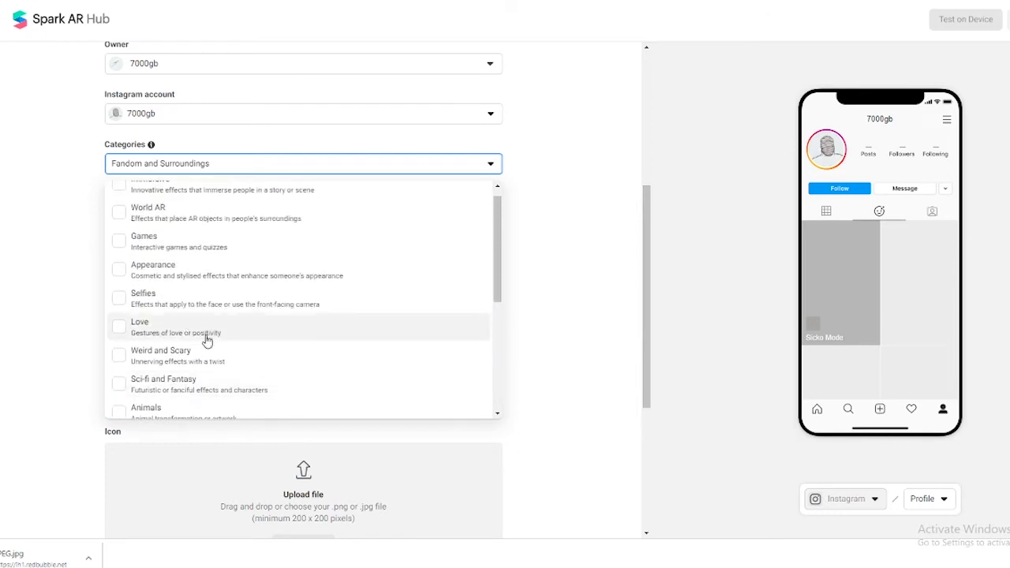
{"action": "left_click", "coordinate": [194, 229]}
{"action": "left_click", "coordinate": [33, 262]}
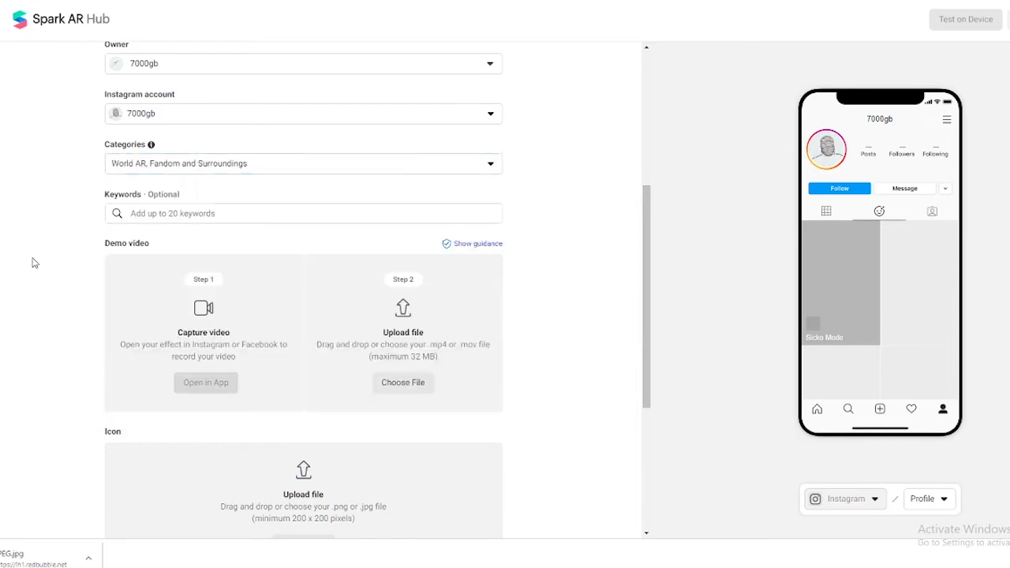
Step: Add keywords such as sicko mode, fashion and streetwear
{"action": "left_click", "coordinate": [266, 213]}
{"action": "type", "text": "sicko mode born from pain drake ian connor playboi carti rap rapper"}
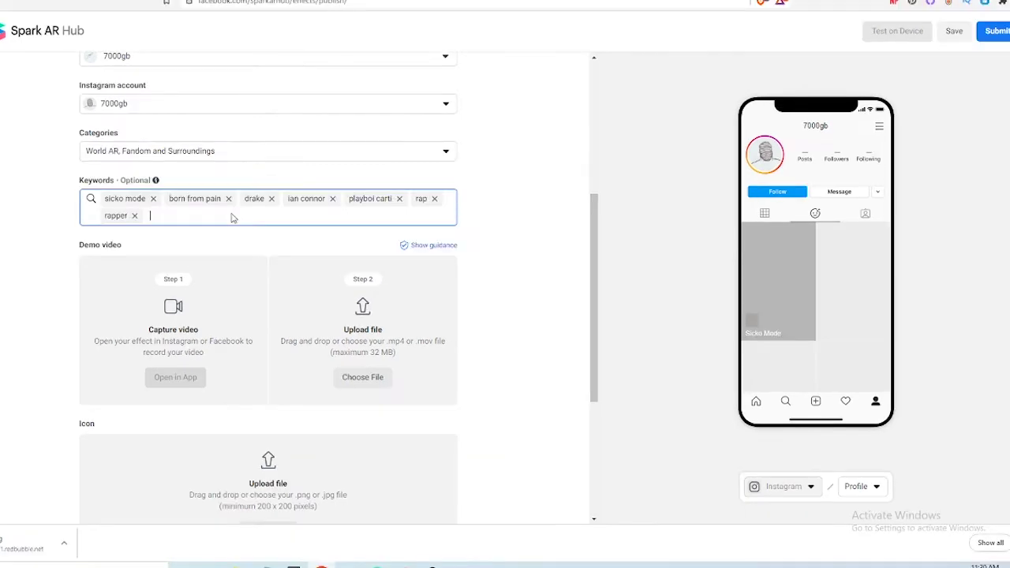
{"action": "type", "text": "fa"}
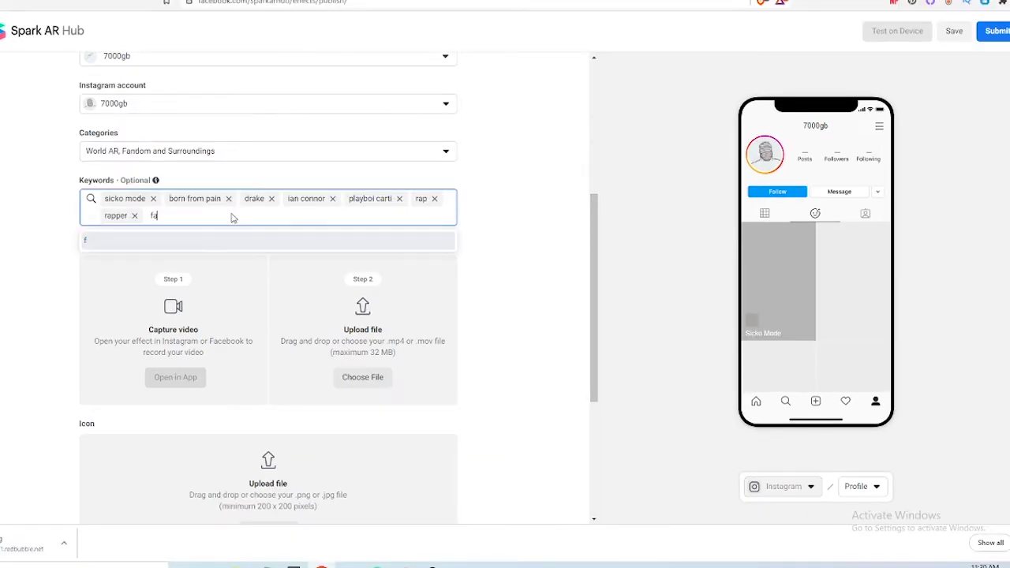
{"action": "type", "text": "shion"}
{"action": "key", "text": "Return"}
{"action": "type", "text": "s"}
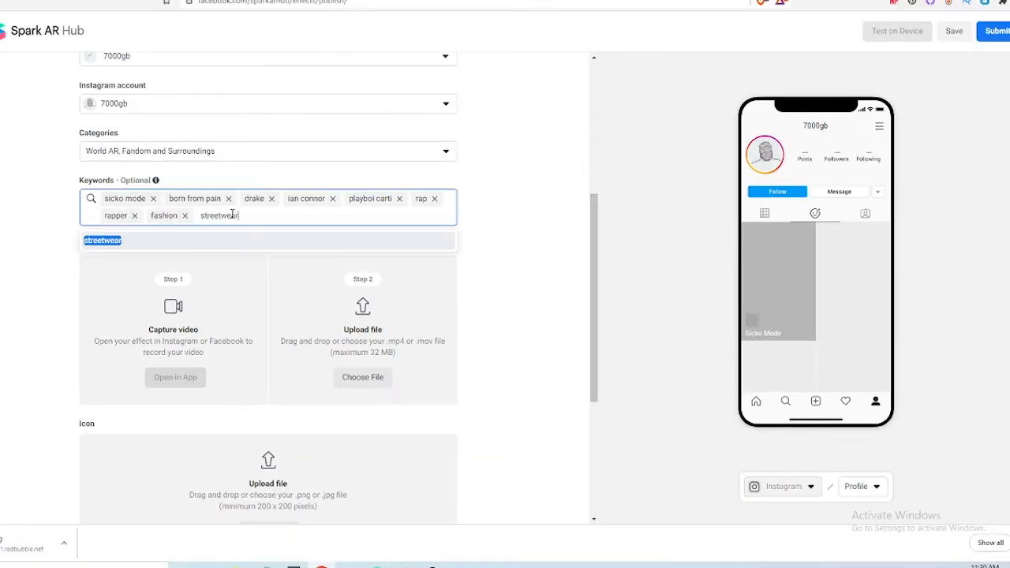
{"action": "type", "text": "treetwear"}
{"action": "key", "text": "Return"}
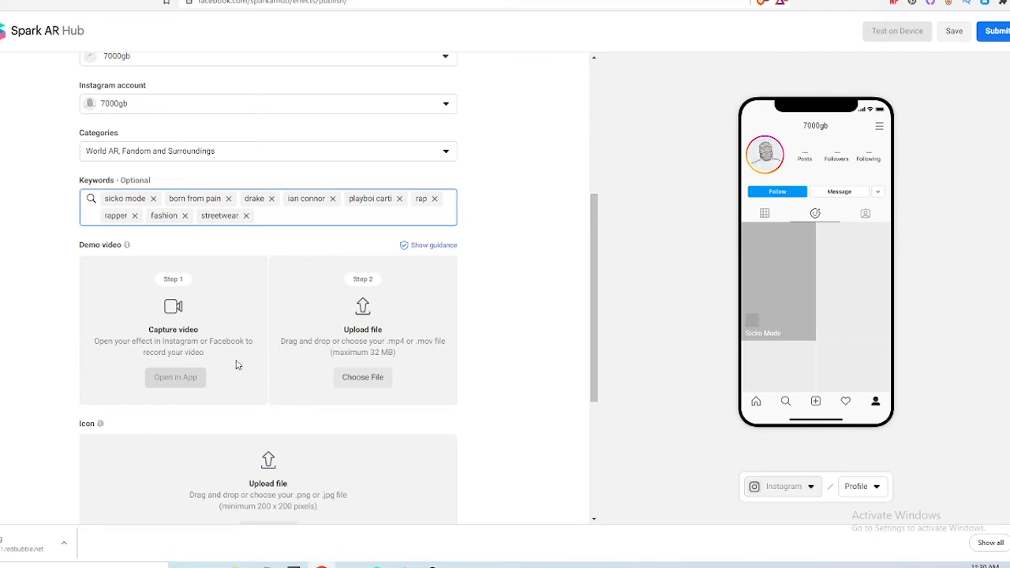
{"action": "scroll", "coordinate": [409, 331], "scroll_direction": "down", "scroll_amount": 2}
Step: Upload the logo JPEG as the effect icon, cropped tightly around the logo
{"action": "scroll", "coordinate": [237, 403], "scroll_direction": "down", "scroll_amount": 3}
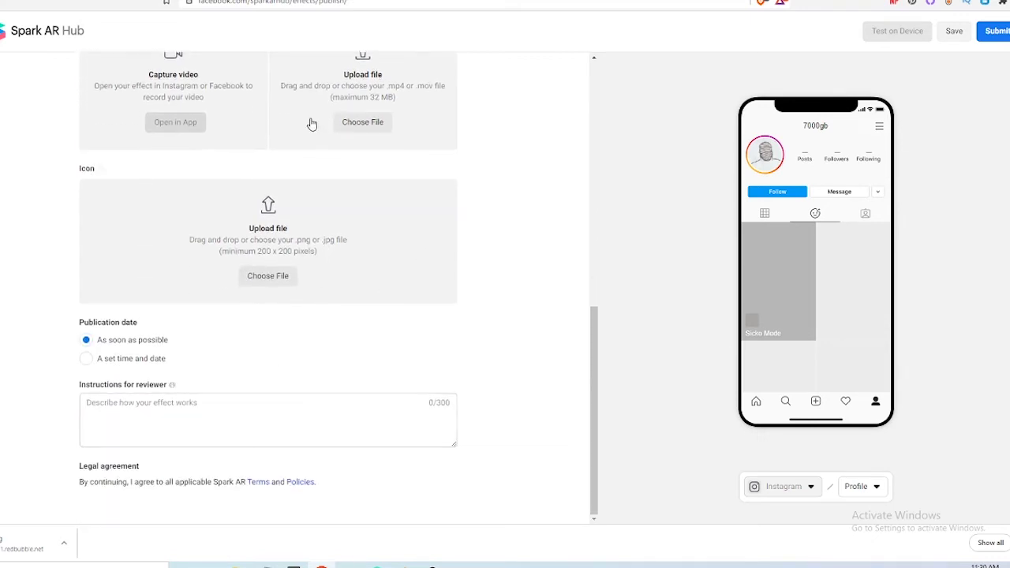
{"action": "left_click", "coordinate": [268, 276]}
{"action": "double_click", "coordinate": [409, 150]}
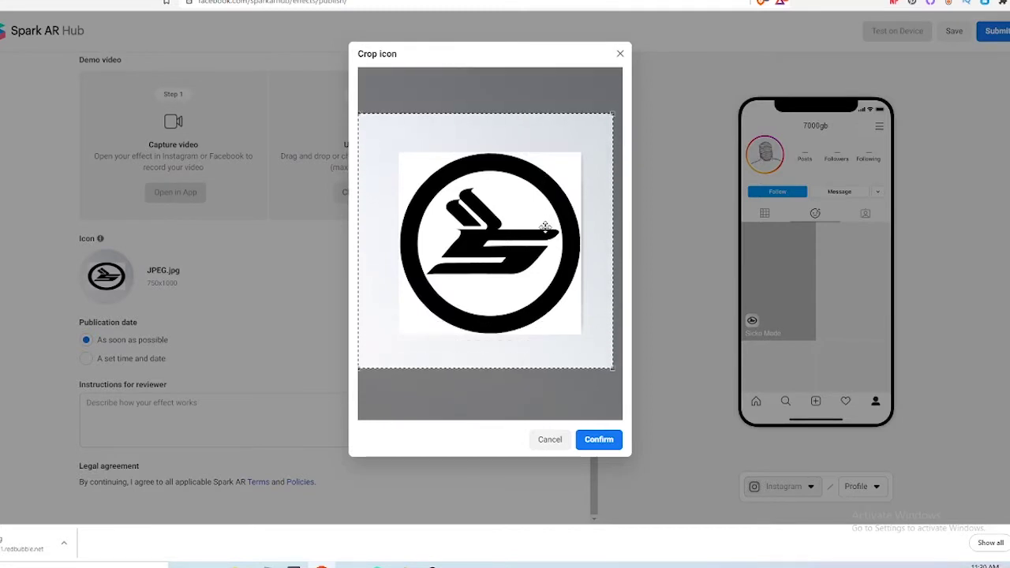
{"action": "left_click_drag", "start_coordinate": [613, 113], "coordinate": [554, 169]}
{"action": "left_click_drag", "start_coordinate": [513, 197], "coordinate": [545, 174]}
{"action": "left_click", "coordinate": [599, 439]}
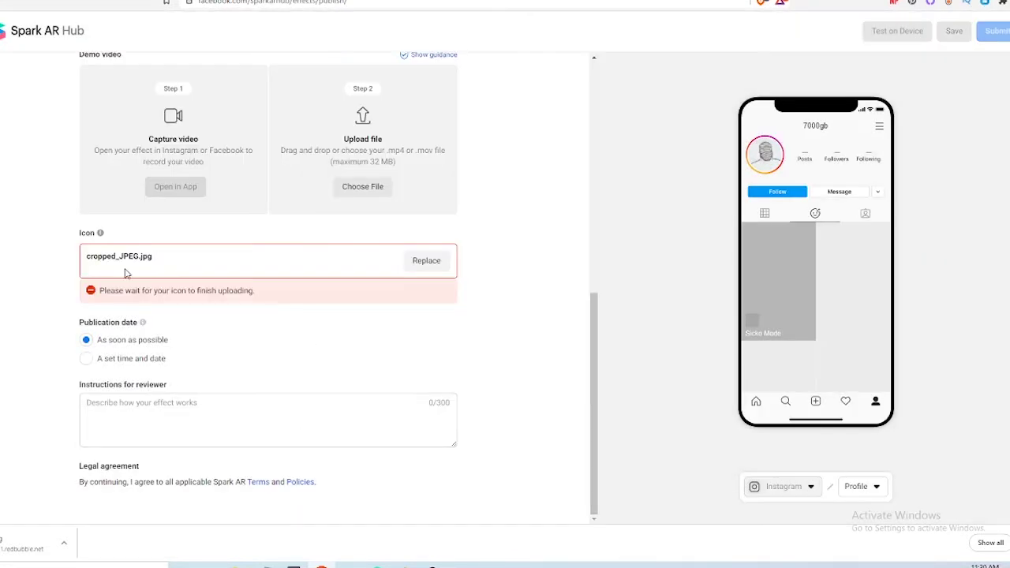
Step: Write the reviewer note 'ME AND LIL SICKO SITTING SIDEWAYS'
{"action": "left_click", "coordinate": [182, 419]}
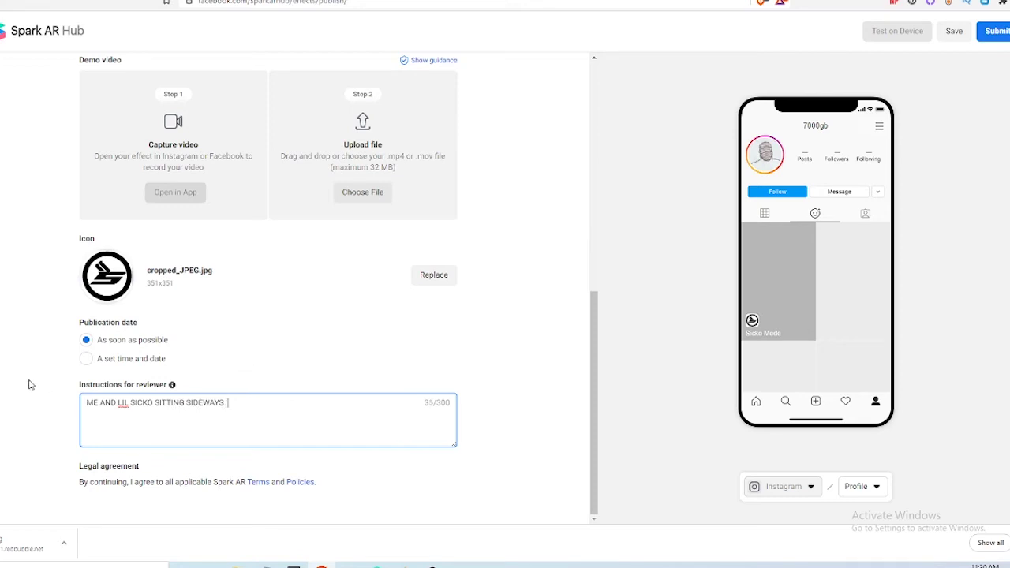
{"action": "scroll", "coordinate": [329, 318], "scroll_direction": "up", "scroll_amount": 4}
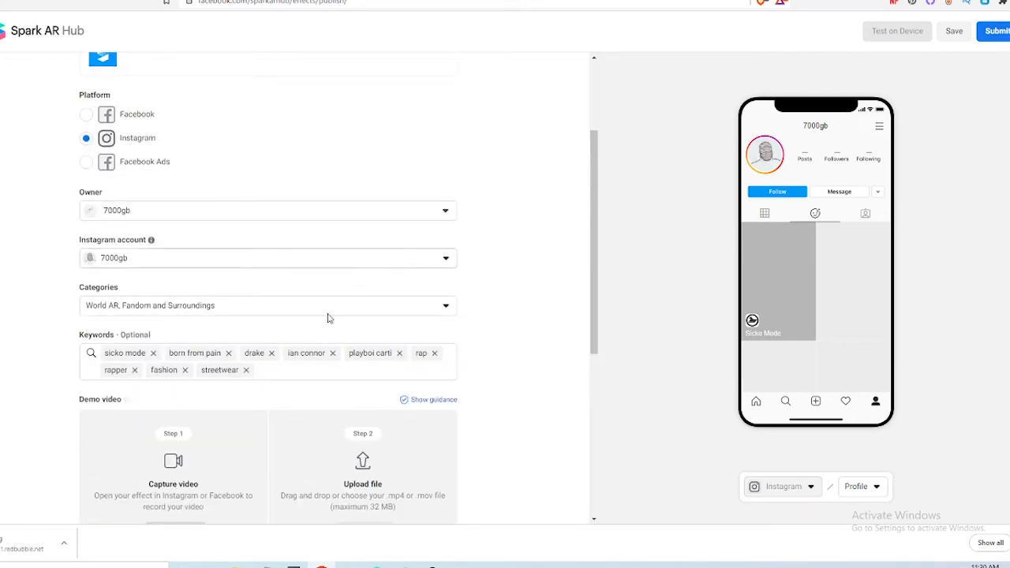
{"action": "scroll", "coordinate": [329, 318], "scroll_direction": "down", "scroll_amount": 1}
Step: Save the effect draft and copy its test link from the Test on Device options
{"action": "left_click", "coordinate": [955, 32]}
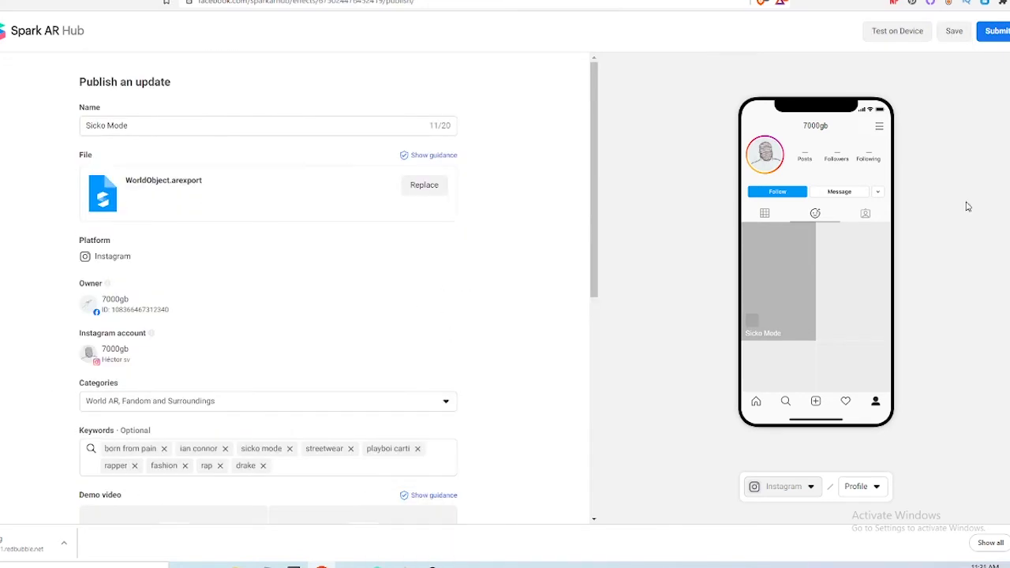
{"action": "left_click", "coordinate": [919, 40]}
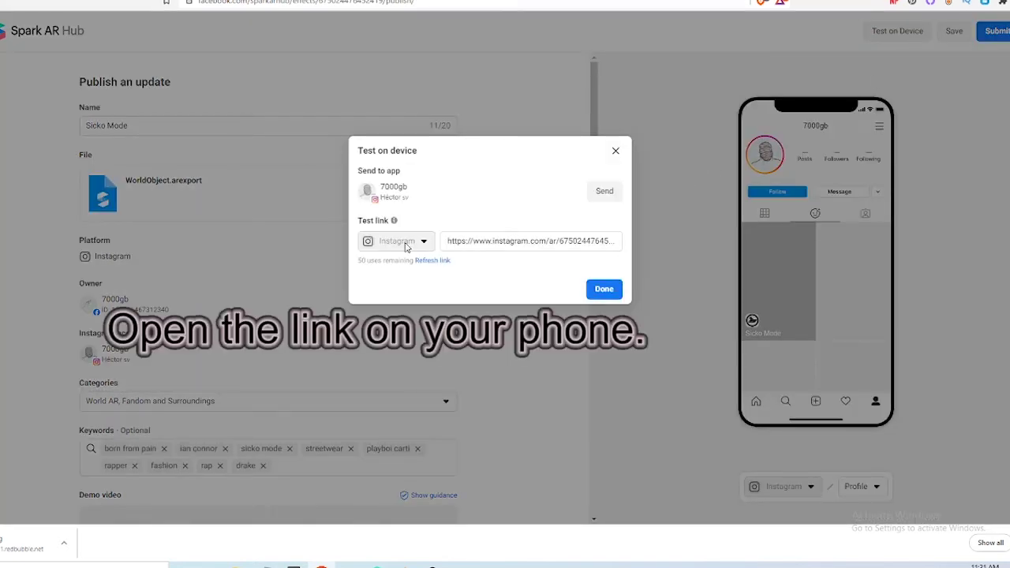
{"action": "left_click", "coordinate": [479, 243]}
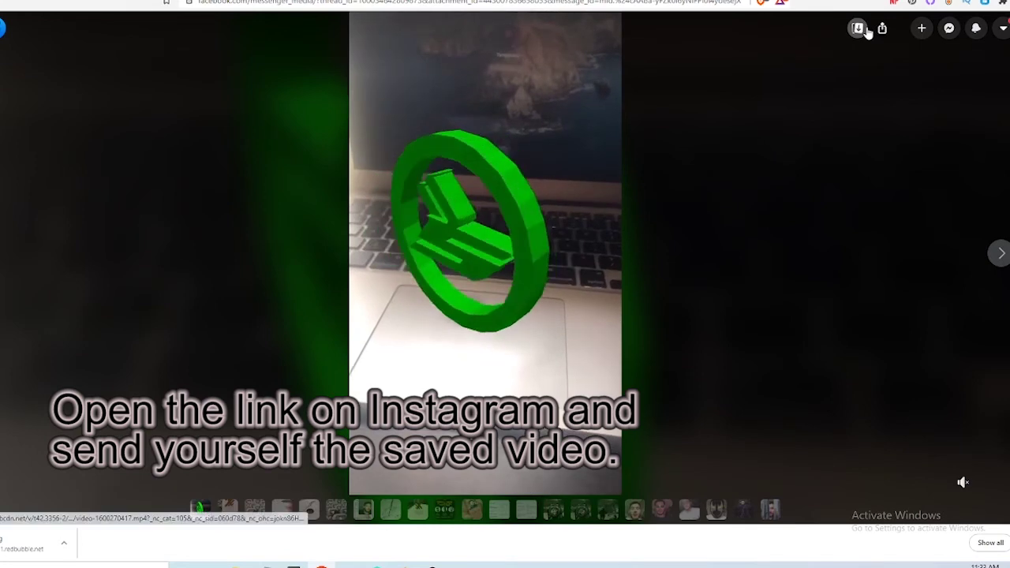
Step: Download the recorded green-logo demo video as an MP4 into the sicko folder
{"action": "left_click", "coordinate": [858, 29]}
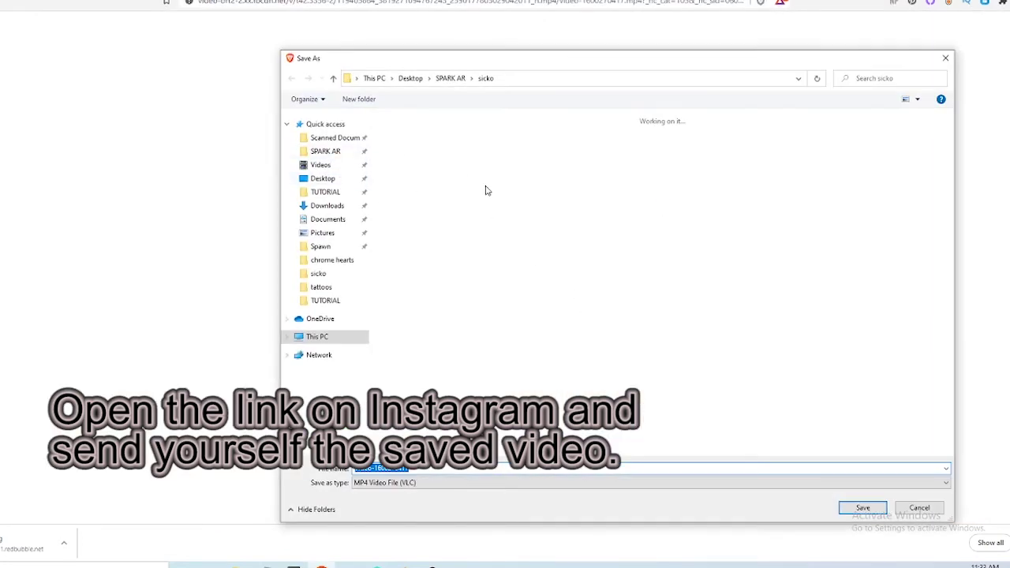
{"action": "left_click", "coordinate": [876, 509]}
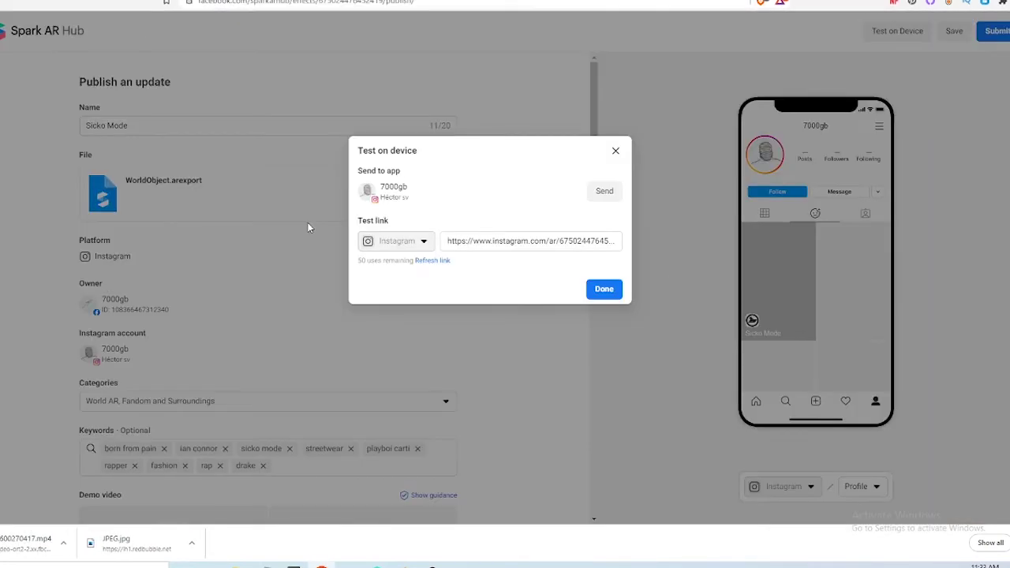
{"action": "left_click", "coordinate": [615, 150]}
{"action": "scroll", "coordinate": [153, 239], "scroll_direction": "down", "scroll_amount": 4}
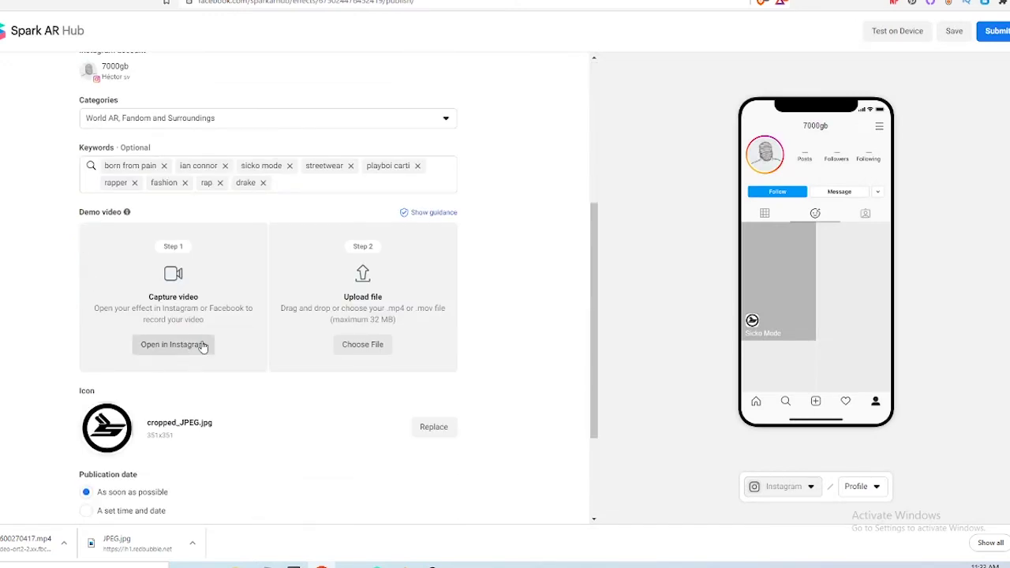
Step: Attach video-1600270417.mp4 as the demo video and add 'clothing' as a keyword tag
{"action": "left_click", "coordinate": [362, 344]}
{"action": "double_click", "coordinate": [400, 147]}
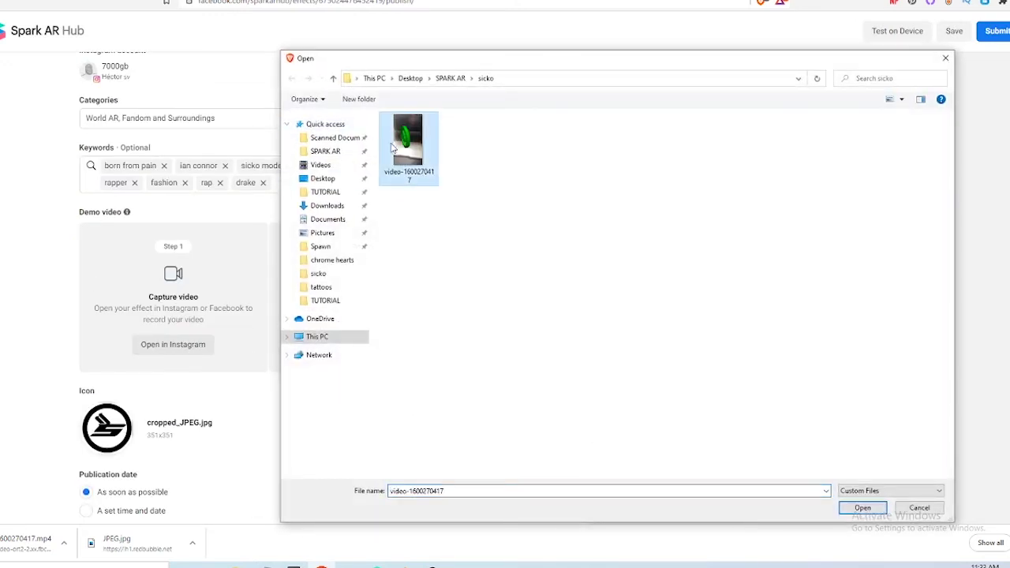
{"action": "left_click", "coordinate": [313, 185]}
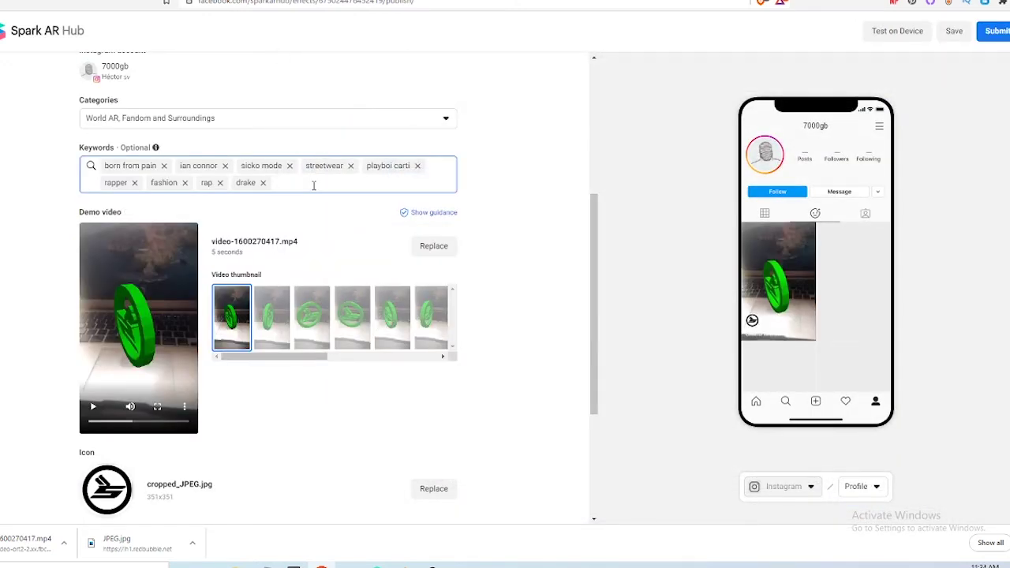
{"action": "type", "text": "clothing"}
{"action": "key", "text": "Return"}
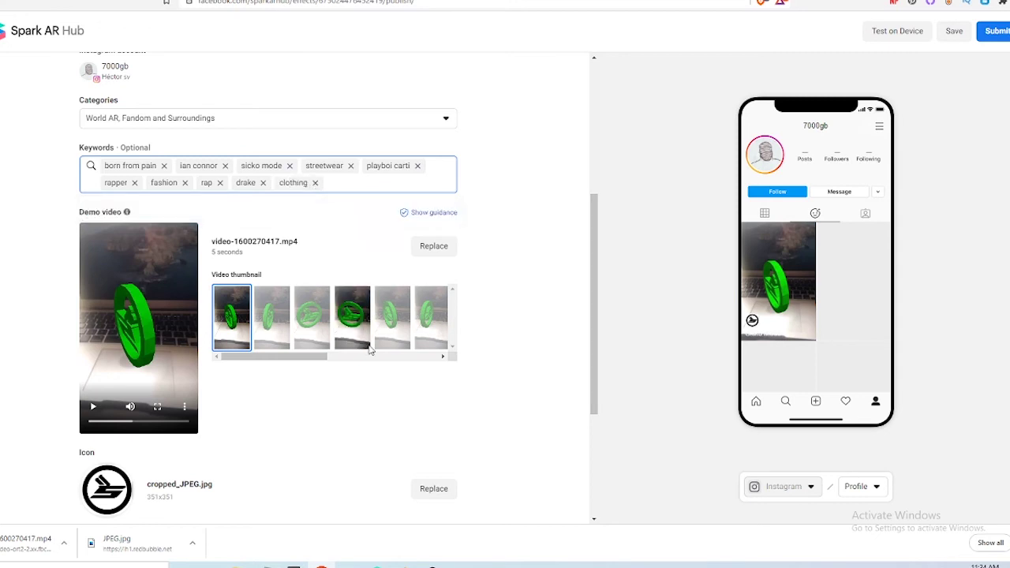
Step: Play and then pause the uploaded demo video preview
{"action": "scroll", "coordinate": [370, 349], "scroll_direction": "down", "scroll_amount": 3}
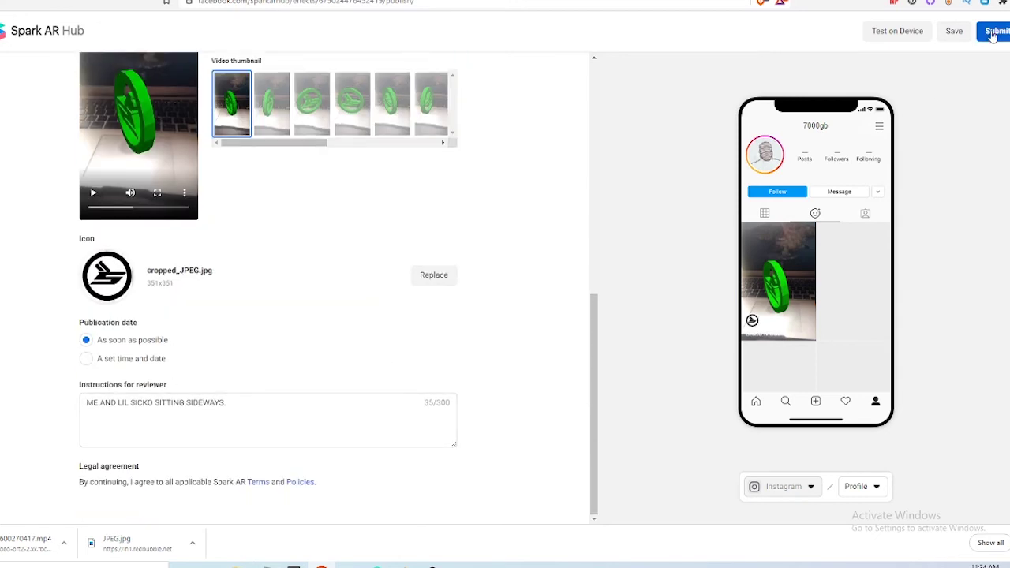
{"action": "scroll", "coordinate": [76, 88], "scroll_direction": "up", "scroll_amount": 3}
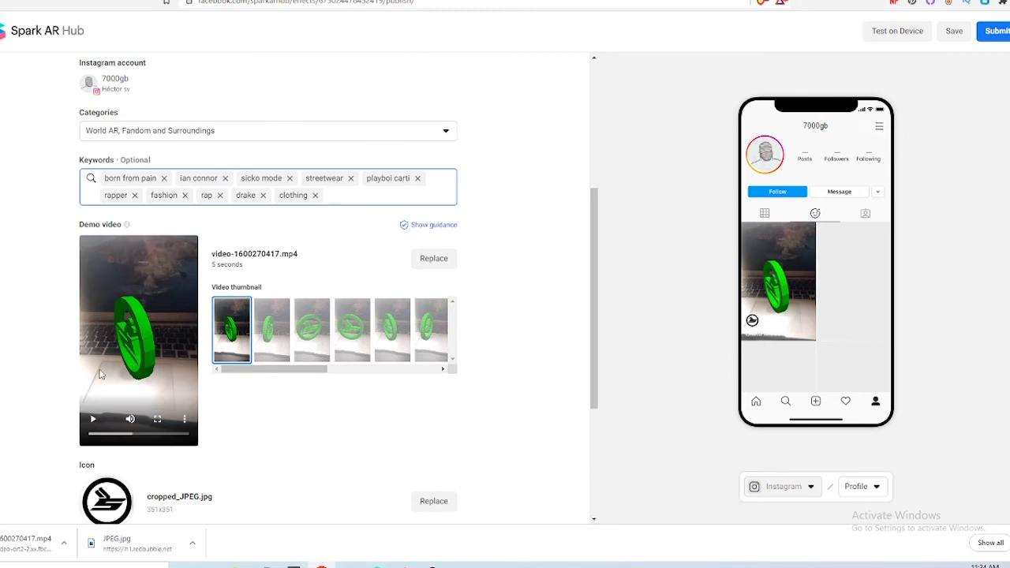
{"action": "scroll", "coordinate": [100, 374], "scroll_direction": "down", "scroll_amount": 2}
{"action": "left_click", "coordinate": [93, 306]}
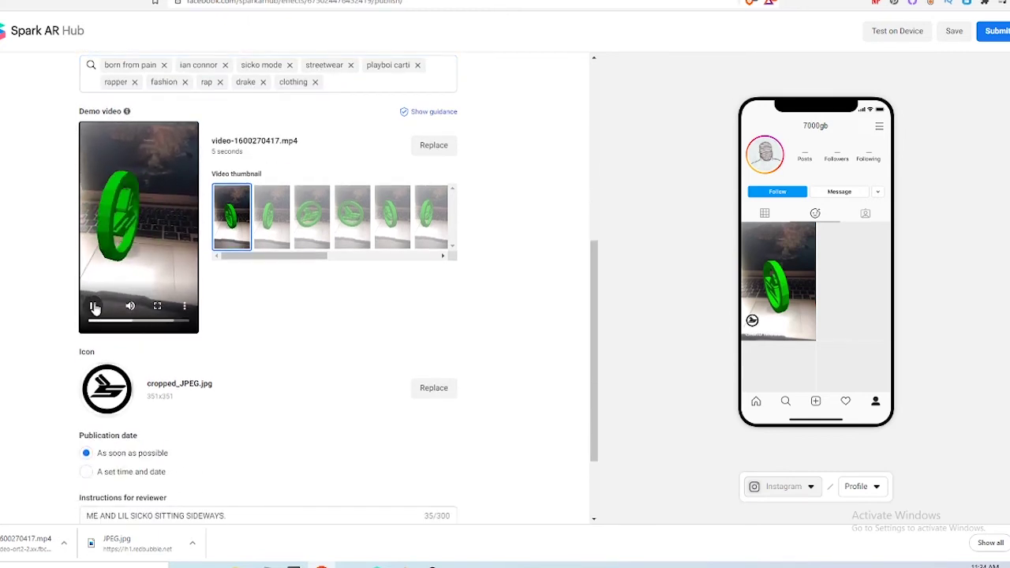
{"action": "left_click", "coordinate": [93, 306]}
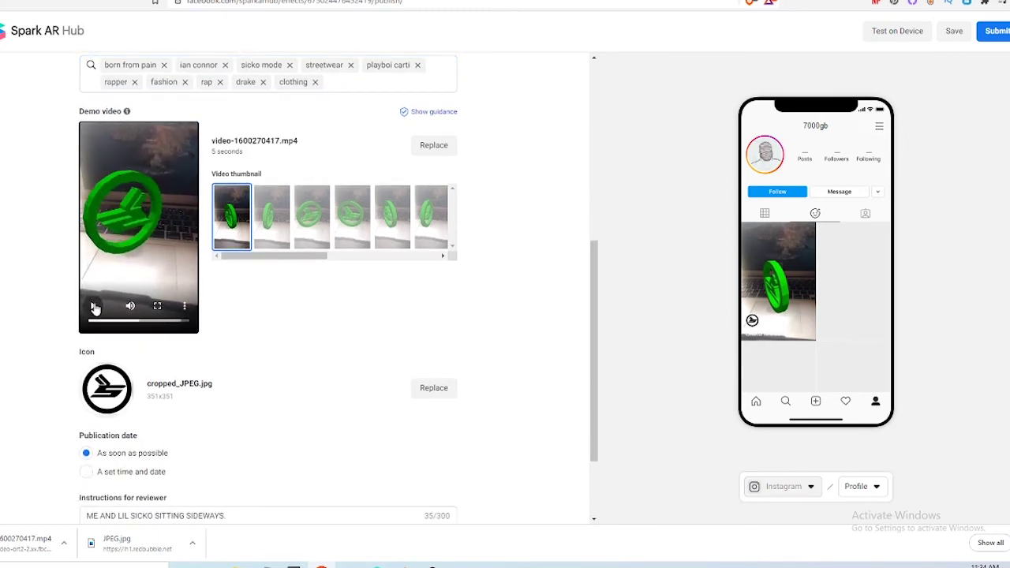
Step: Submit Sicko Mode for review, then return to the Home dashboard by way of Insights
{"action": "left_click", "coordinate": [995, 32]}
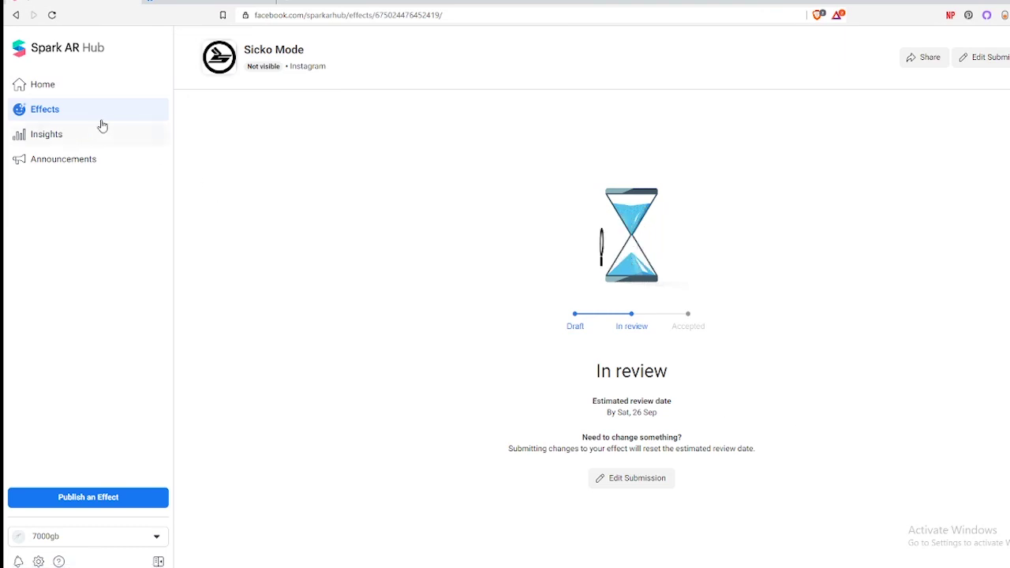
{"action": "left_click", "coordinate": [75, 135]}
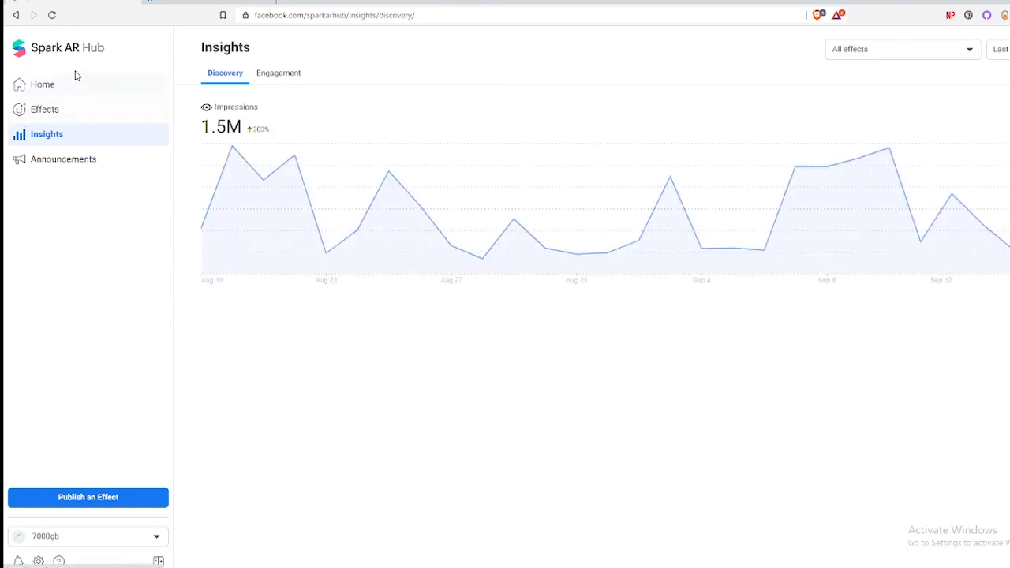
{"action": "left_click", "coordinate": [55, 88]}
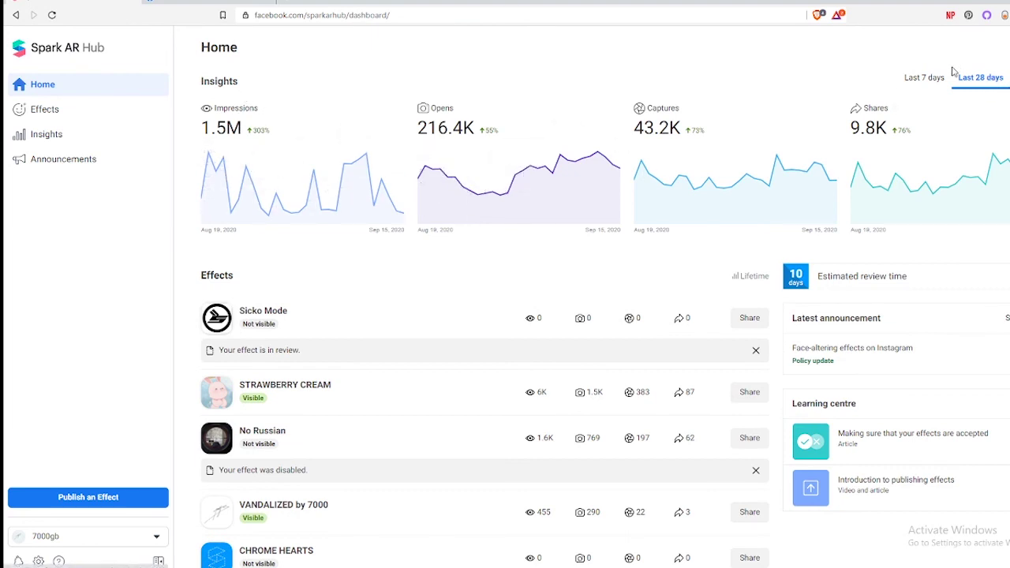
Step: Switch the dashboard stats from Last 7 days to Lifetime, then browse the Effects list
{"action": "left_click", "coordinate": [924, 78]}
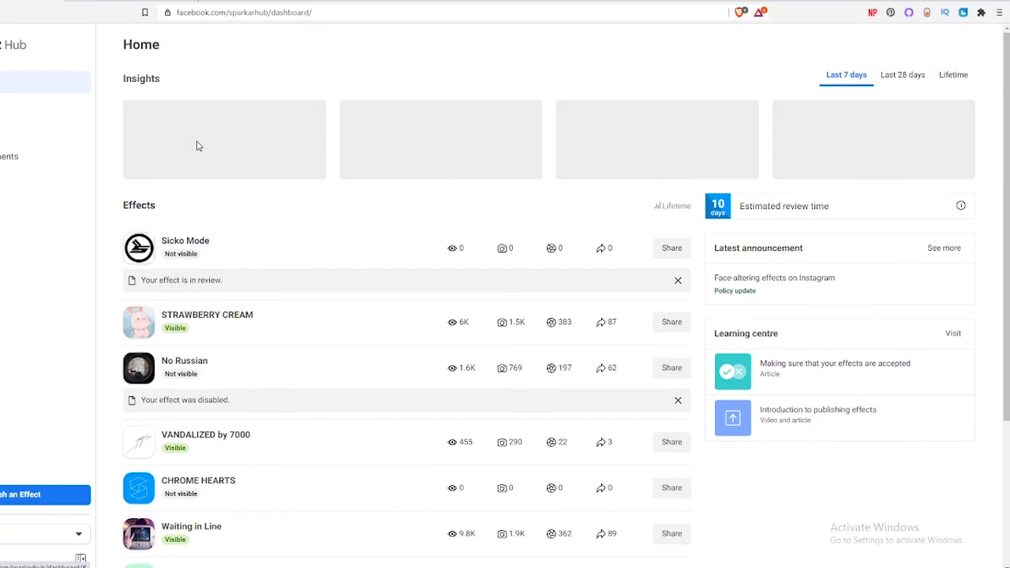
{"action": "left_click", "coordinate": [953, 78]}
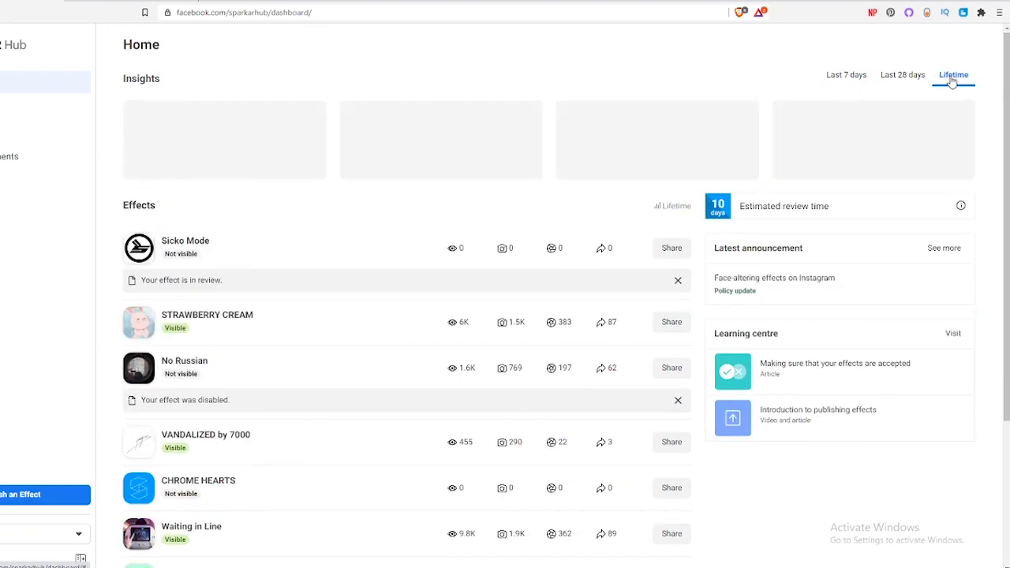
{"action": "left_click", "coordinate": [142, 206]}
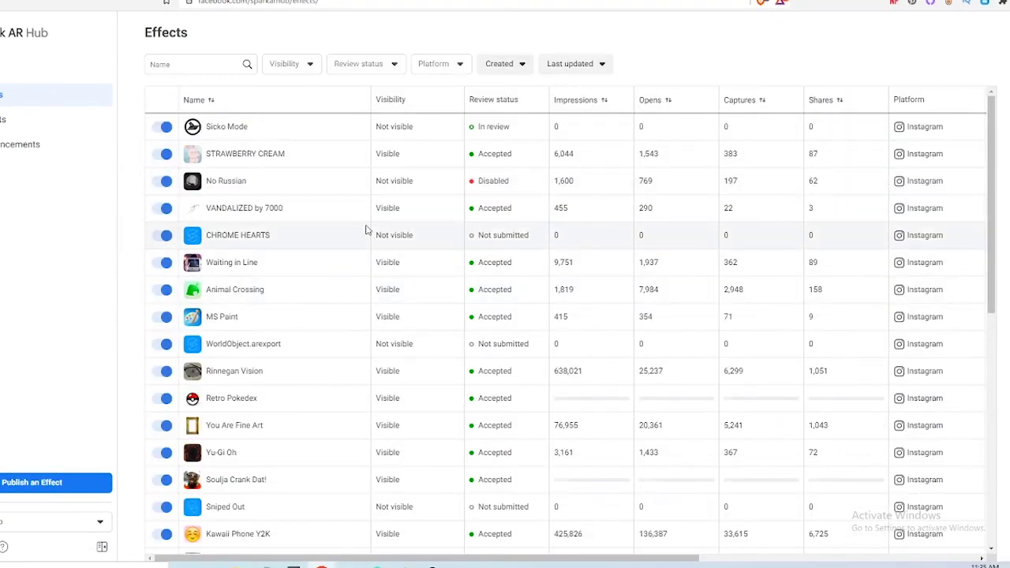
{"action": "scroll", "coordinate": [346, 239], "scroll_direction": "down", "scroll_amount": 4}
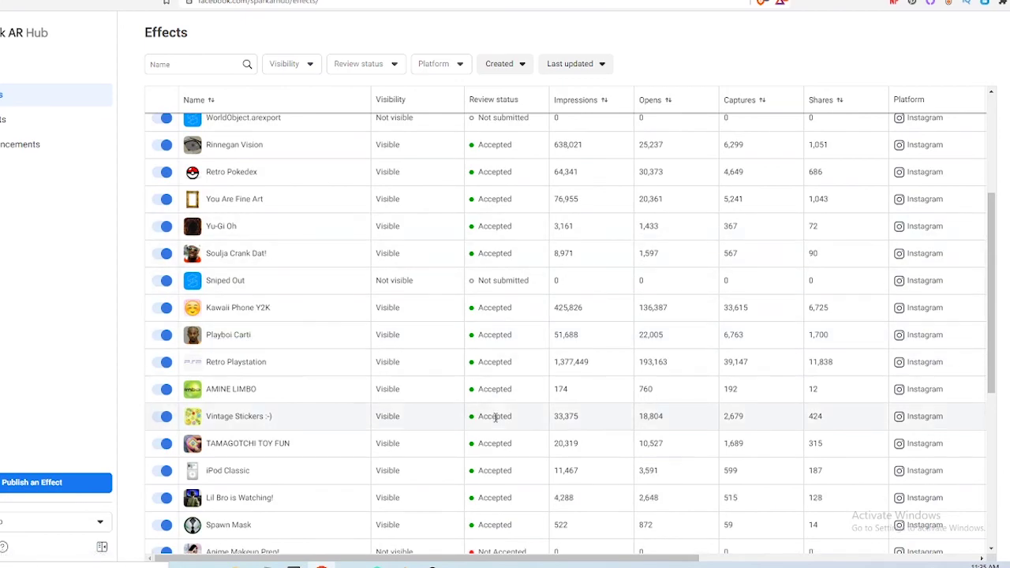
{"action": "scroll", "coordinate": [483, 415], "scroll_direction": "down", "scroll_amount": 3}
{"action": "scroll", "coordinate": [604, 276], "scroll_direction": "down", "scroll_amount": 4}
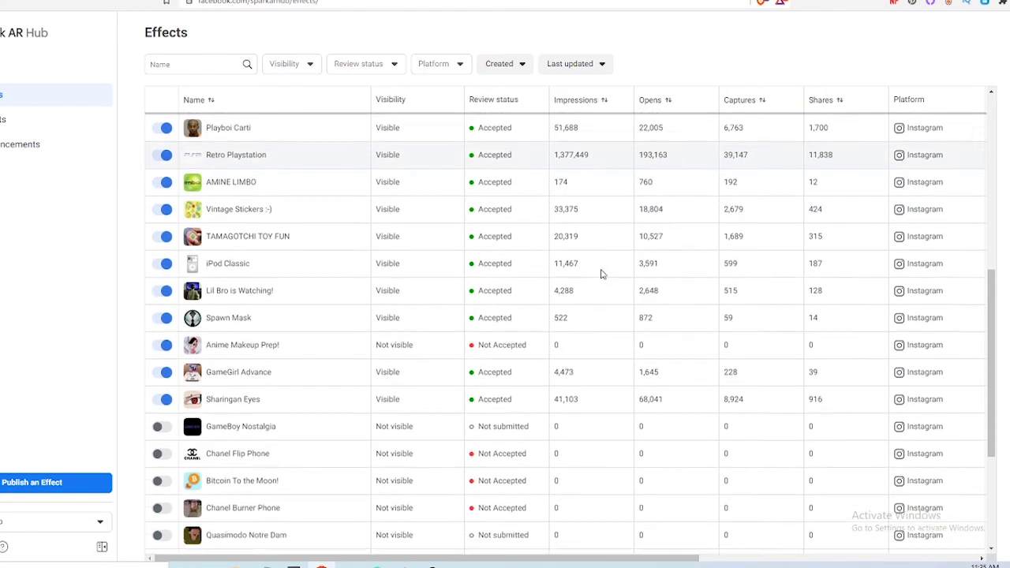
{"action": "scroll", "coordinate": [568, 392], "scroll_direction": "up", "scroll_amount": 2}
{"action": "scroll", "coordinate": [568, 392], "scroll_direction": "up", "scroll_amount": 10}
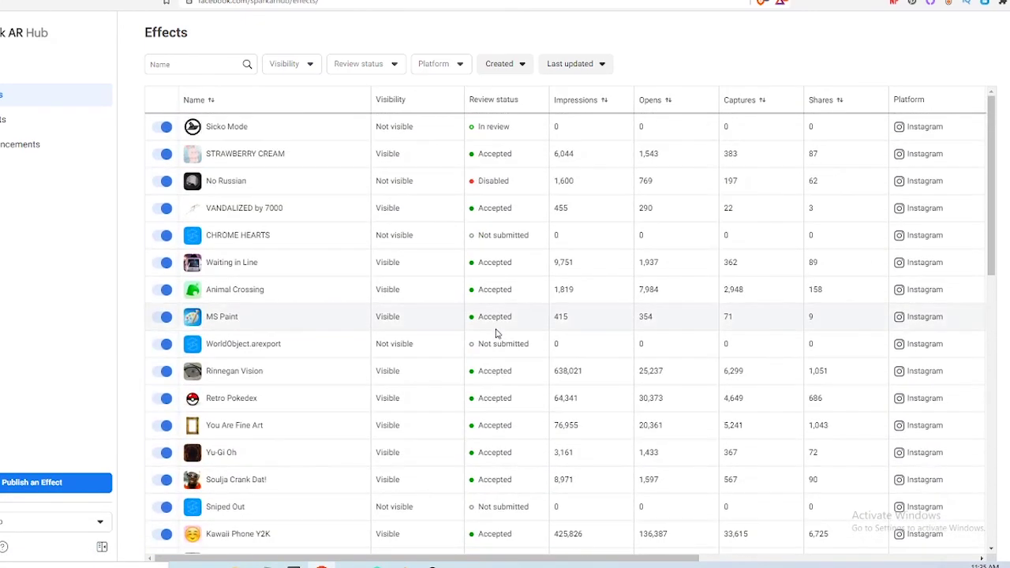